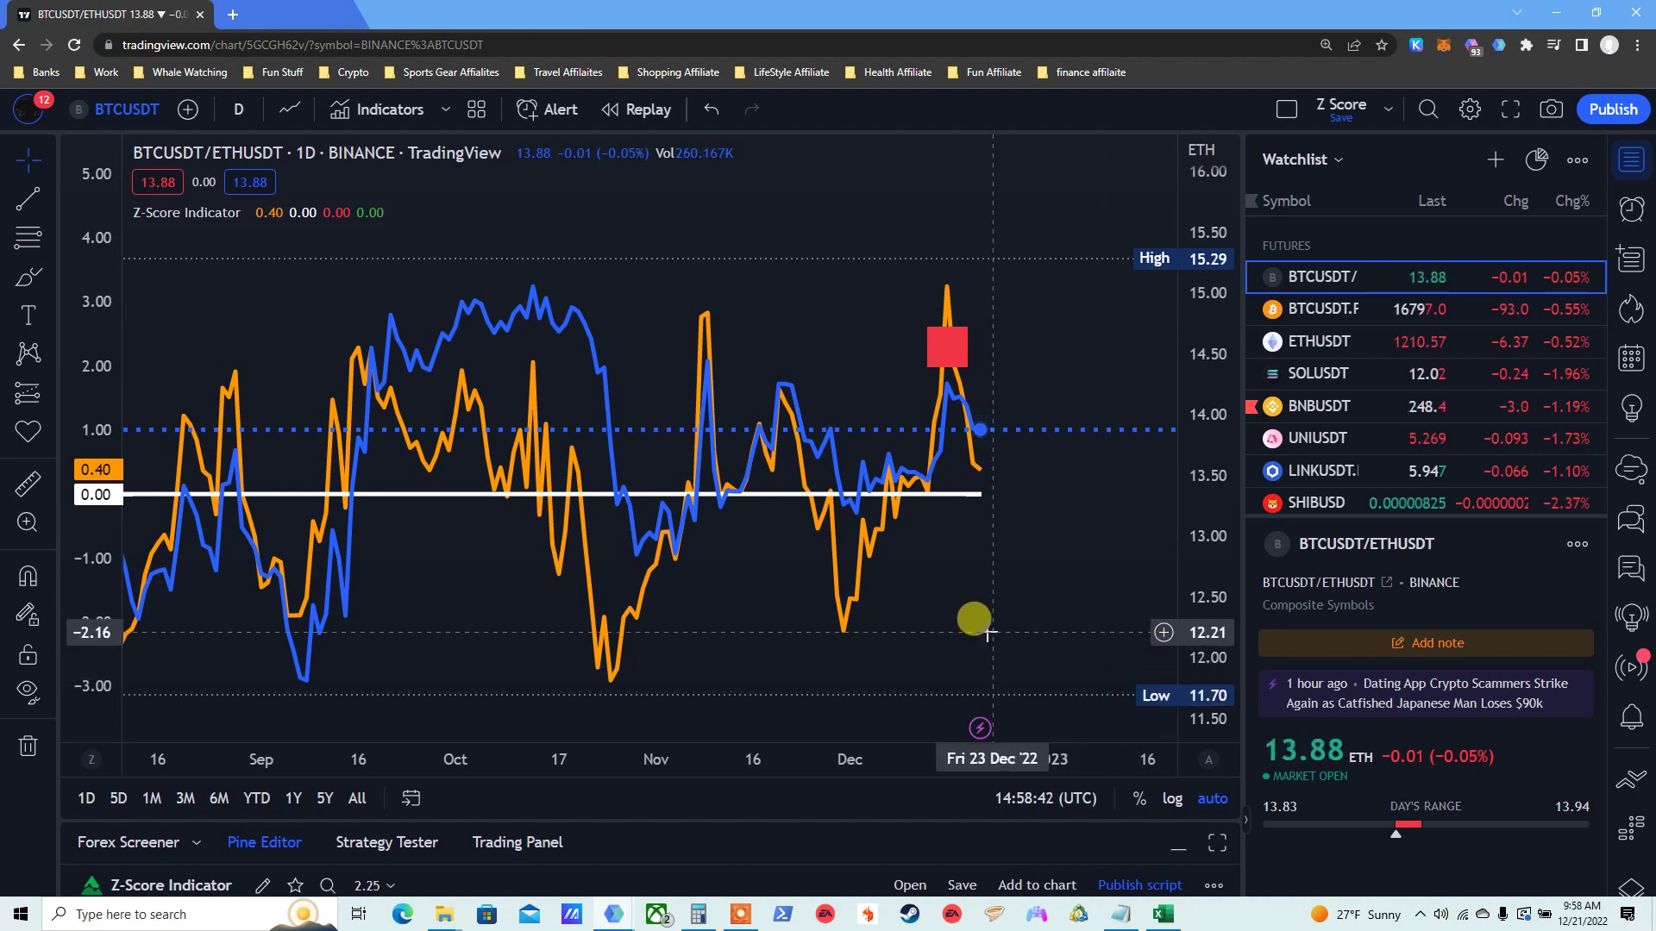
- Review the Z-Score Indicator script and view its plot on the BTCUSDT.P, ETHUSDT and BTCUSDT/ETHUSDT charts
left_click(1219, 842)
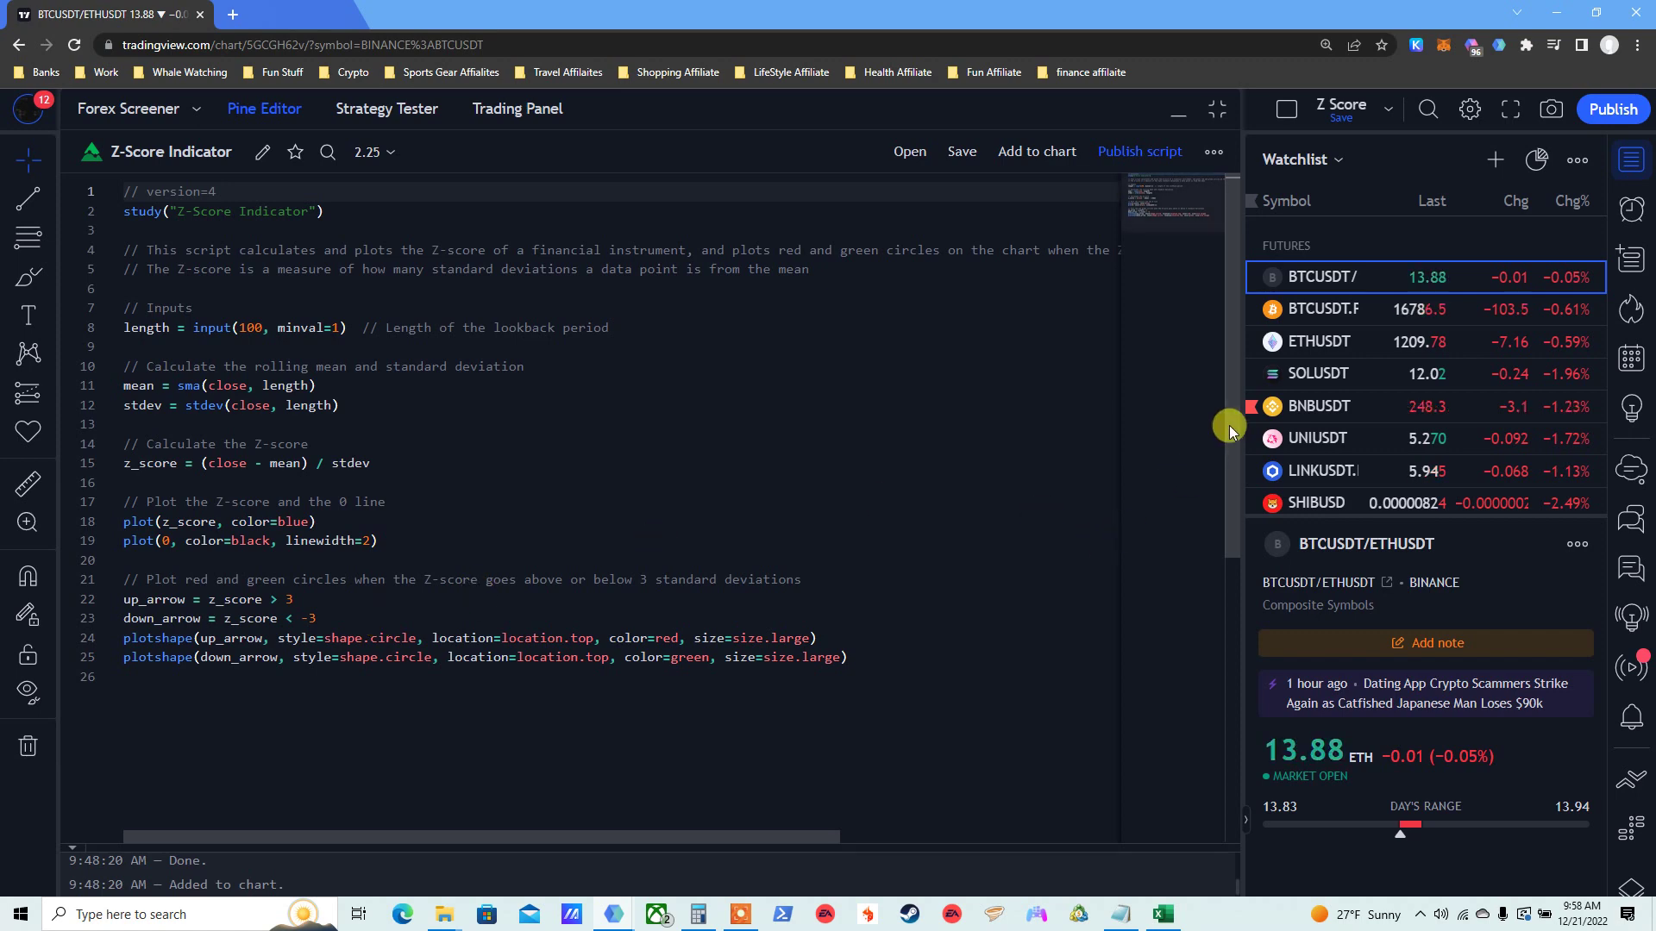
left_click(1291, 310)
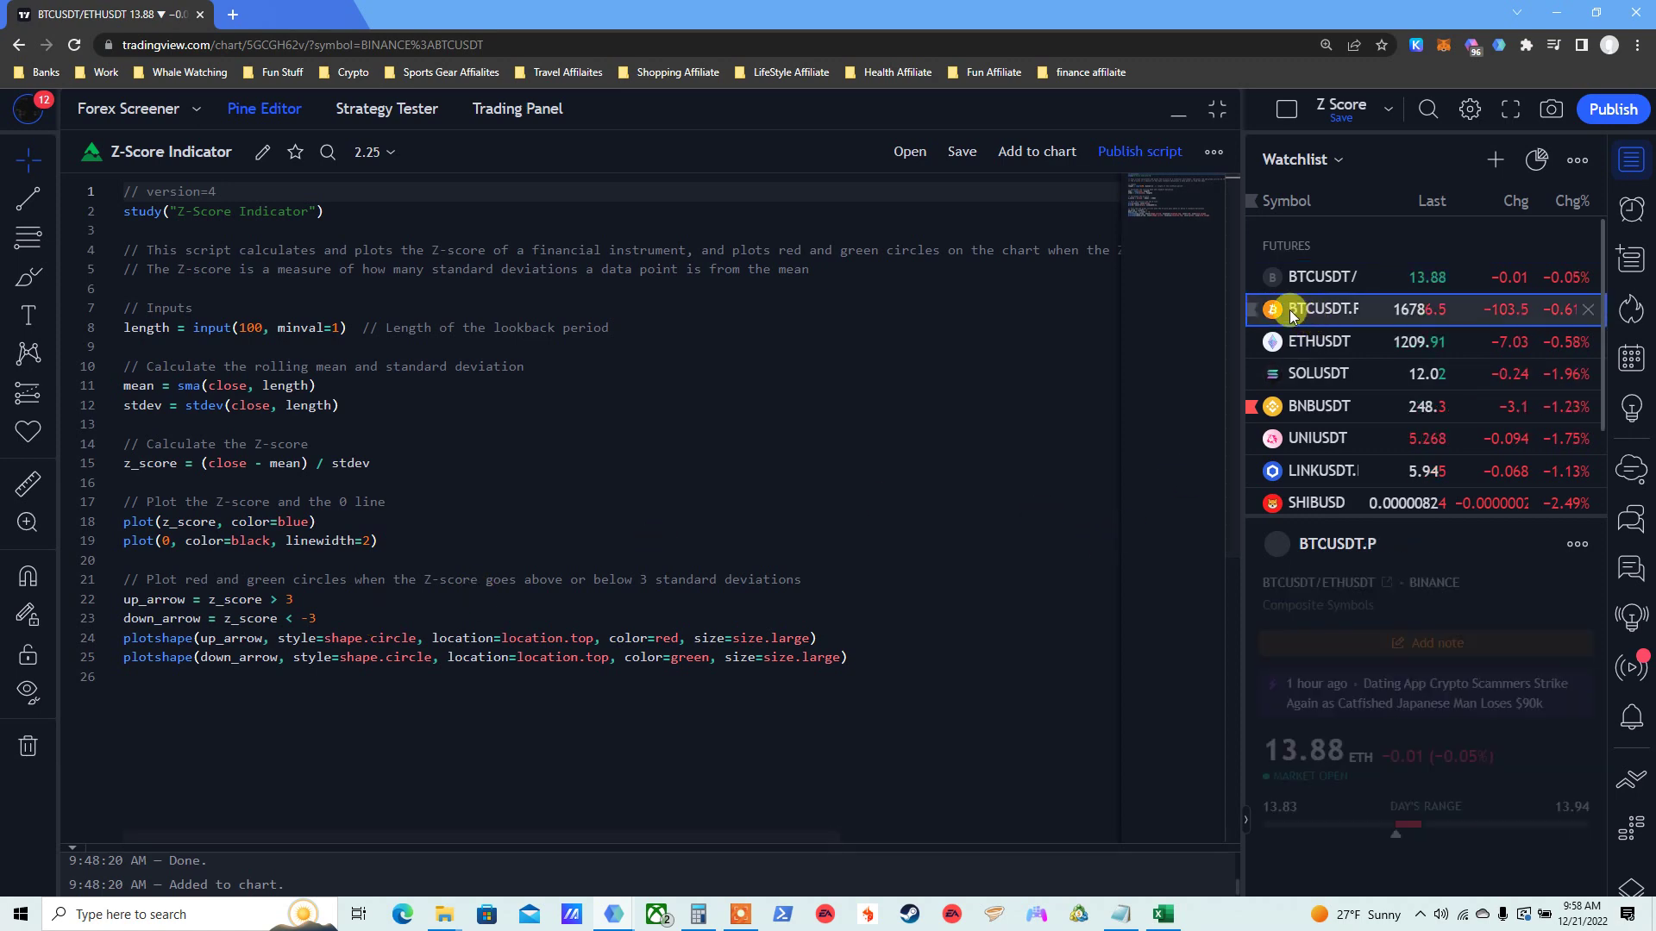
left_click(1217, 109)
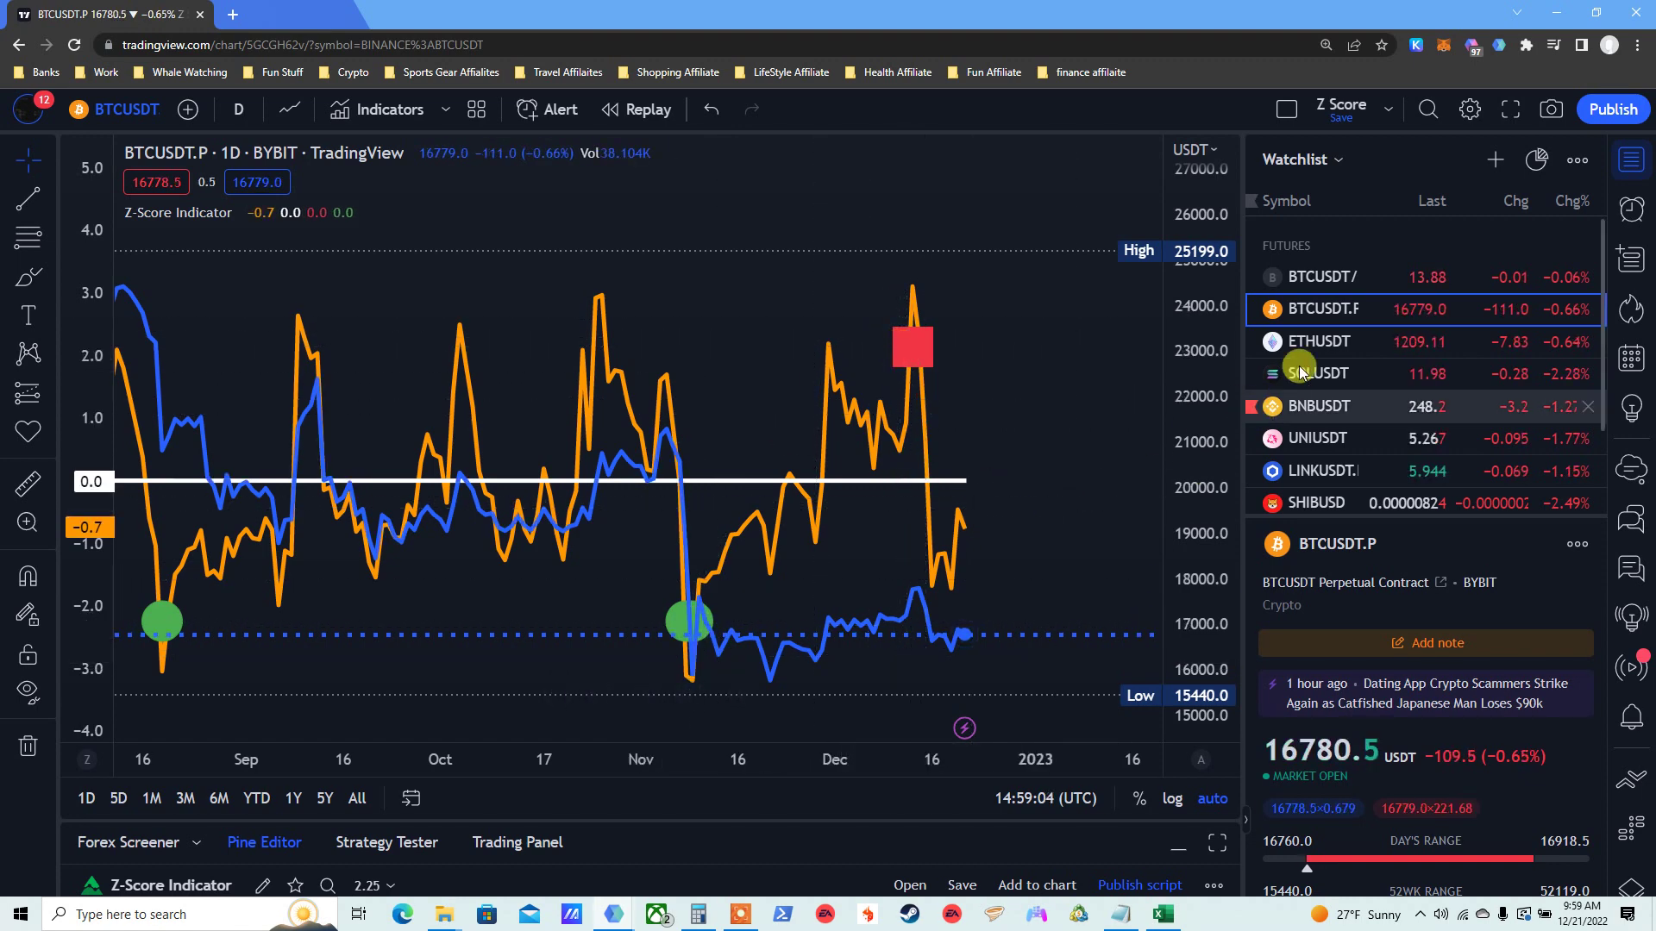
left_click(1320, 341)
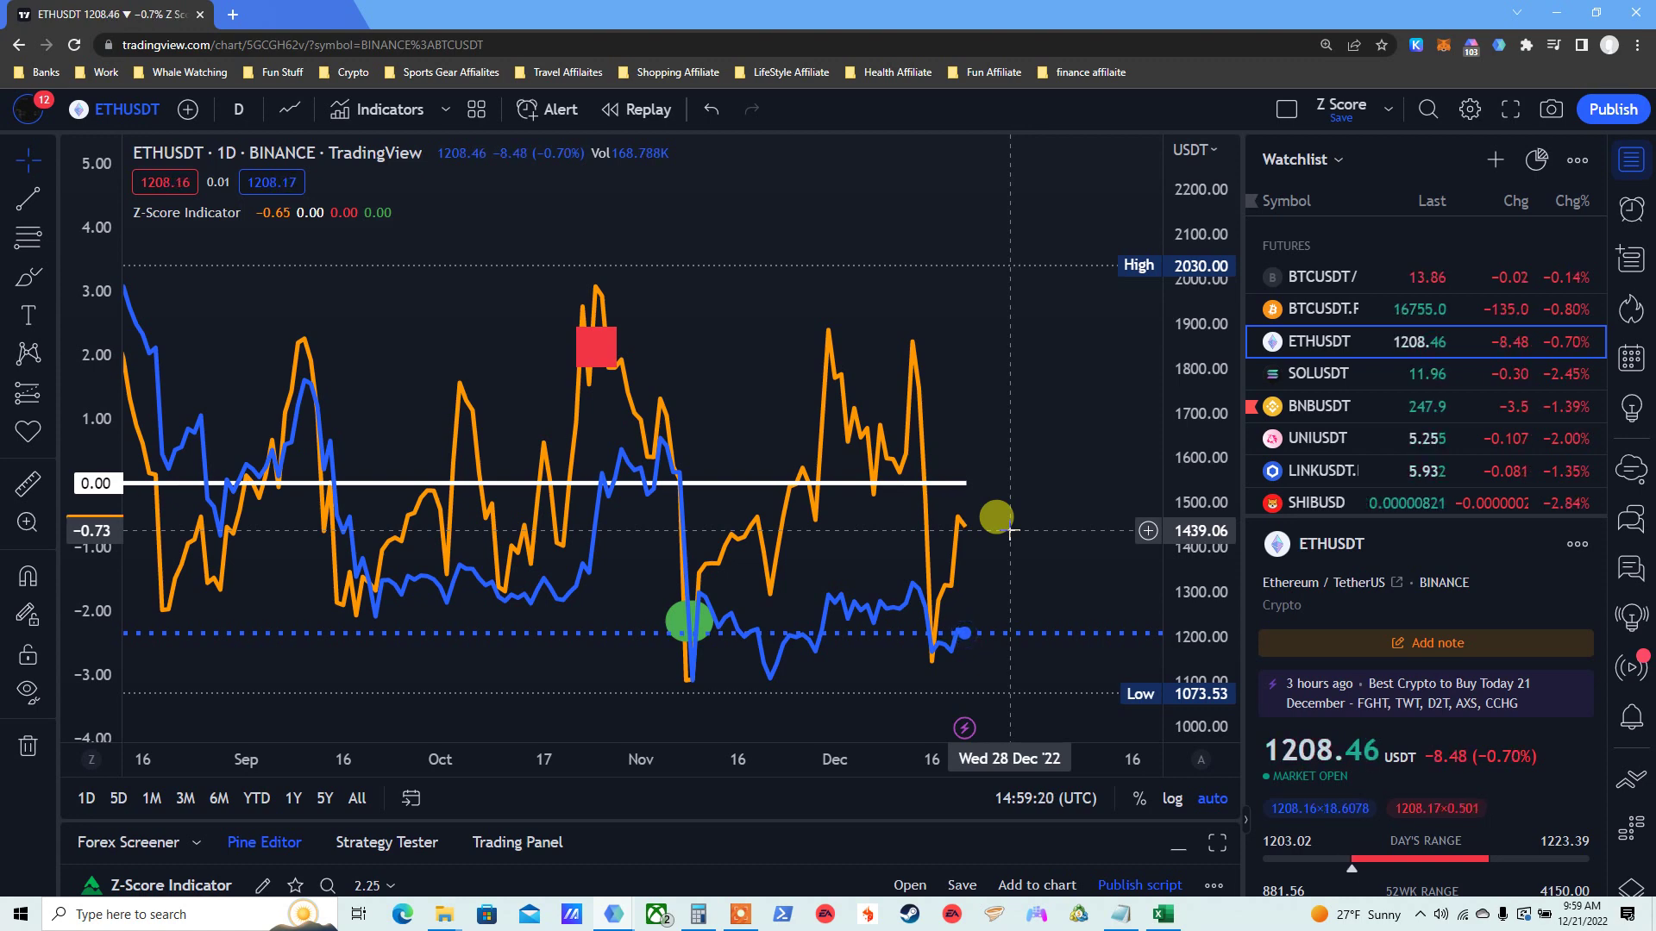
left_click(1326, 277)
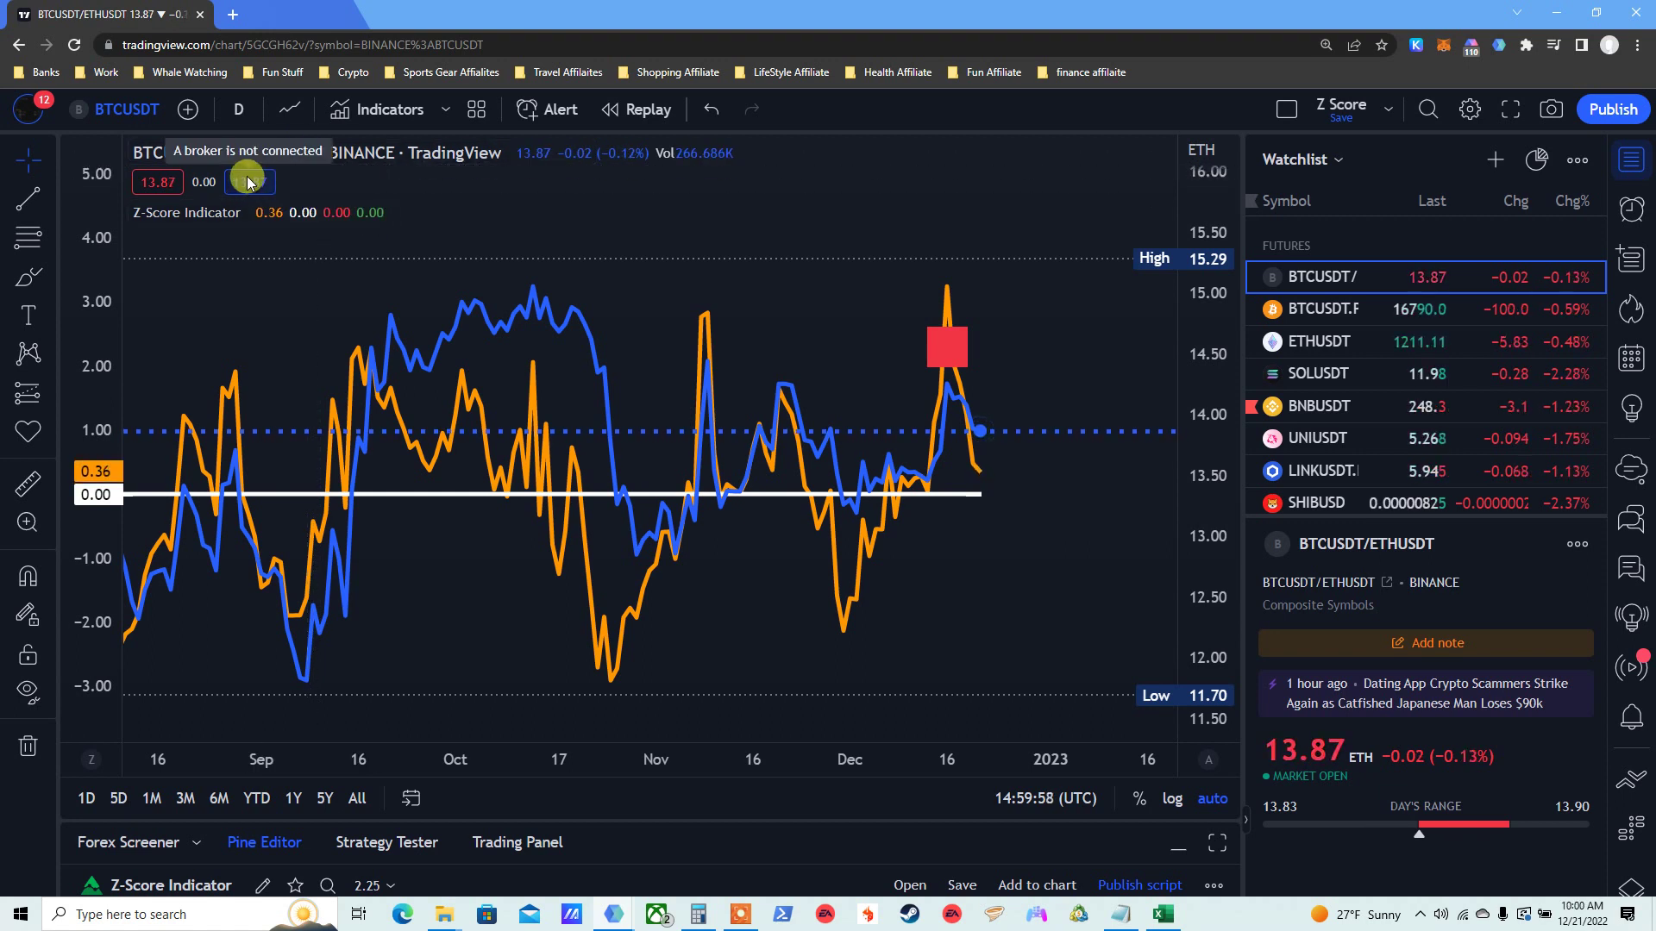
- View the BTCUSDT/ETHUSDT chart on the 1-hour interval and return it to the 1-day interval
left_click(235, 108)
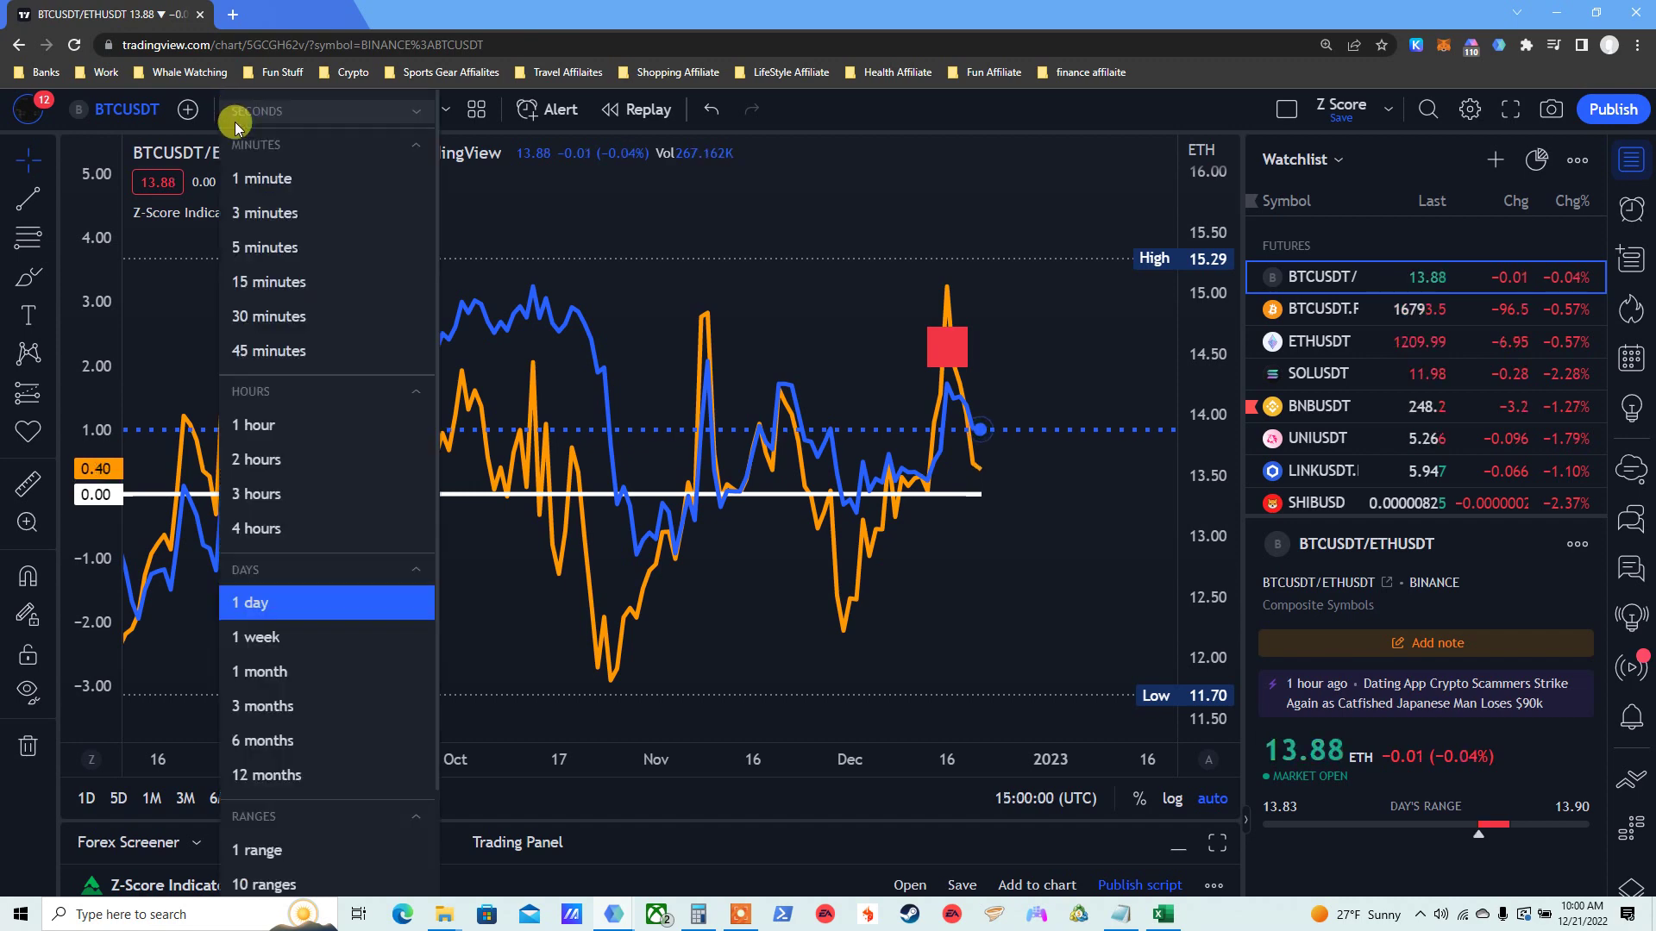
left_click(255, 422)
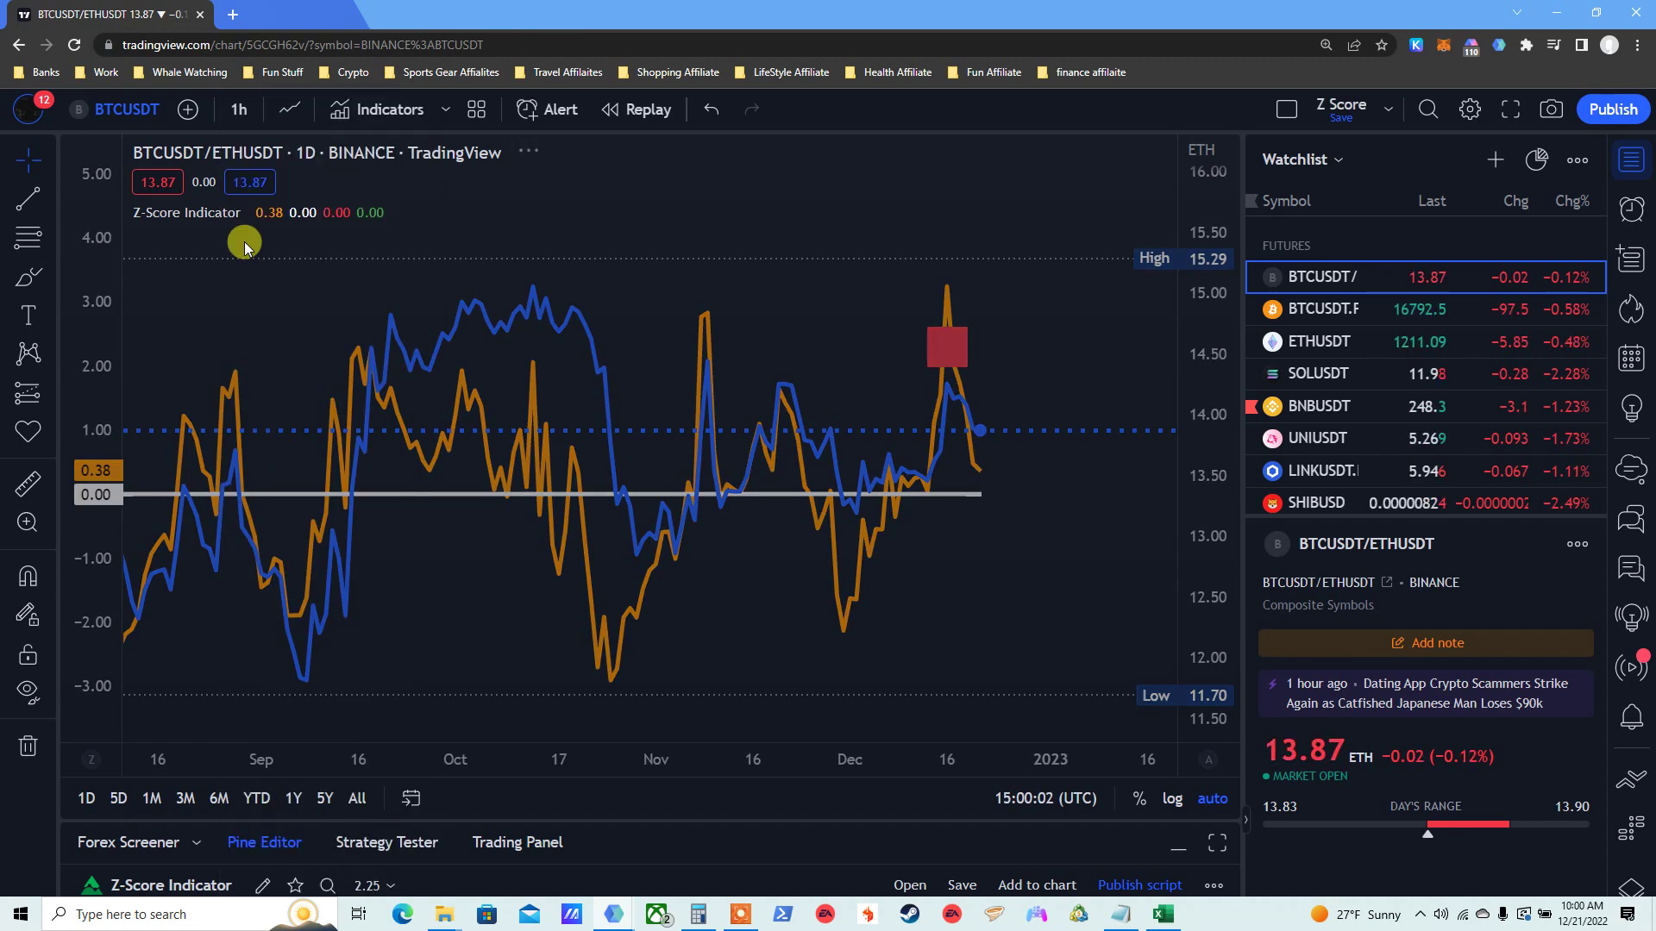
left_click(239, 109)
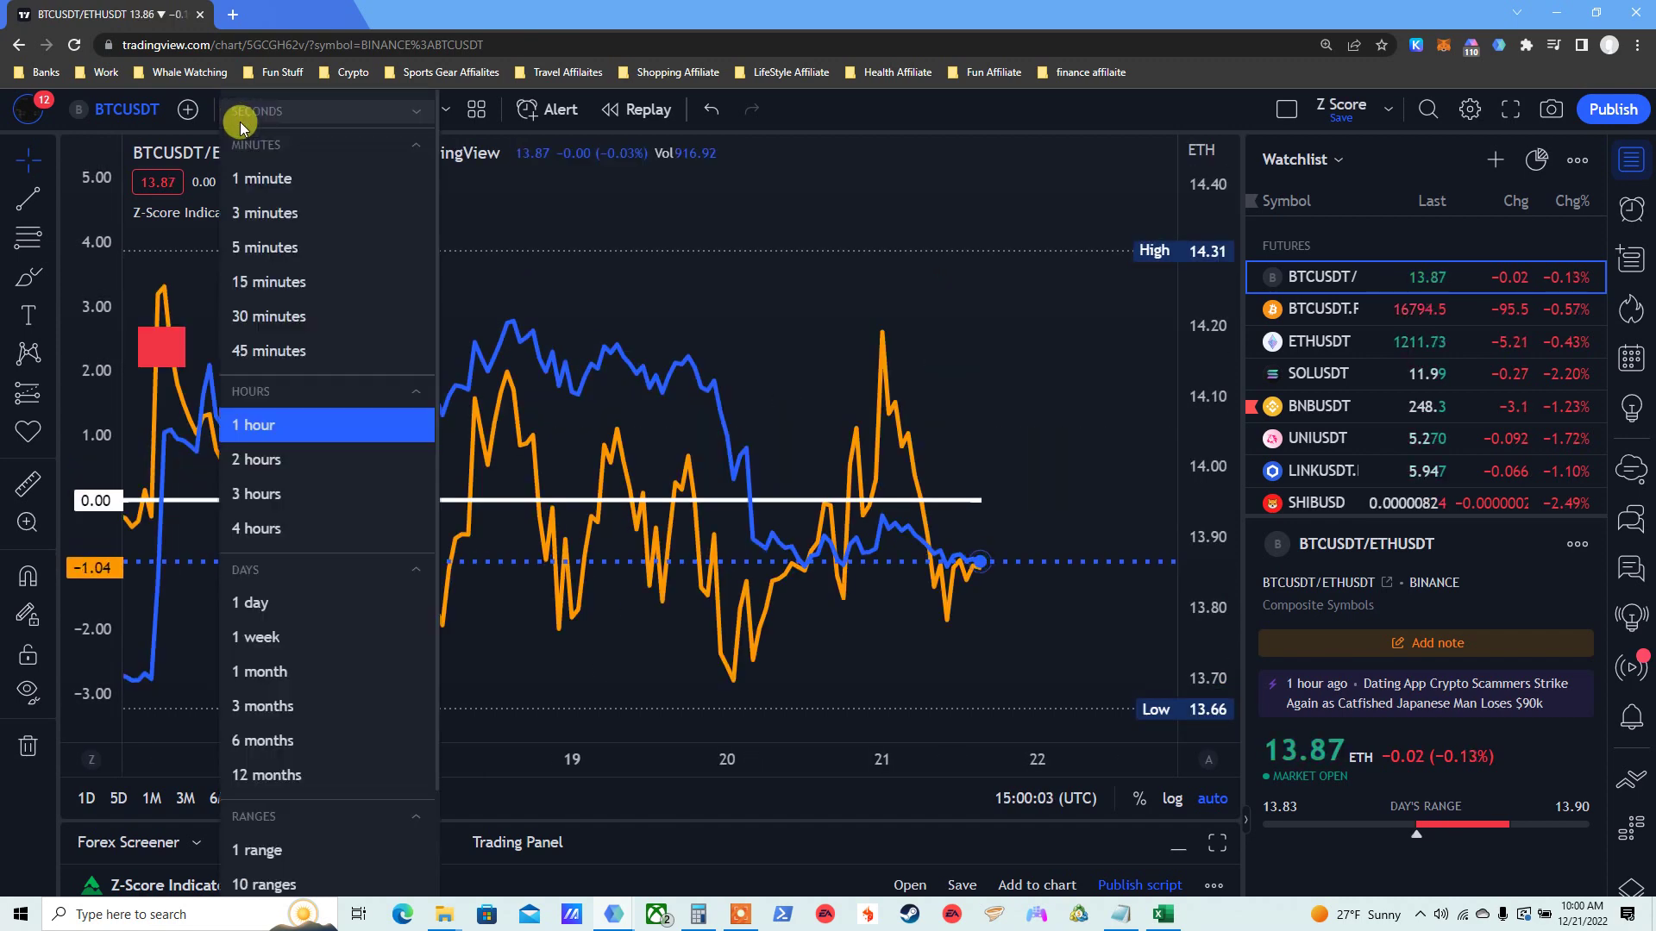
left_click(253, 602)
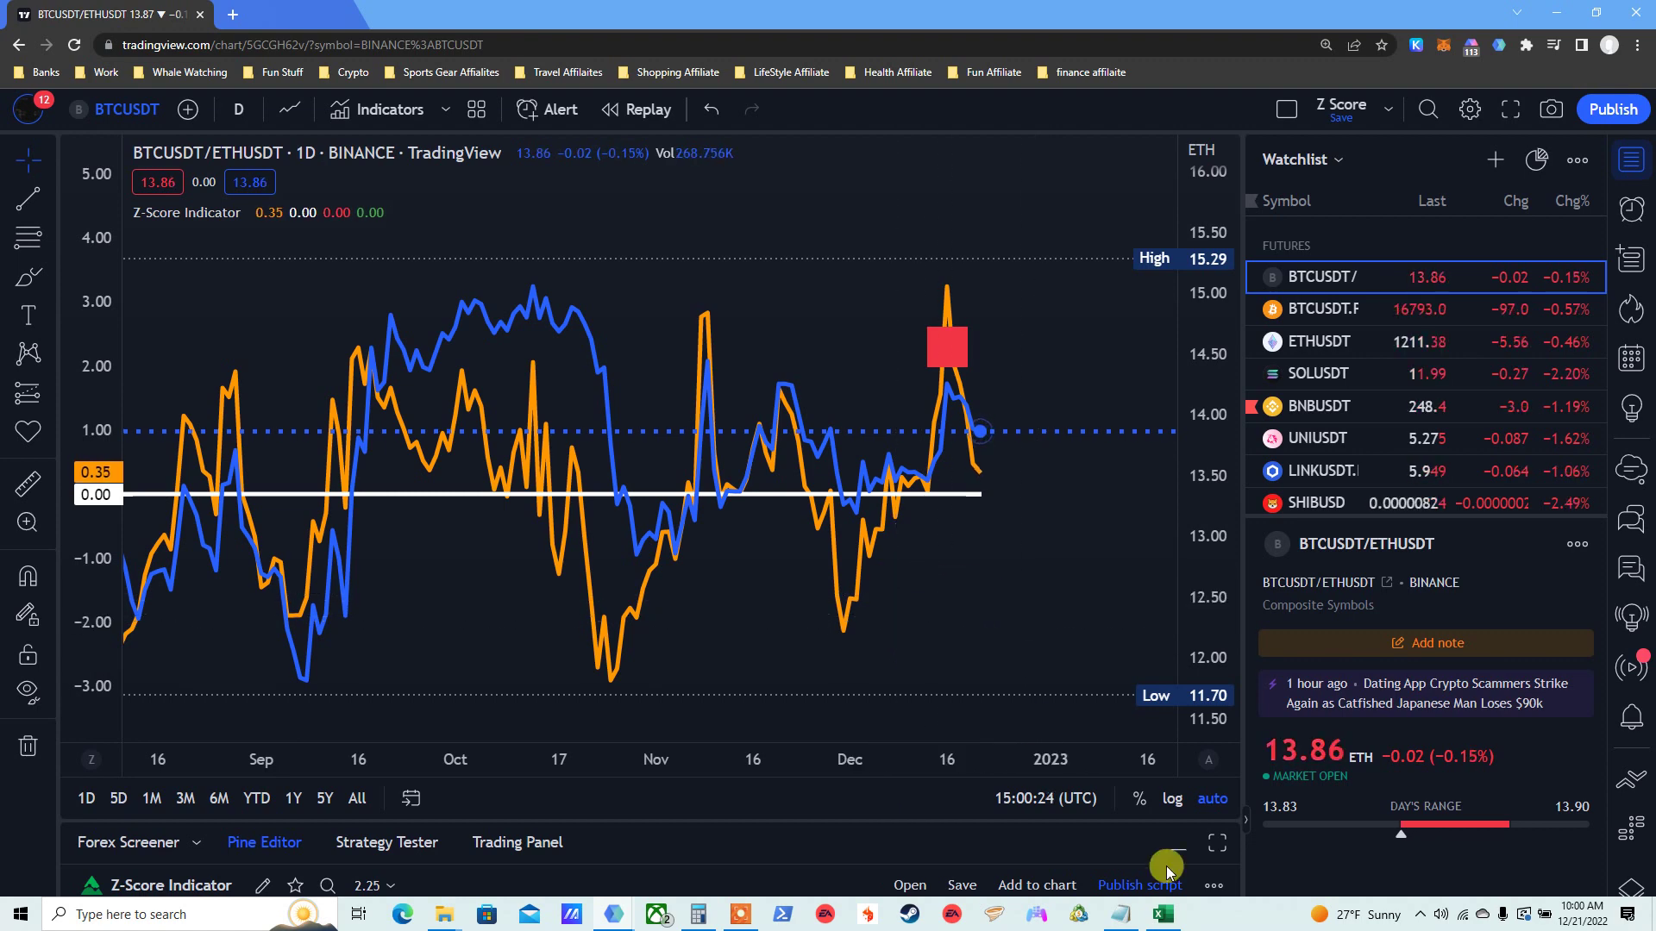
- Open the Z-Score Indicator script in the Pine Editor and add it to the BTCUSDT/ETHUSDT chart
left_click(1216, 842)
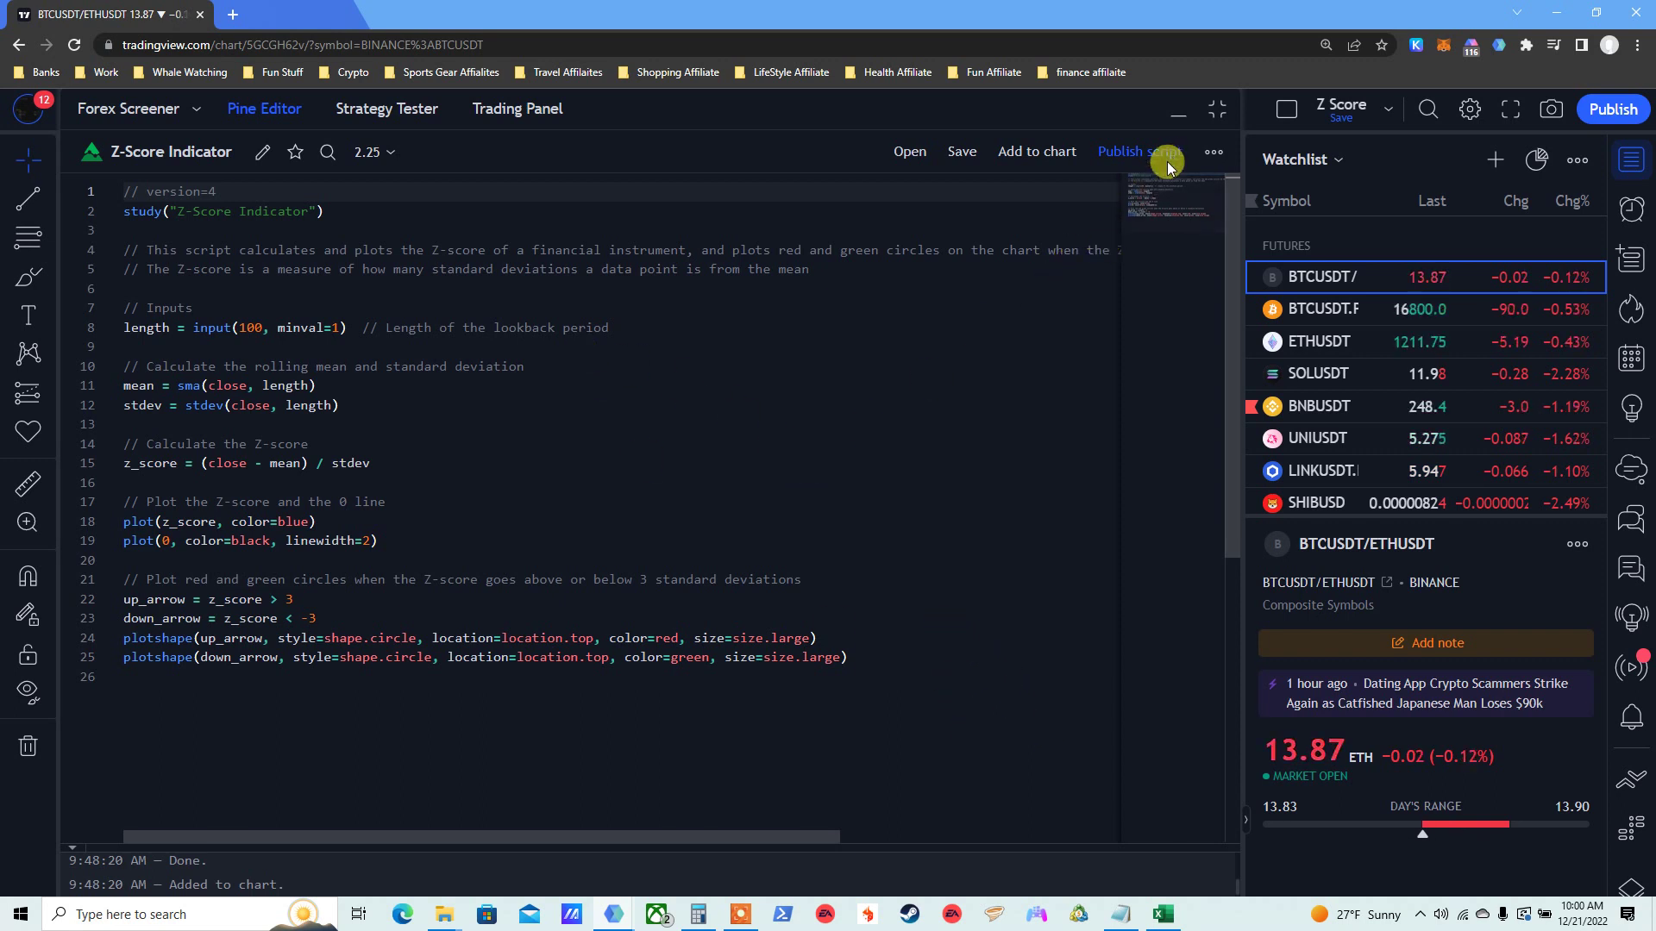
left_click(1178, 113)
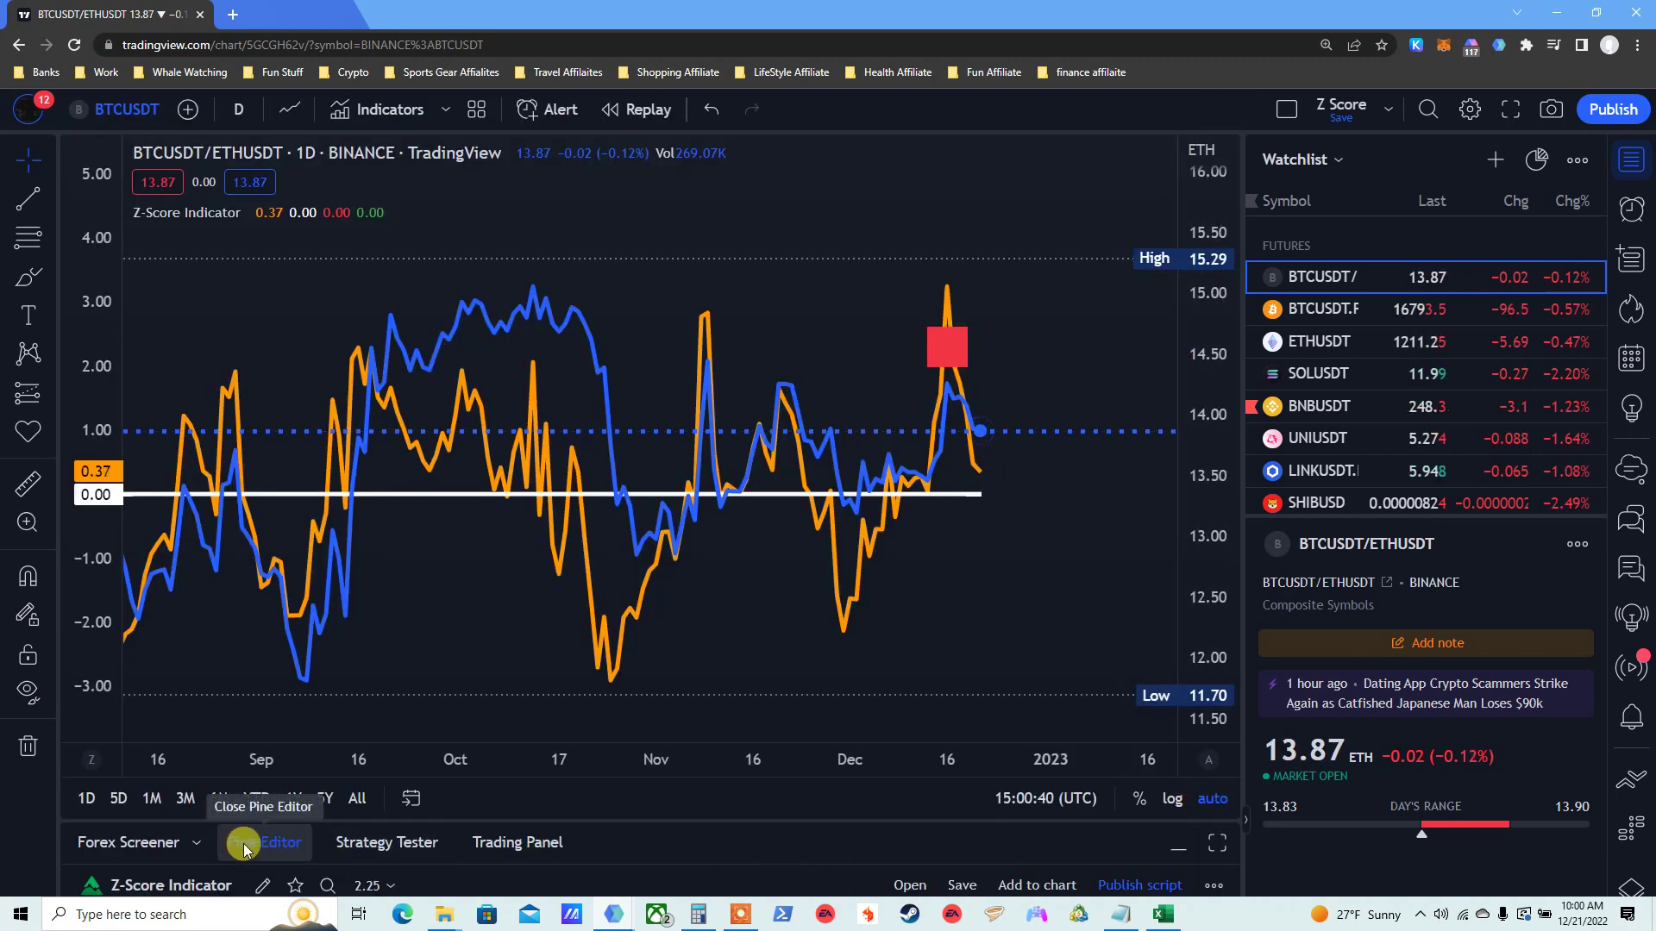
left_click(1215, 848)
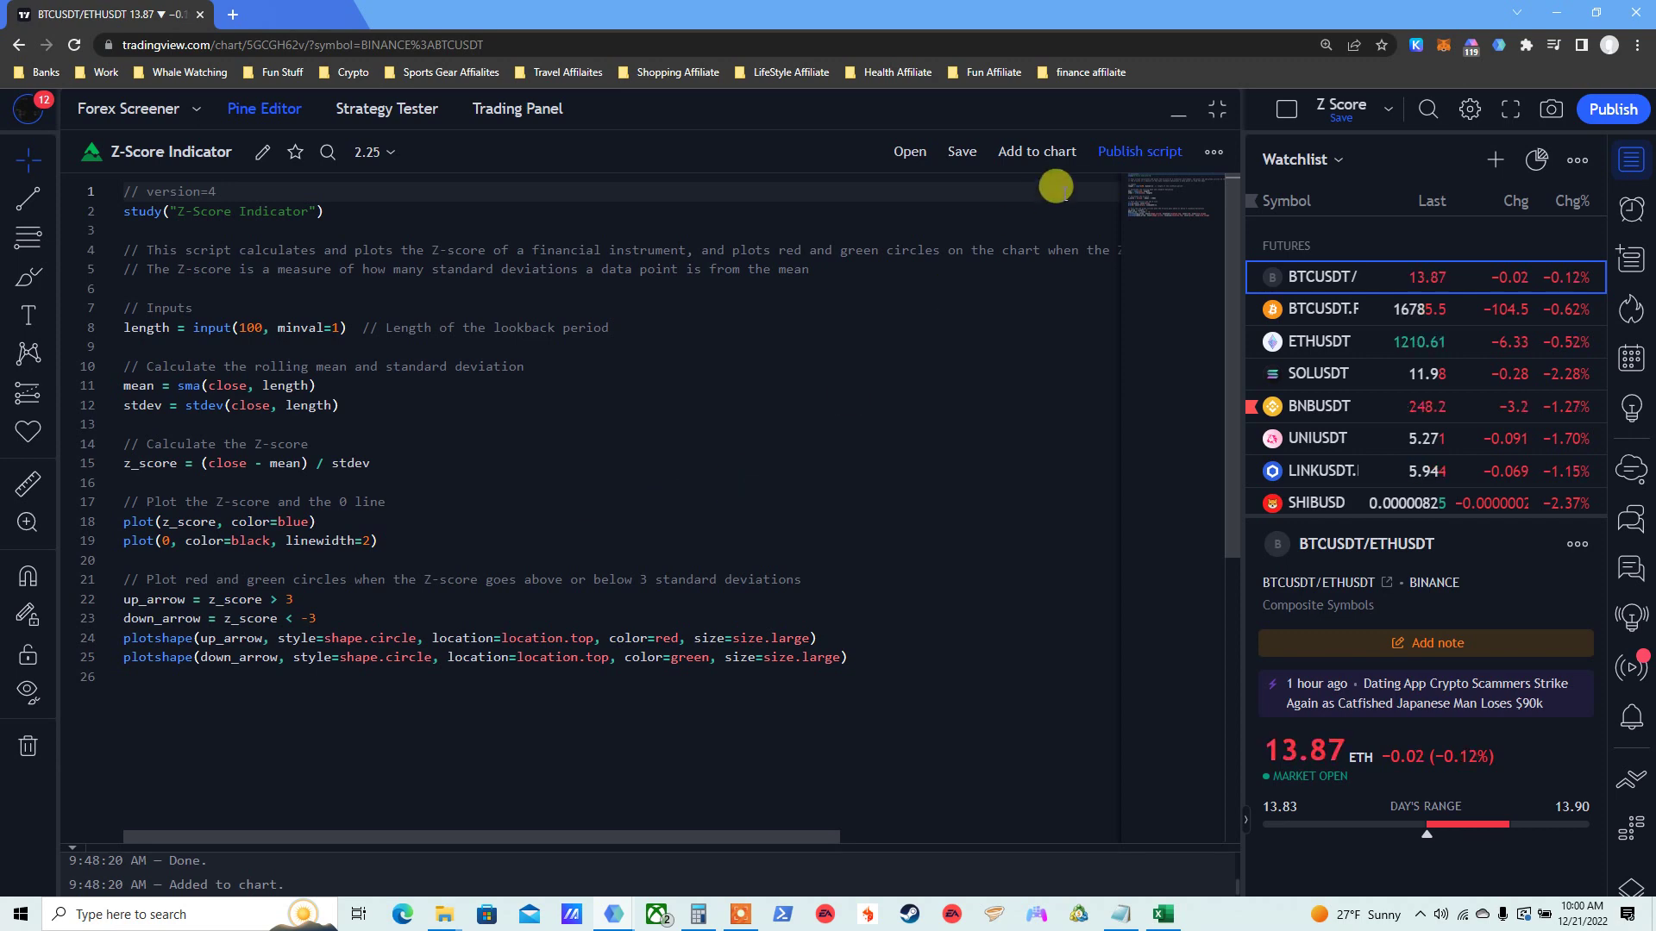
left_click(1035, 152)
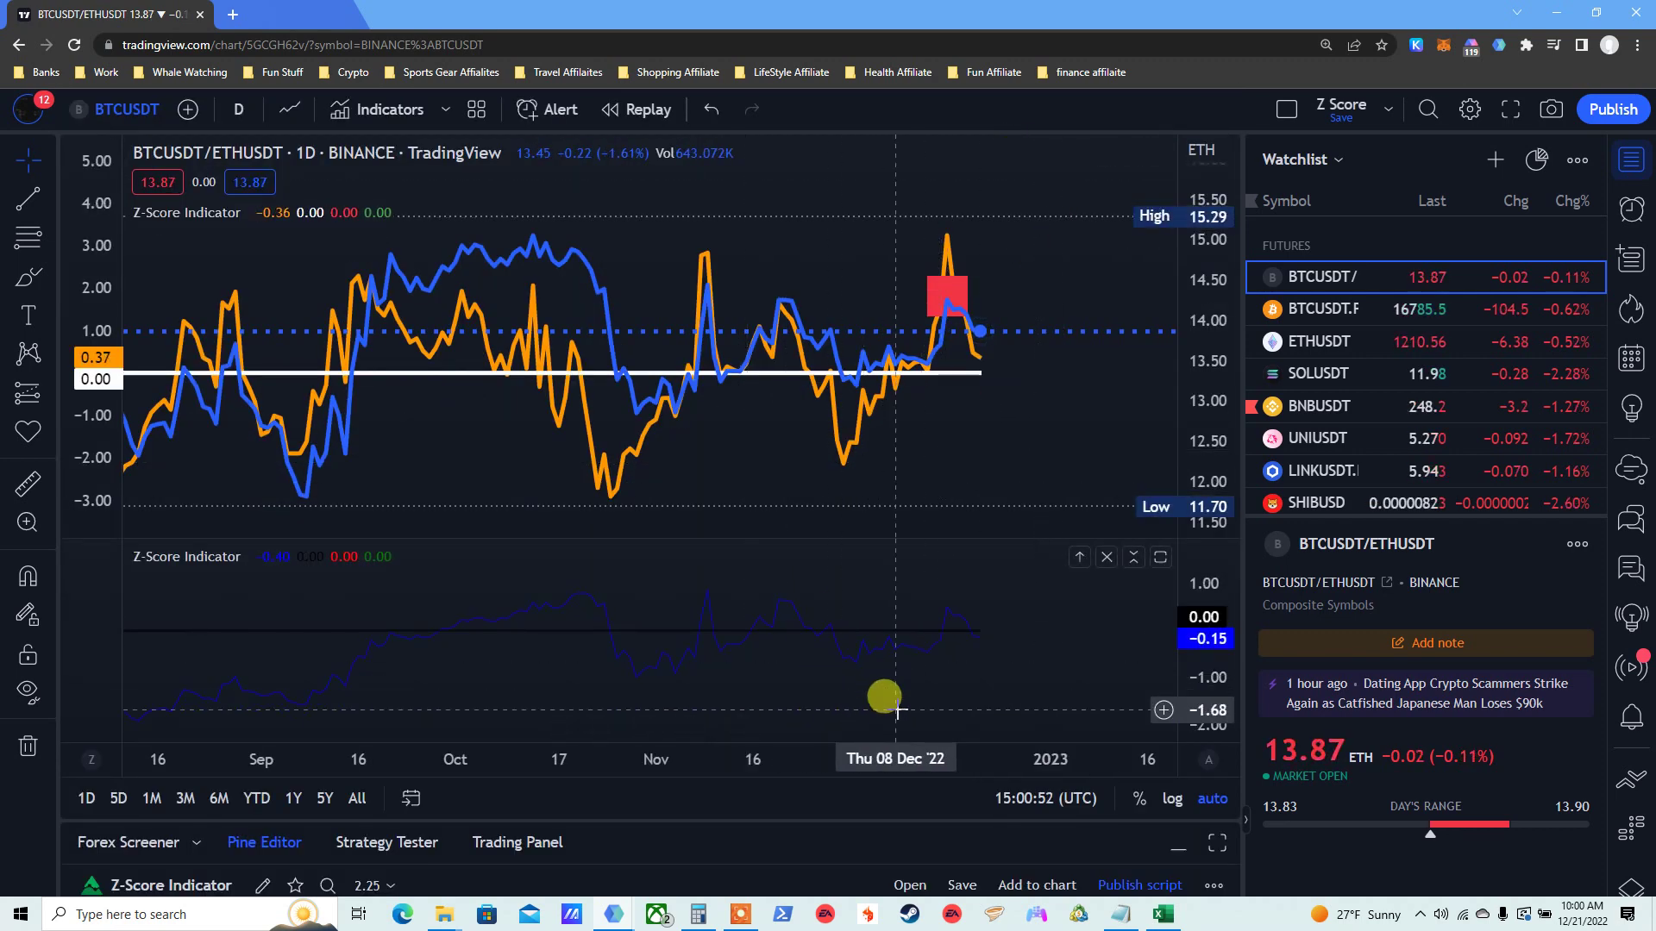
- In the newly added Z-Score Indicator's style settings, set the green shapes' location to Bottom and apply it
left_click(950, 618)
double_click(951, 618)
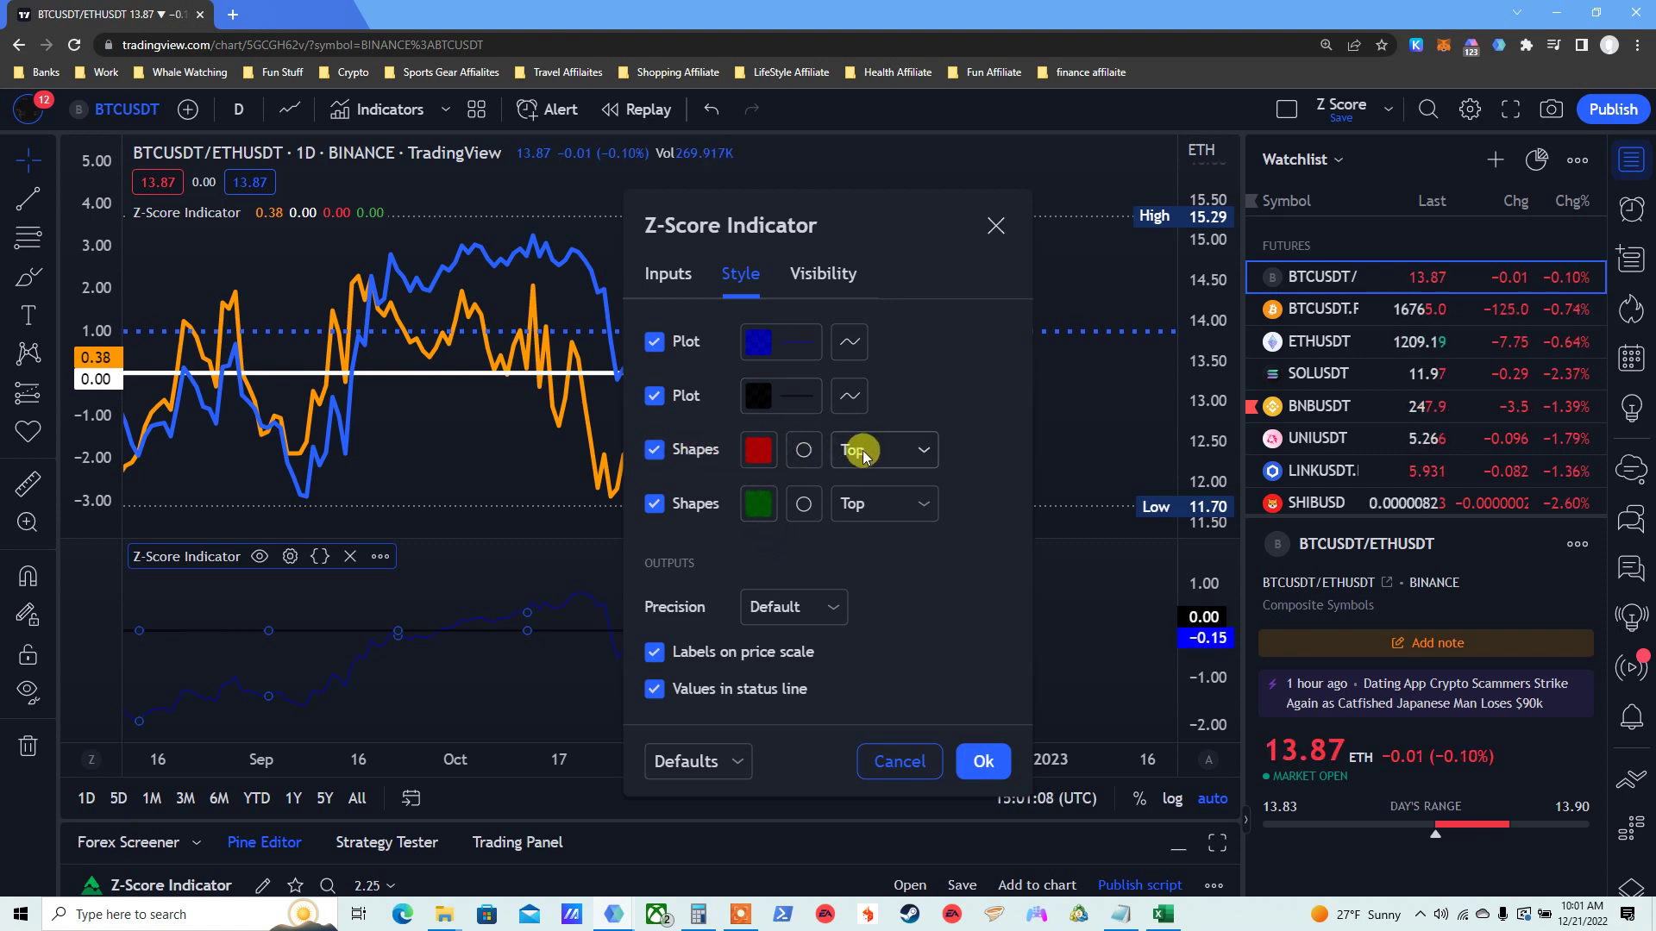
left_click(878, 506)
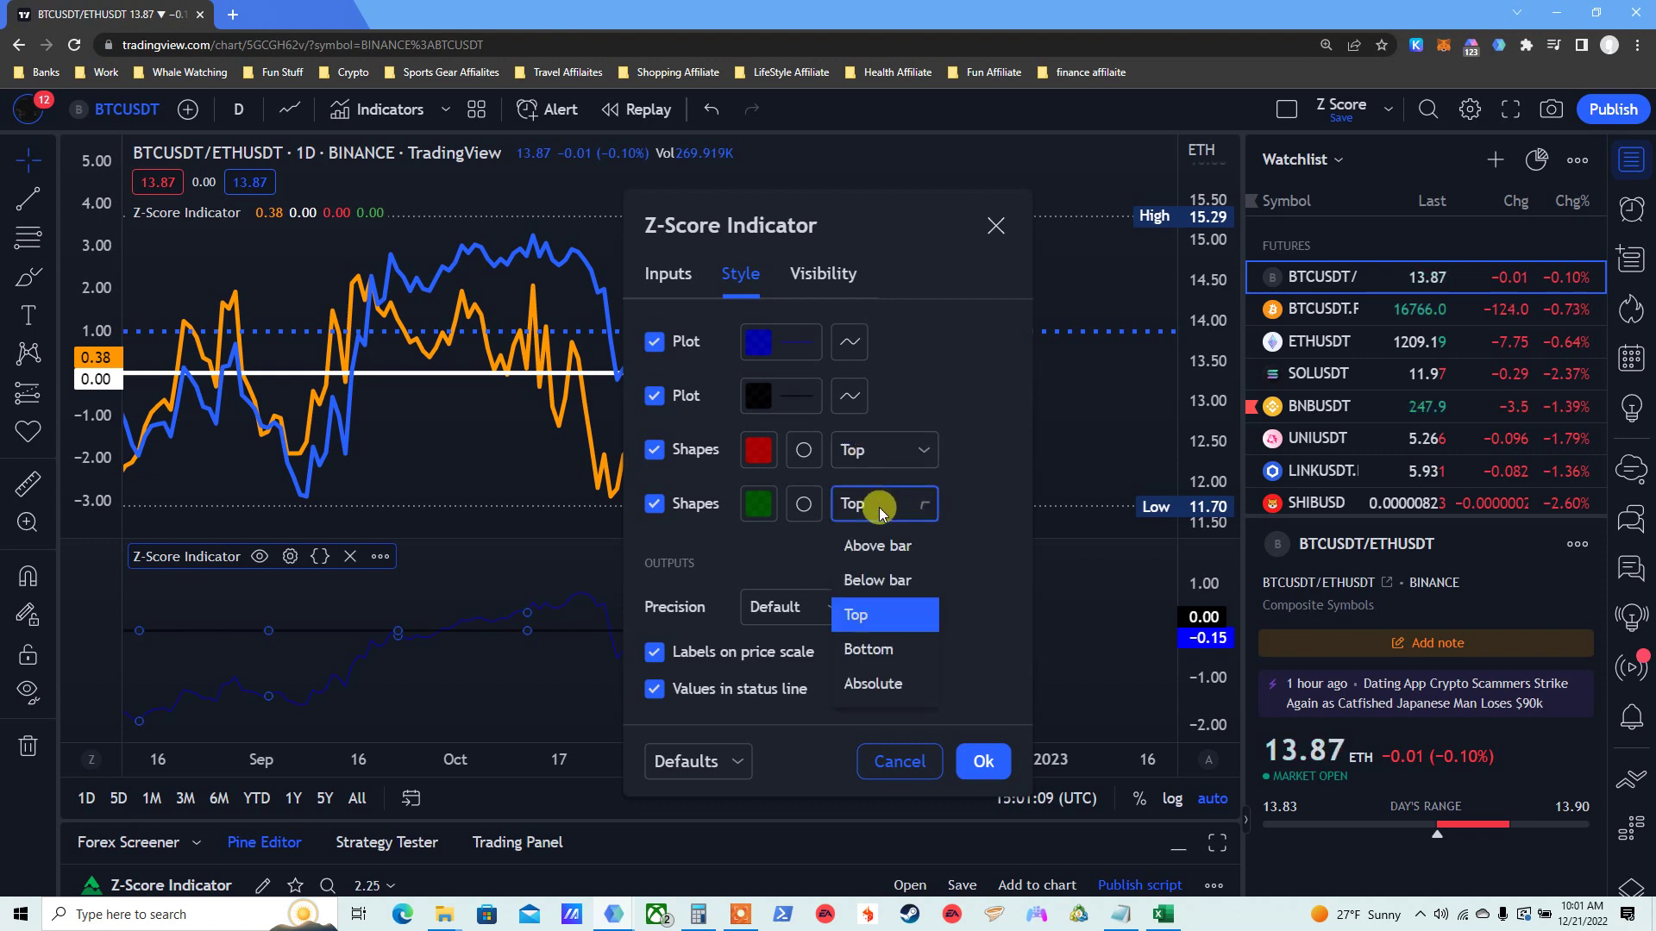
left_click(873, 652)
left_click(803, 449)
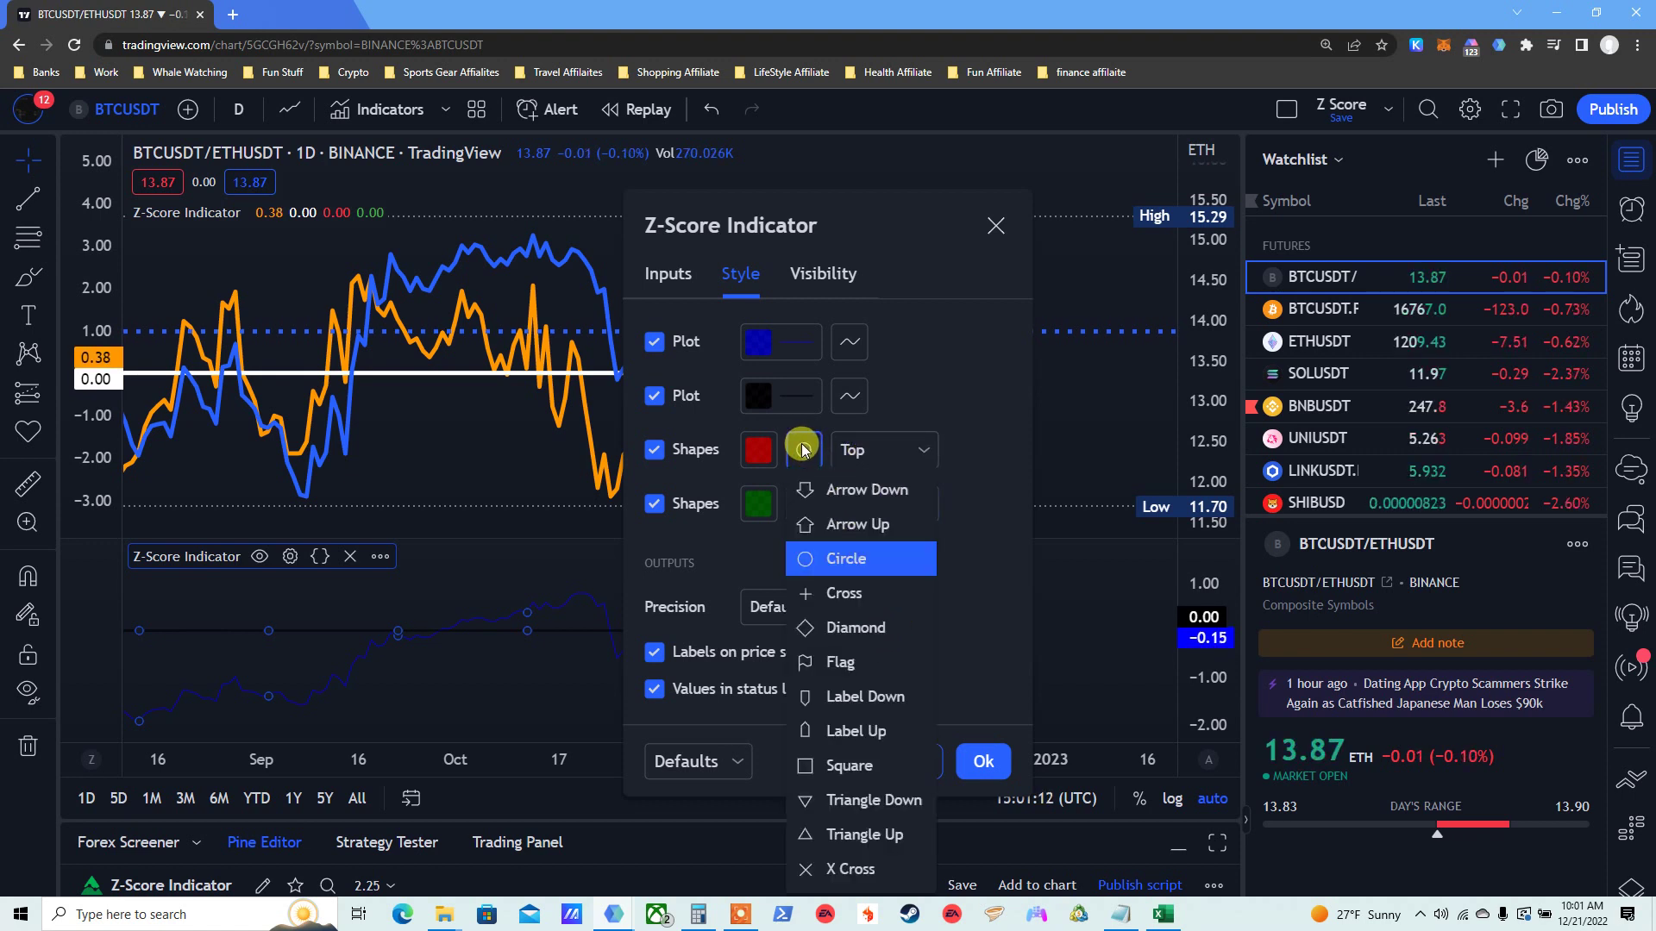
left_click(986, 484)
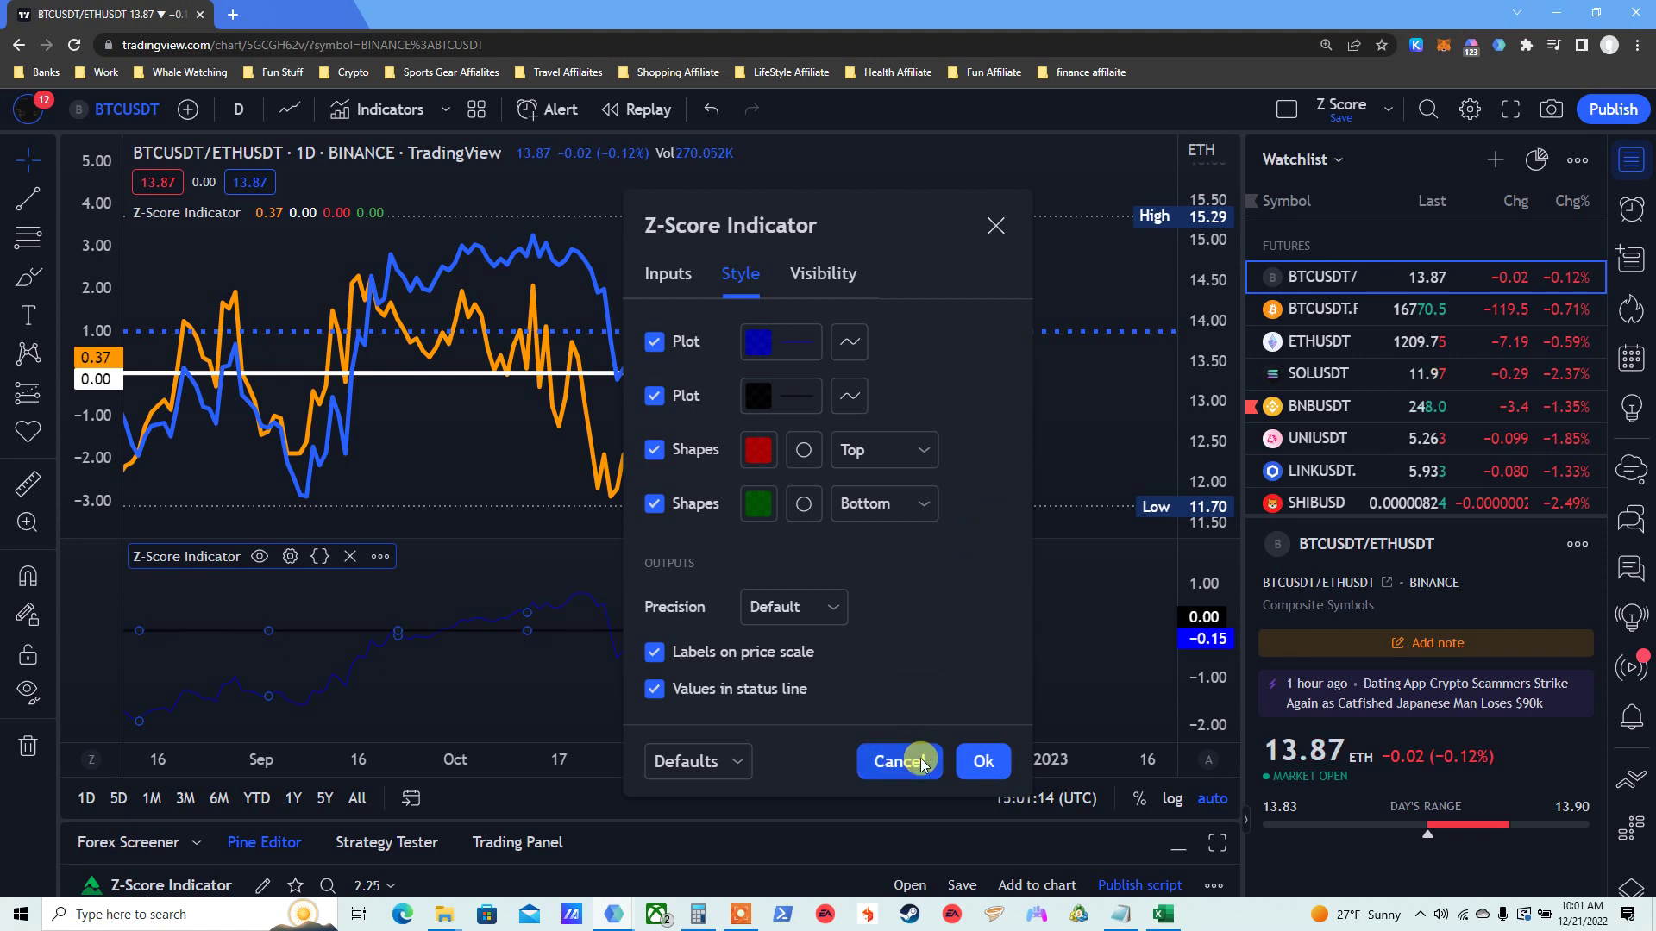
left_click(974, 760)
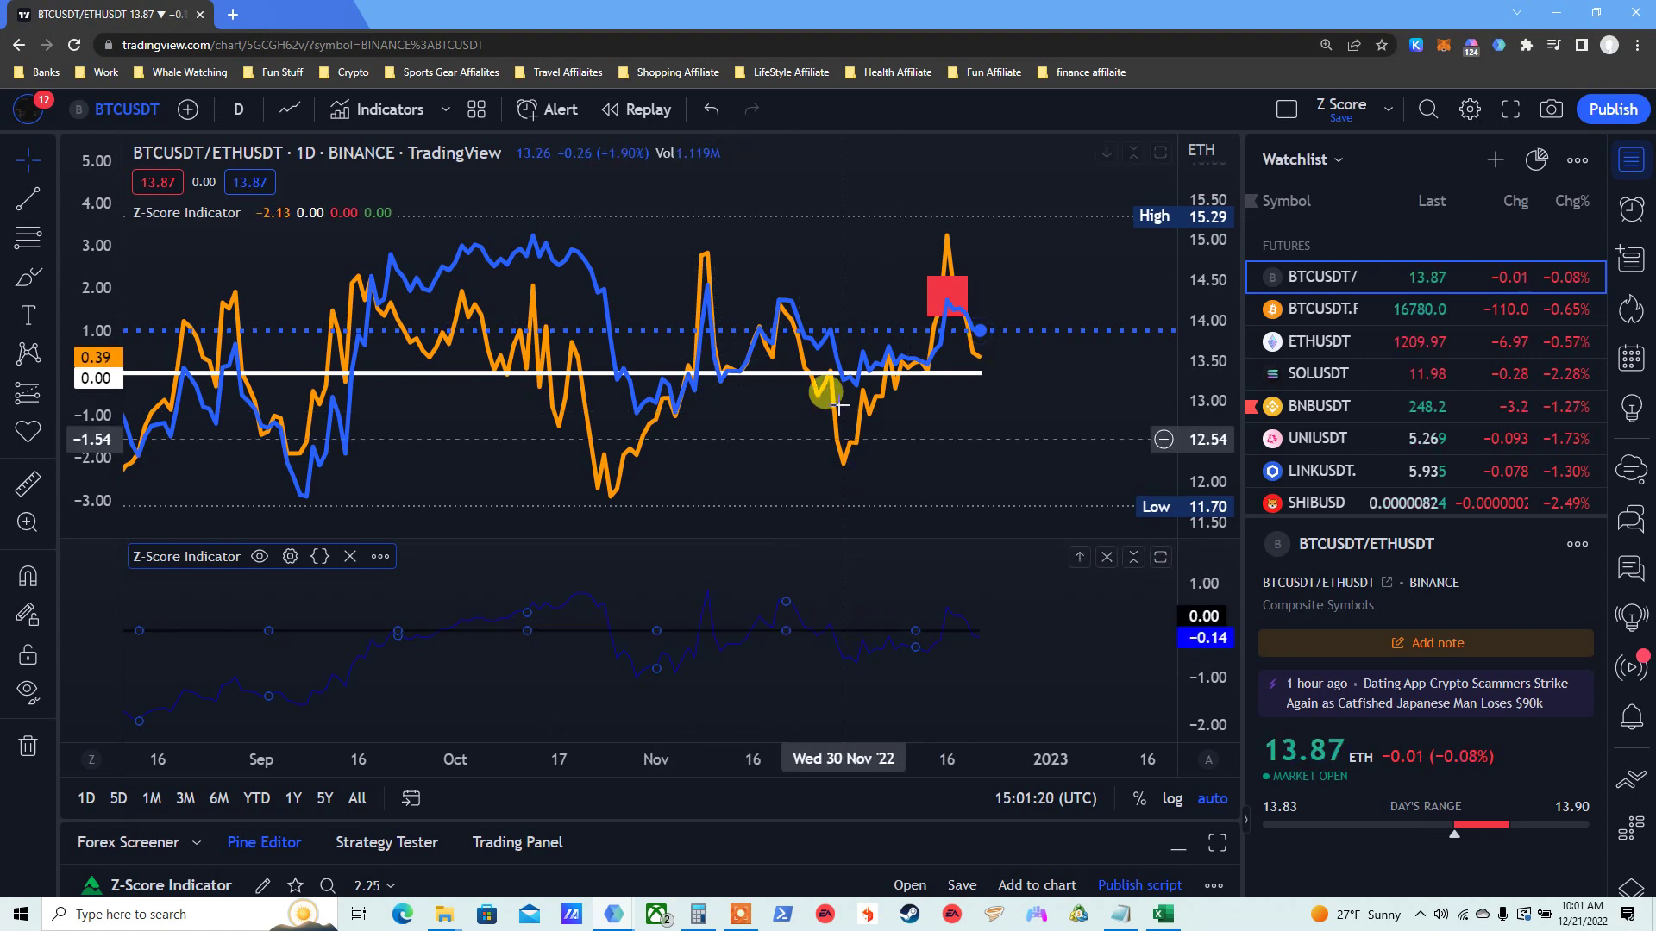
- Remove the second Z-Score Indicator pane from below the price chart, and look at the chart's symbol settings without changing them
left_click(1106, 562)
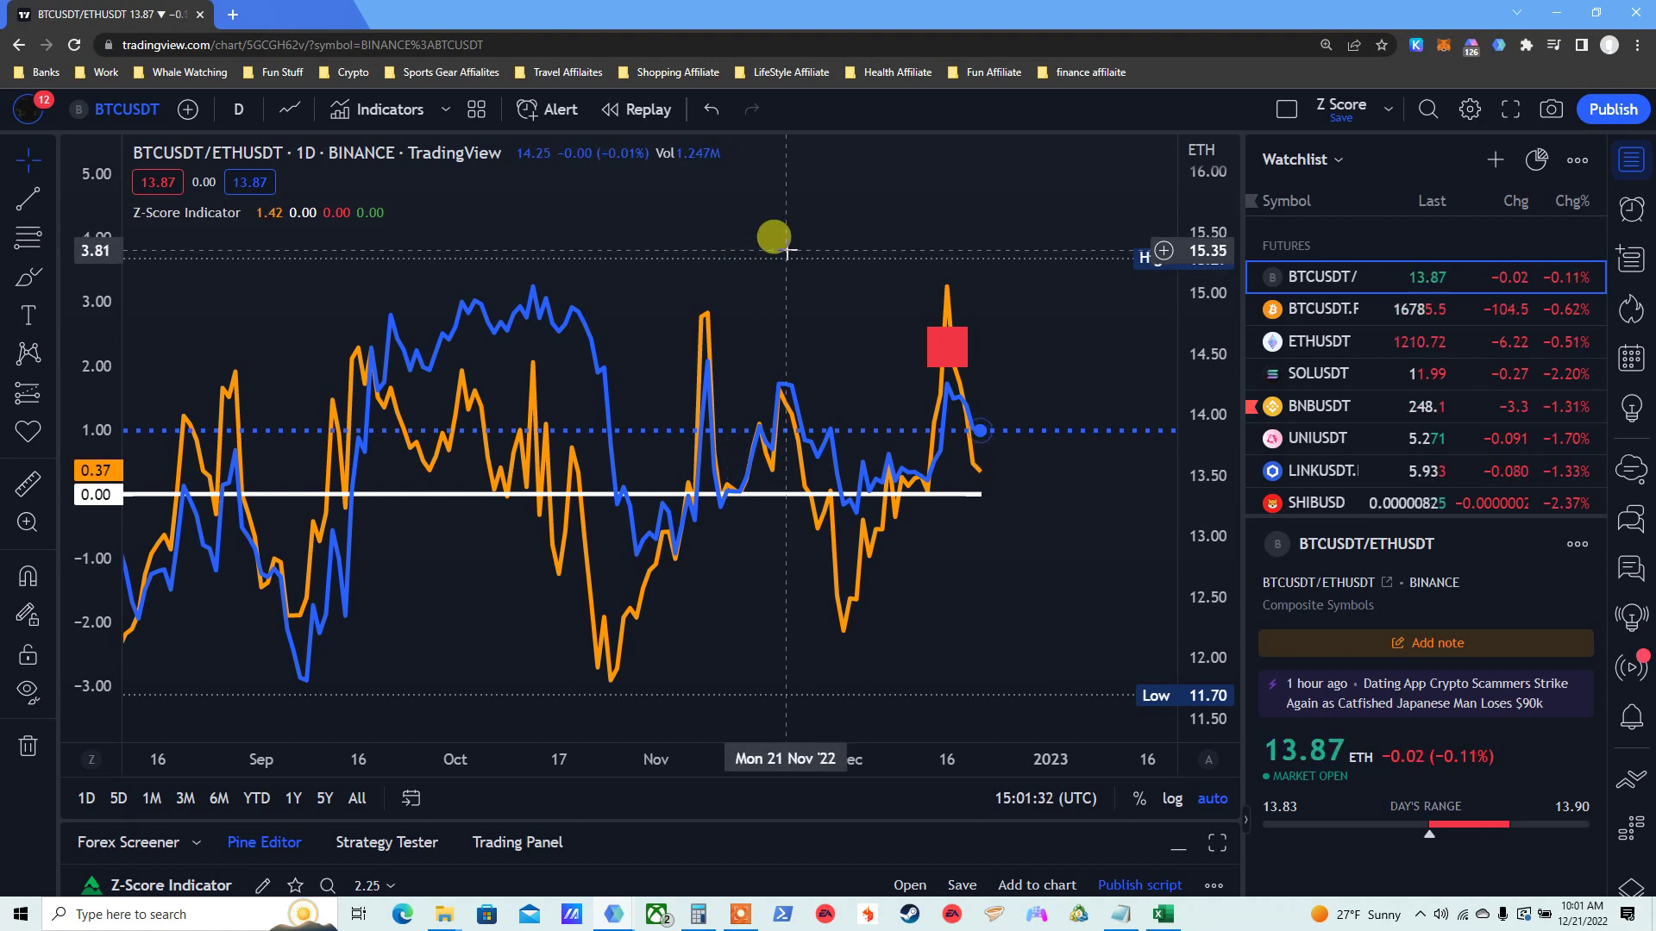
double_click(1035, 430)
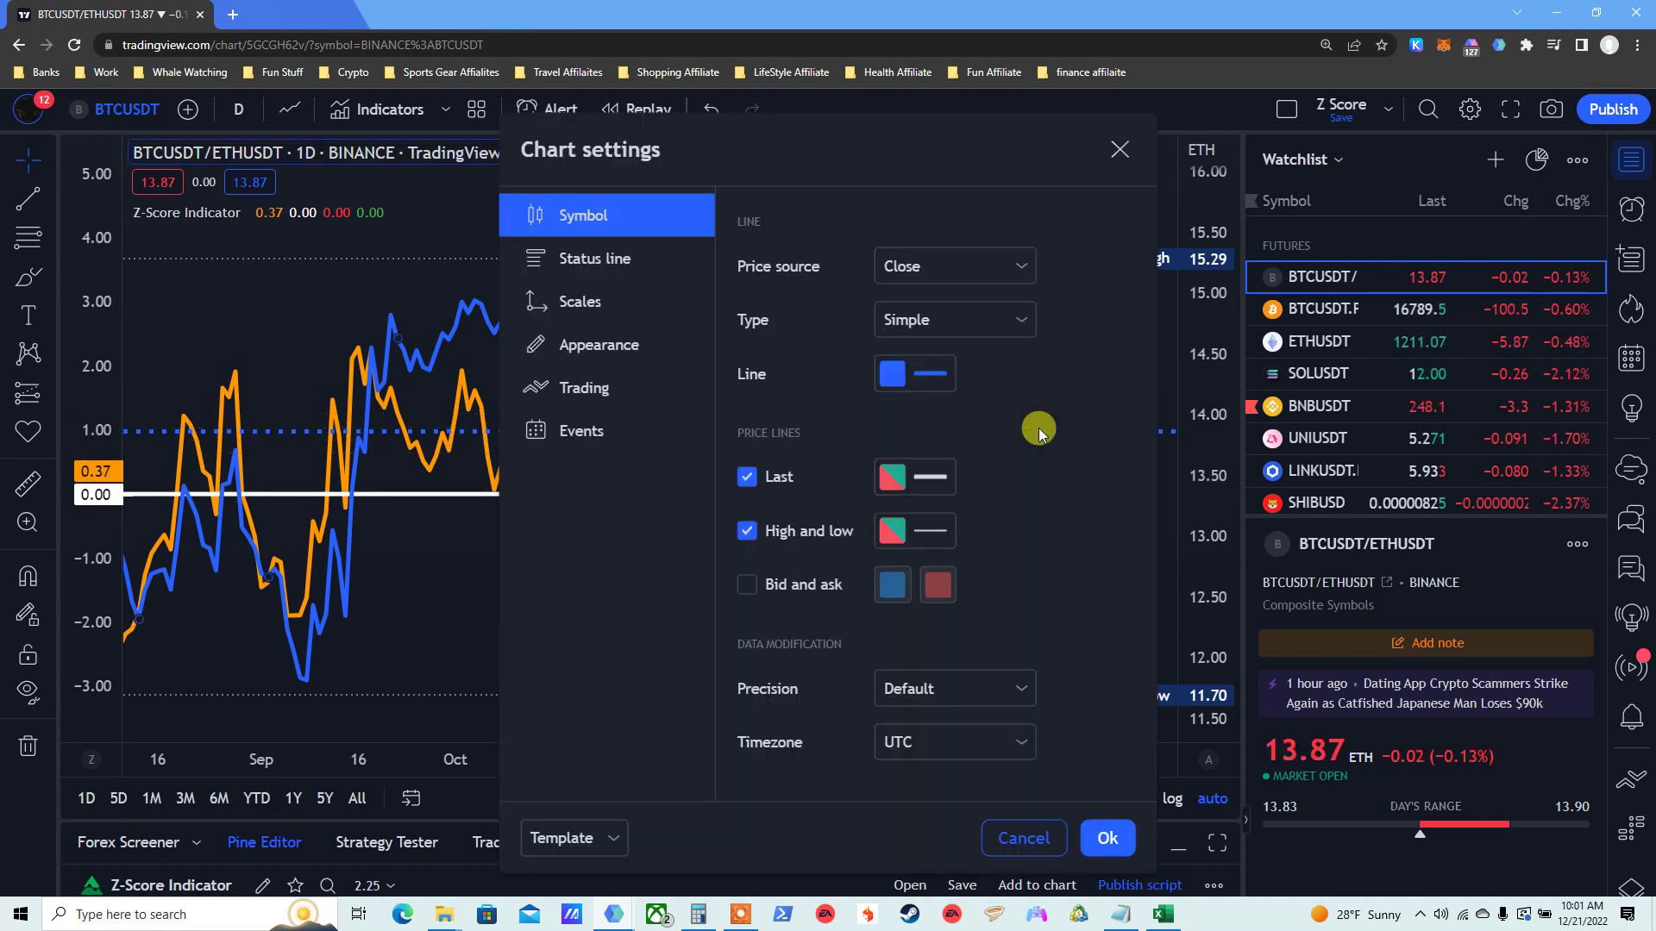
left_click(1118, 150)
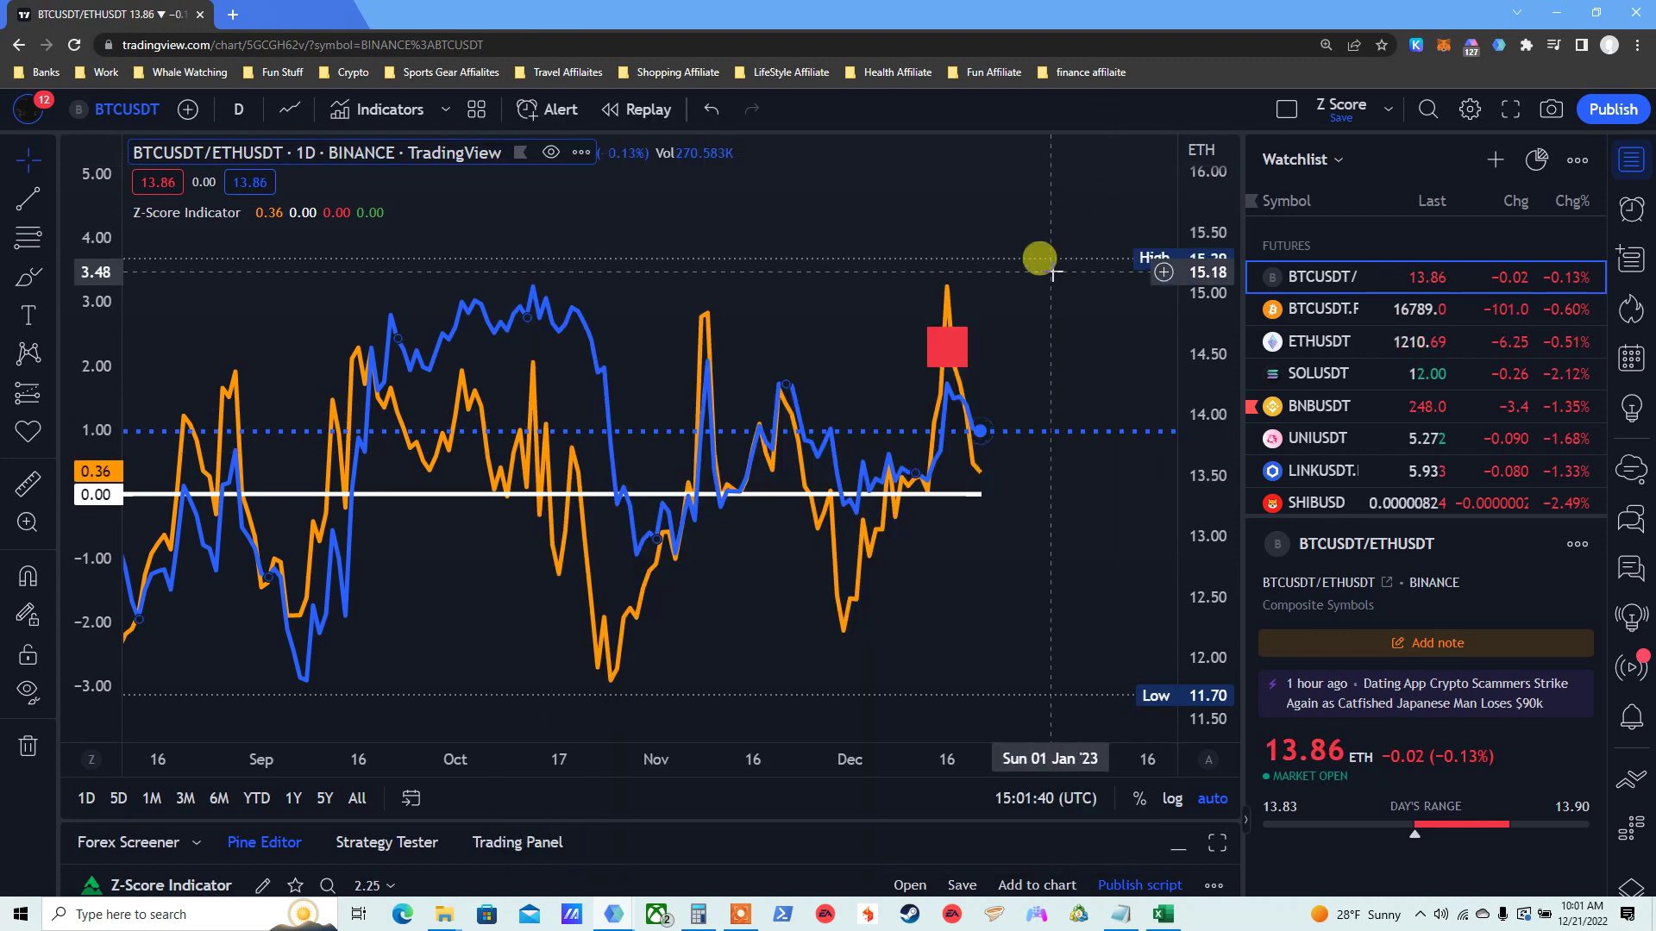
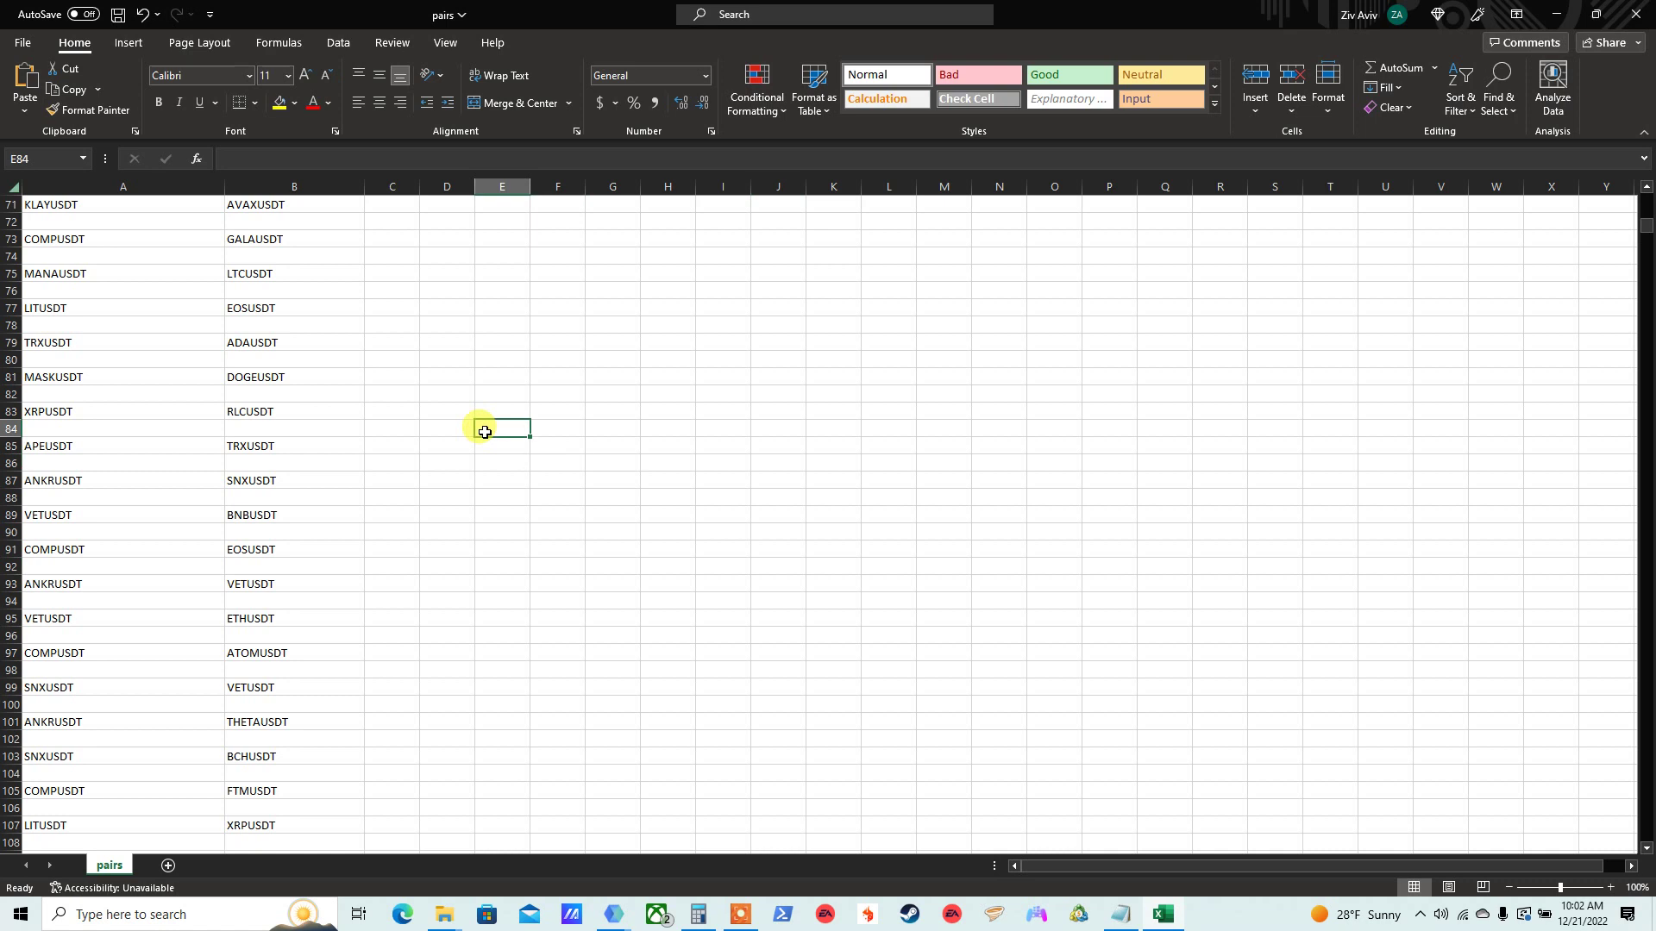
- In the pairs workbook in Excel, go back to the ticker_1 header in cell A1
key("Left")
key("Left")
key("Left")
key("Left")
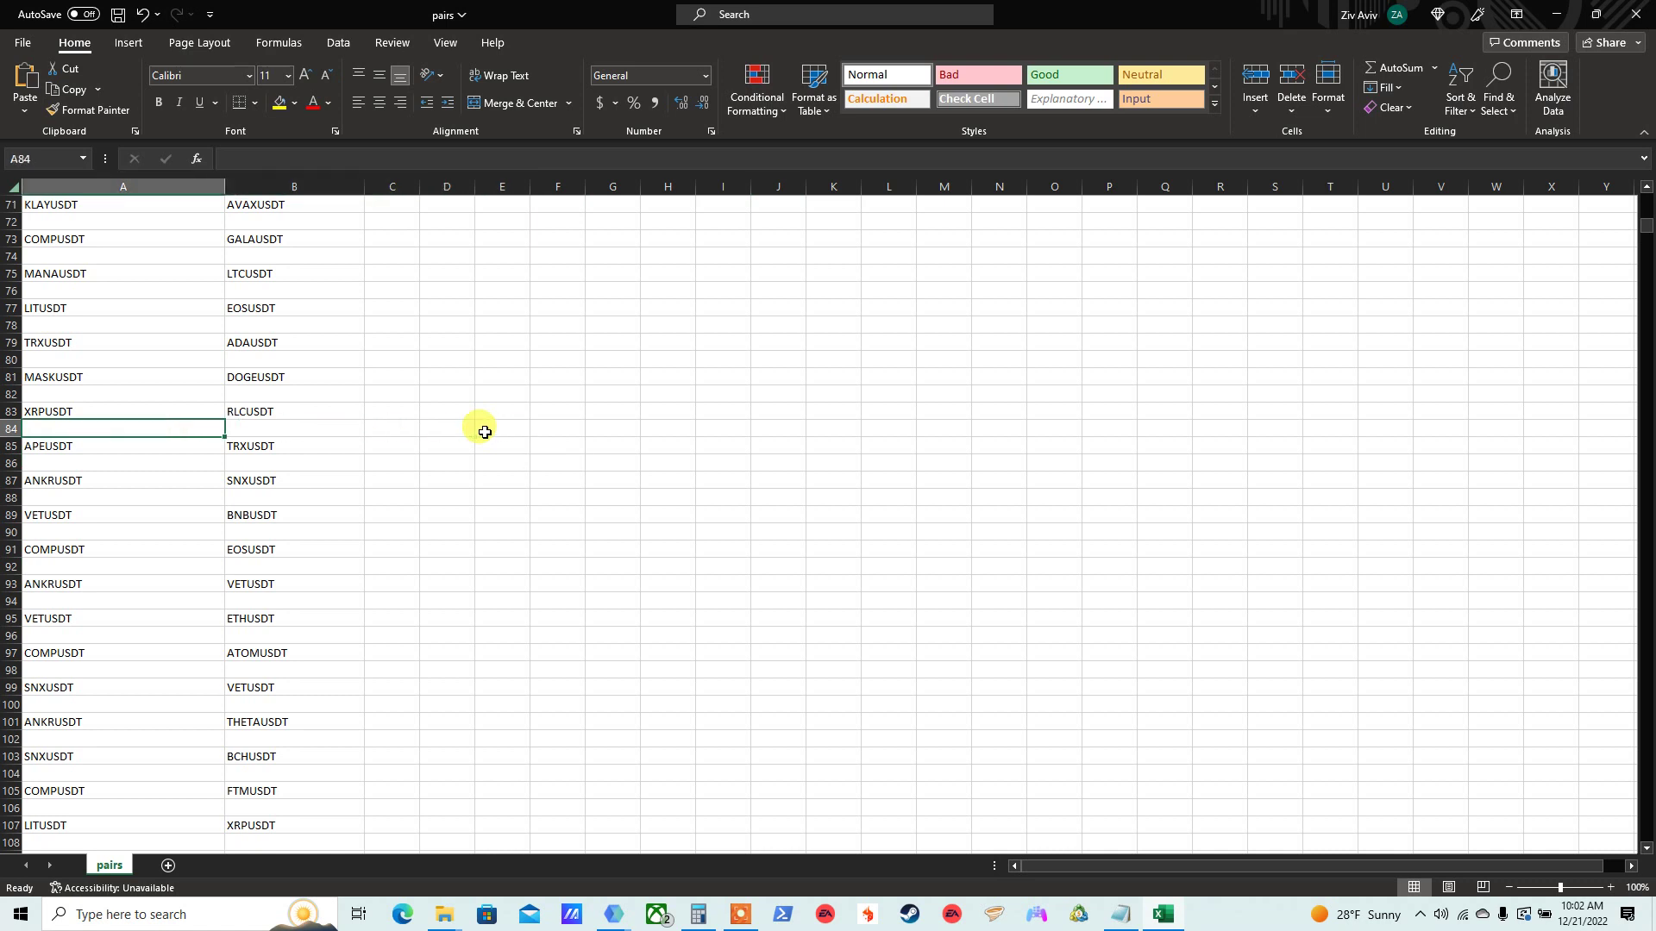
key("Up")
key("Up")
key("Up")
key("Up")
key("Up")
key("Up")
key("Up")
key("Up")
key("Up")
key("Up")
key("Up")
key("Up")
key("Up")
key("Up")
key("Up")
key("Up")
key("Up")
key("Up")
key("Up")
key("Up")
key("Up")
key("Up")
key("Up")
key("Up")
key("Up")
key("Up")
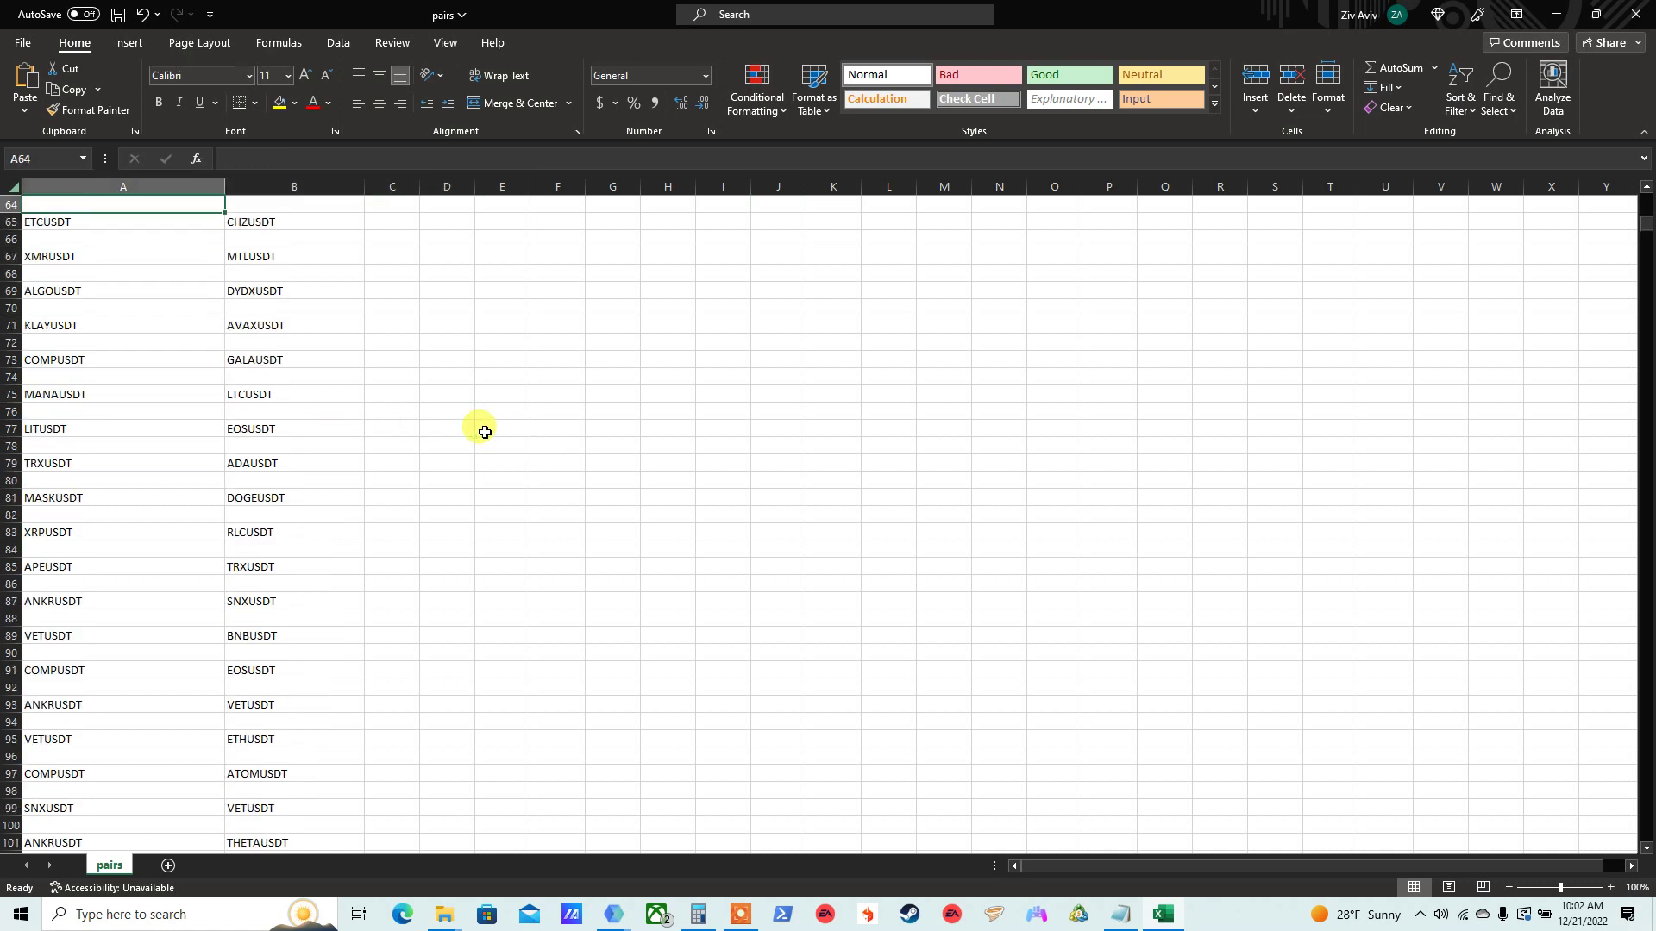
key("Up")
key("Up")
key("Up")
key("Up")
key("Up")
key("Up")
key("Up")
key("Up")
key("Up")
key("Up")
key("Up")
key("Up")
key("Up")
key("Up")
key("Up")
key("Up")
key("Up")
key("Up")
key("Up")
key("Up")
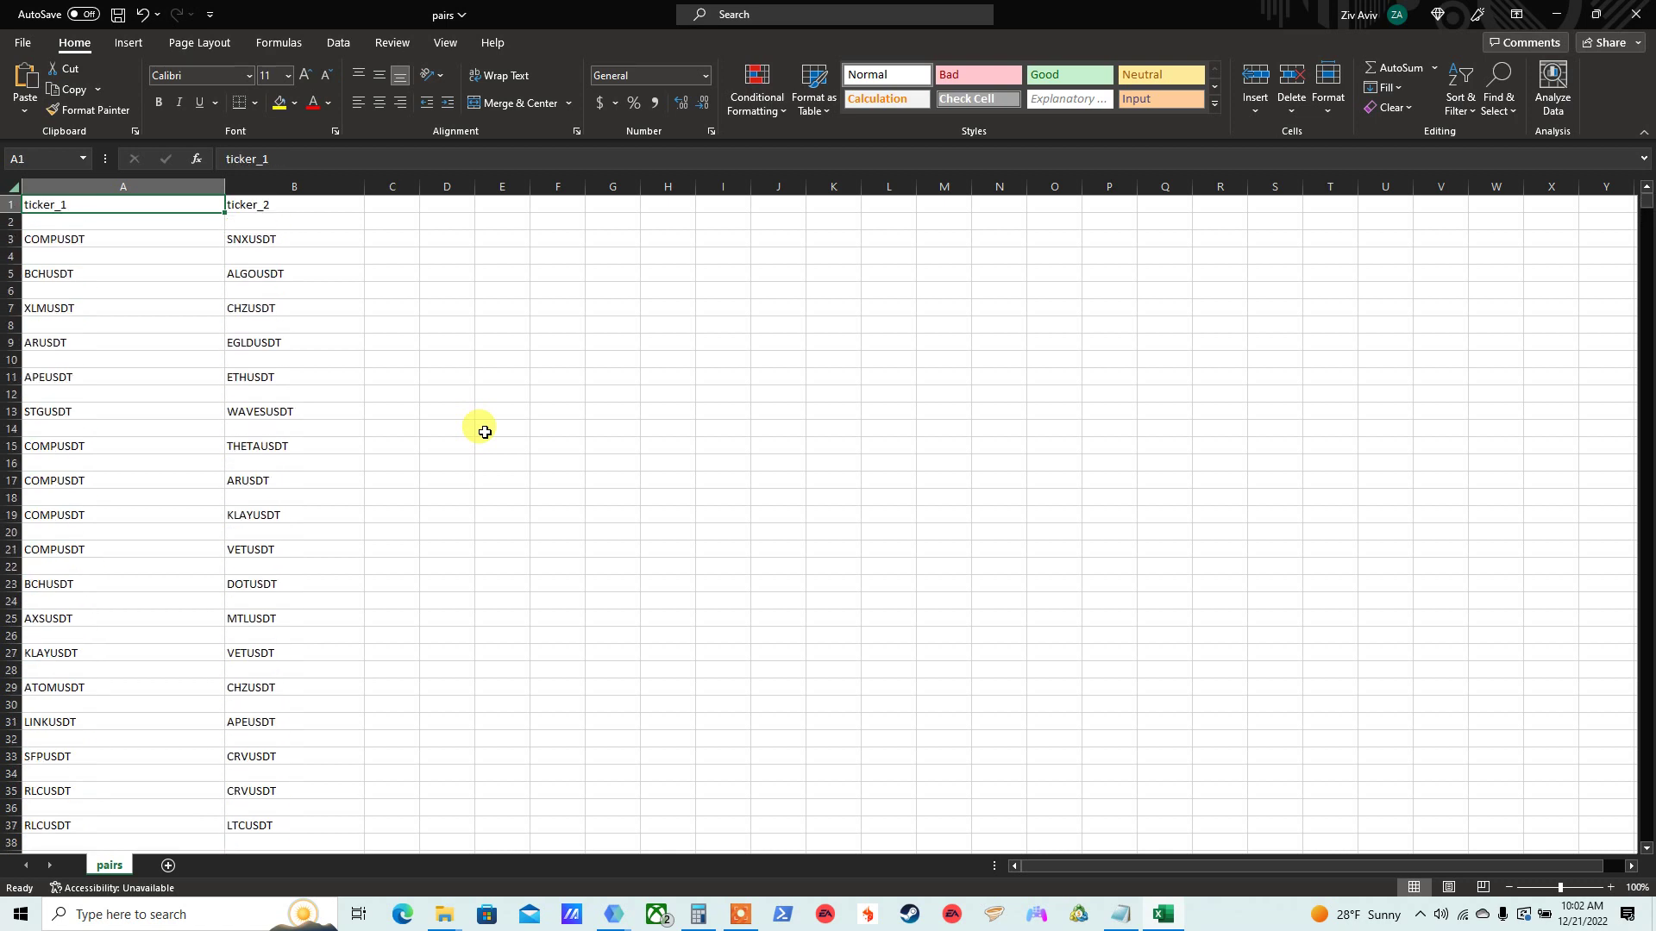
- Examine the ticker_1 and ticker_2 pairs row by row, from COMPUSDT/SNXUSDT in row 3 to COMPUSDT/KLAYUSDT in row 19
key("Down")
key("Down")
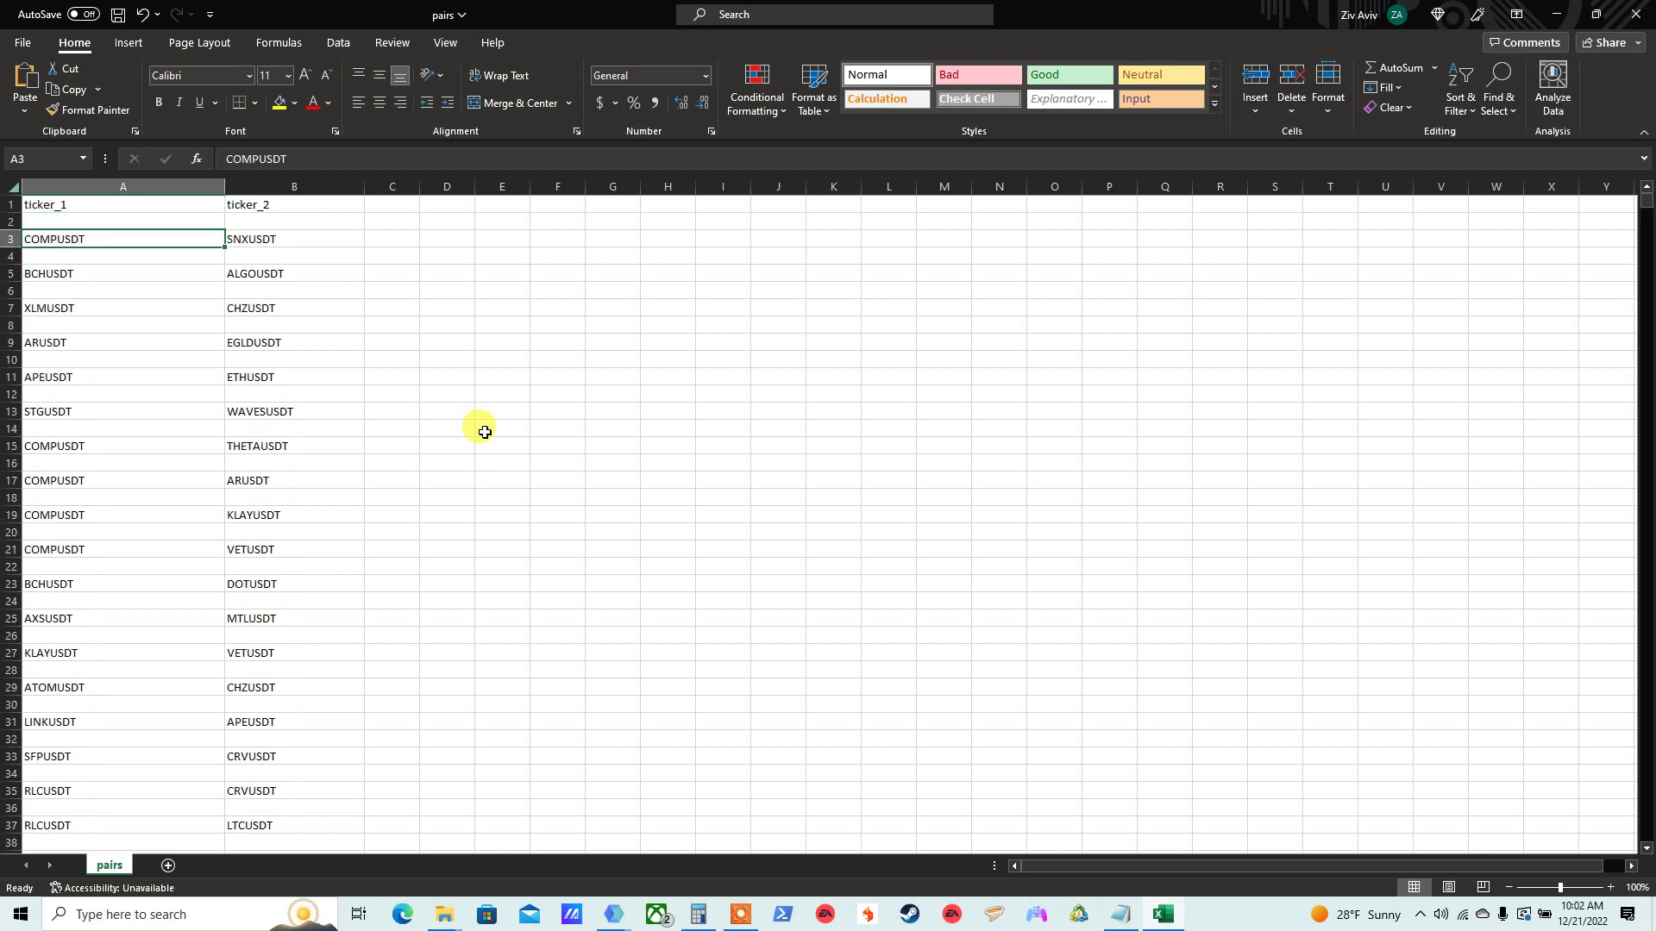
key("Tab")
key("Return")
key("Return")
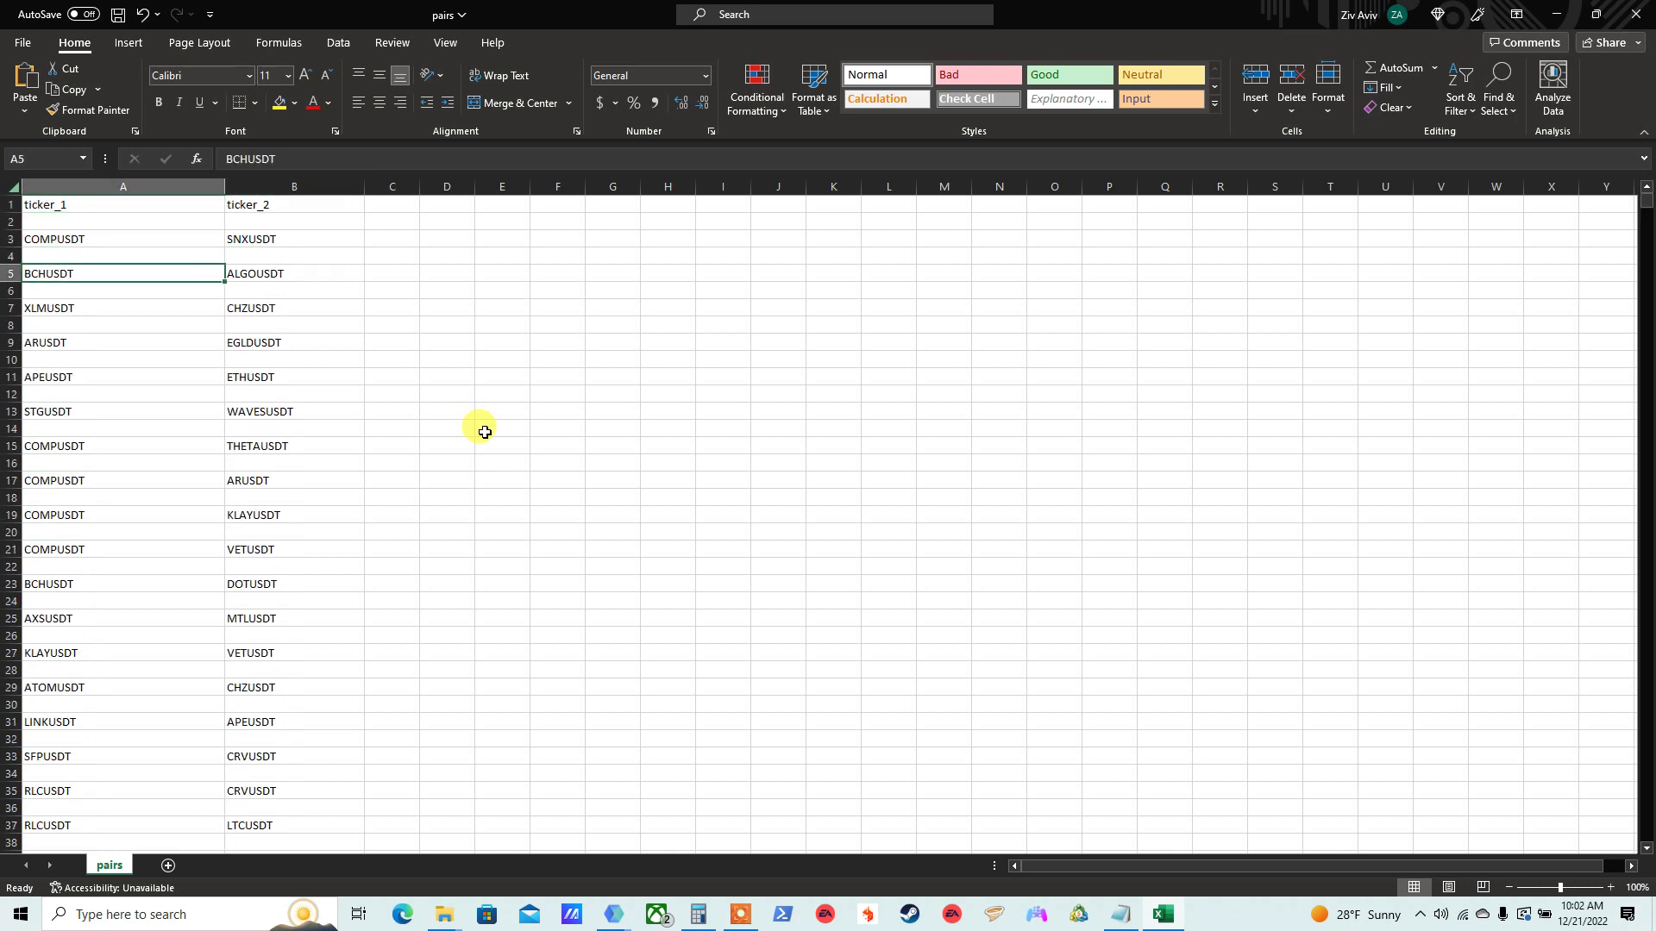
key("Tab")
key("Down")
key("Down")
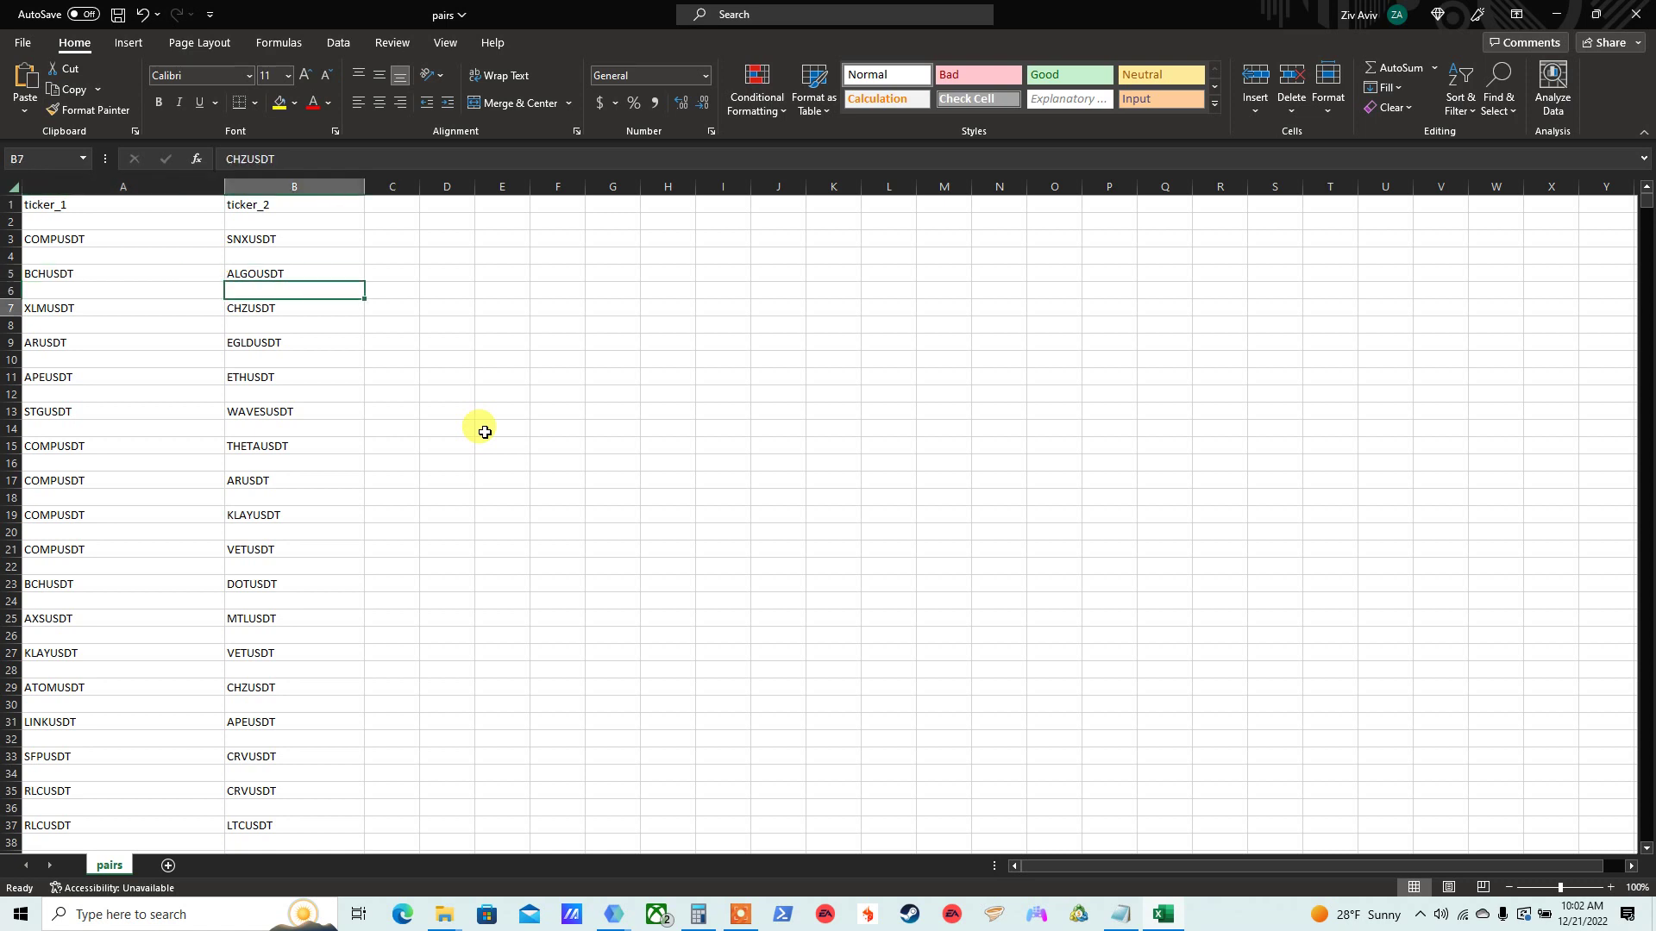
key("Left")
key("Tab")
key("Down")
key("Down")
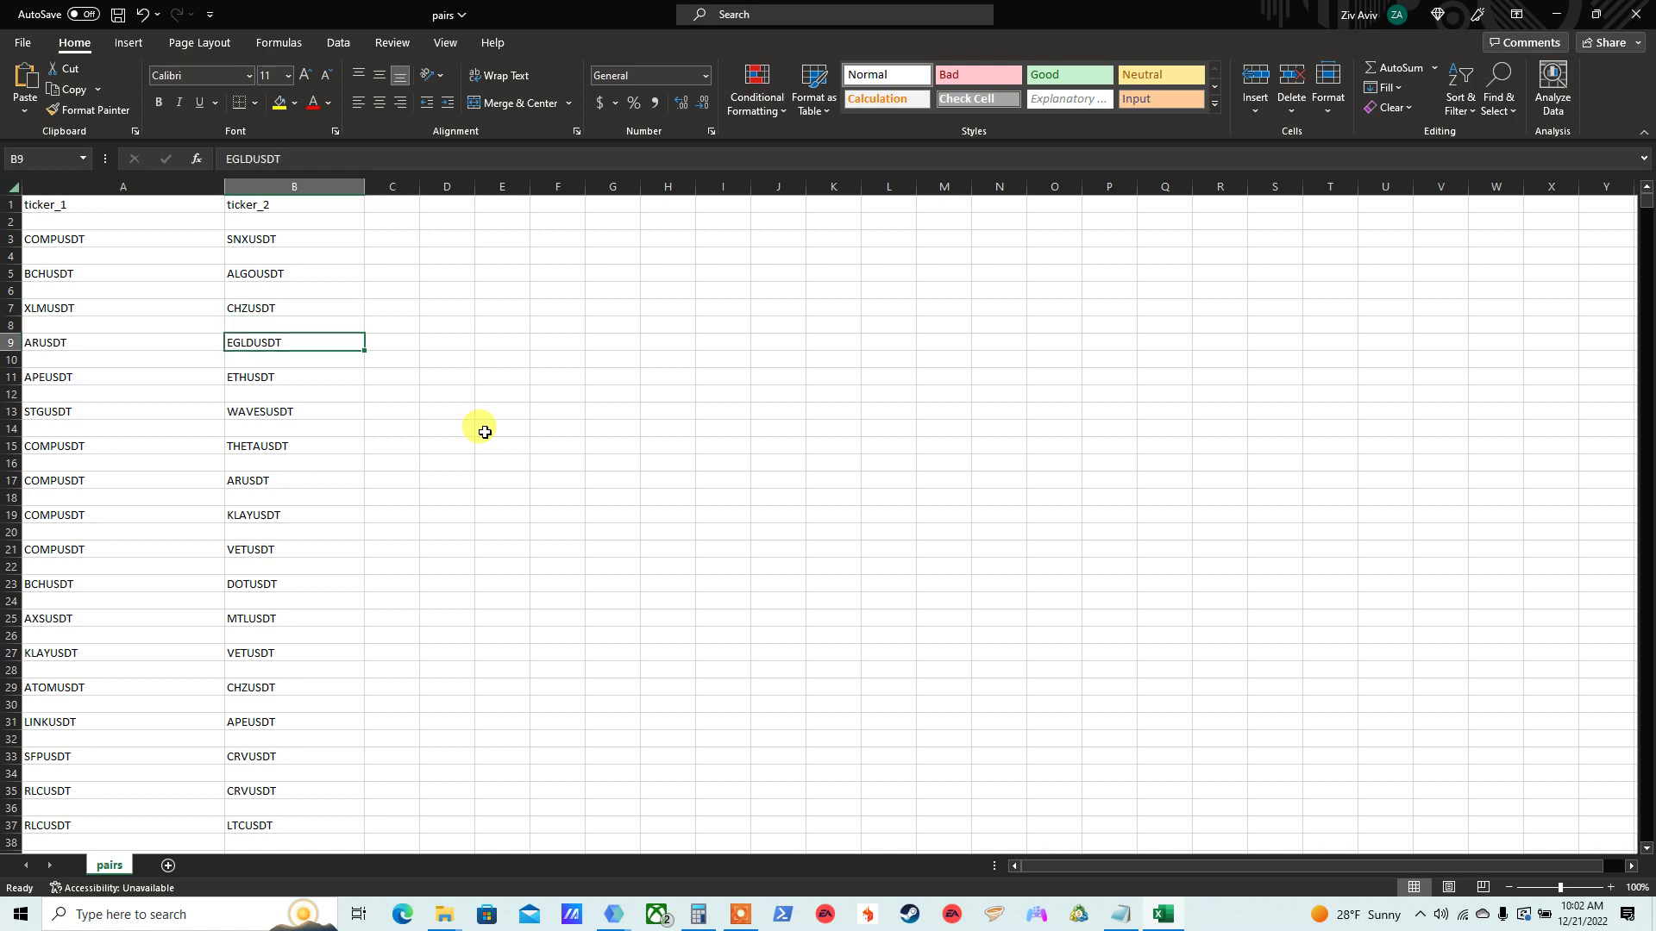
key("Left")
key("Down")
key("Down")
key("Tab")
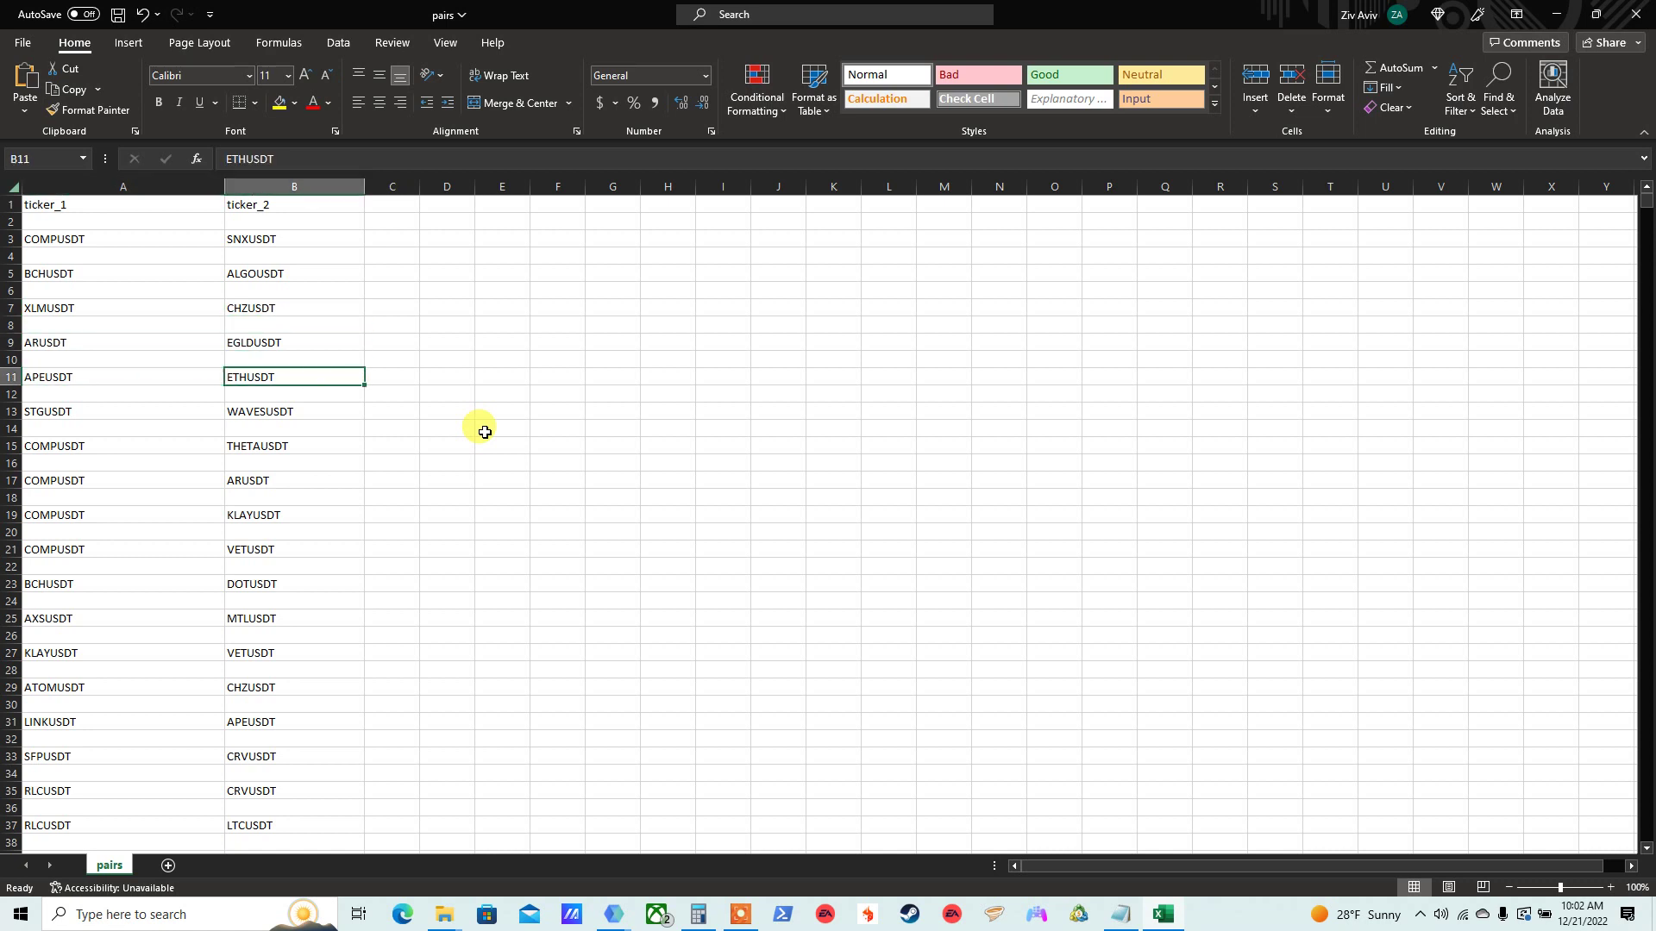
key("Left")
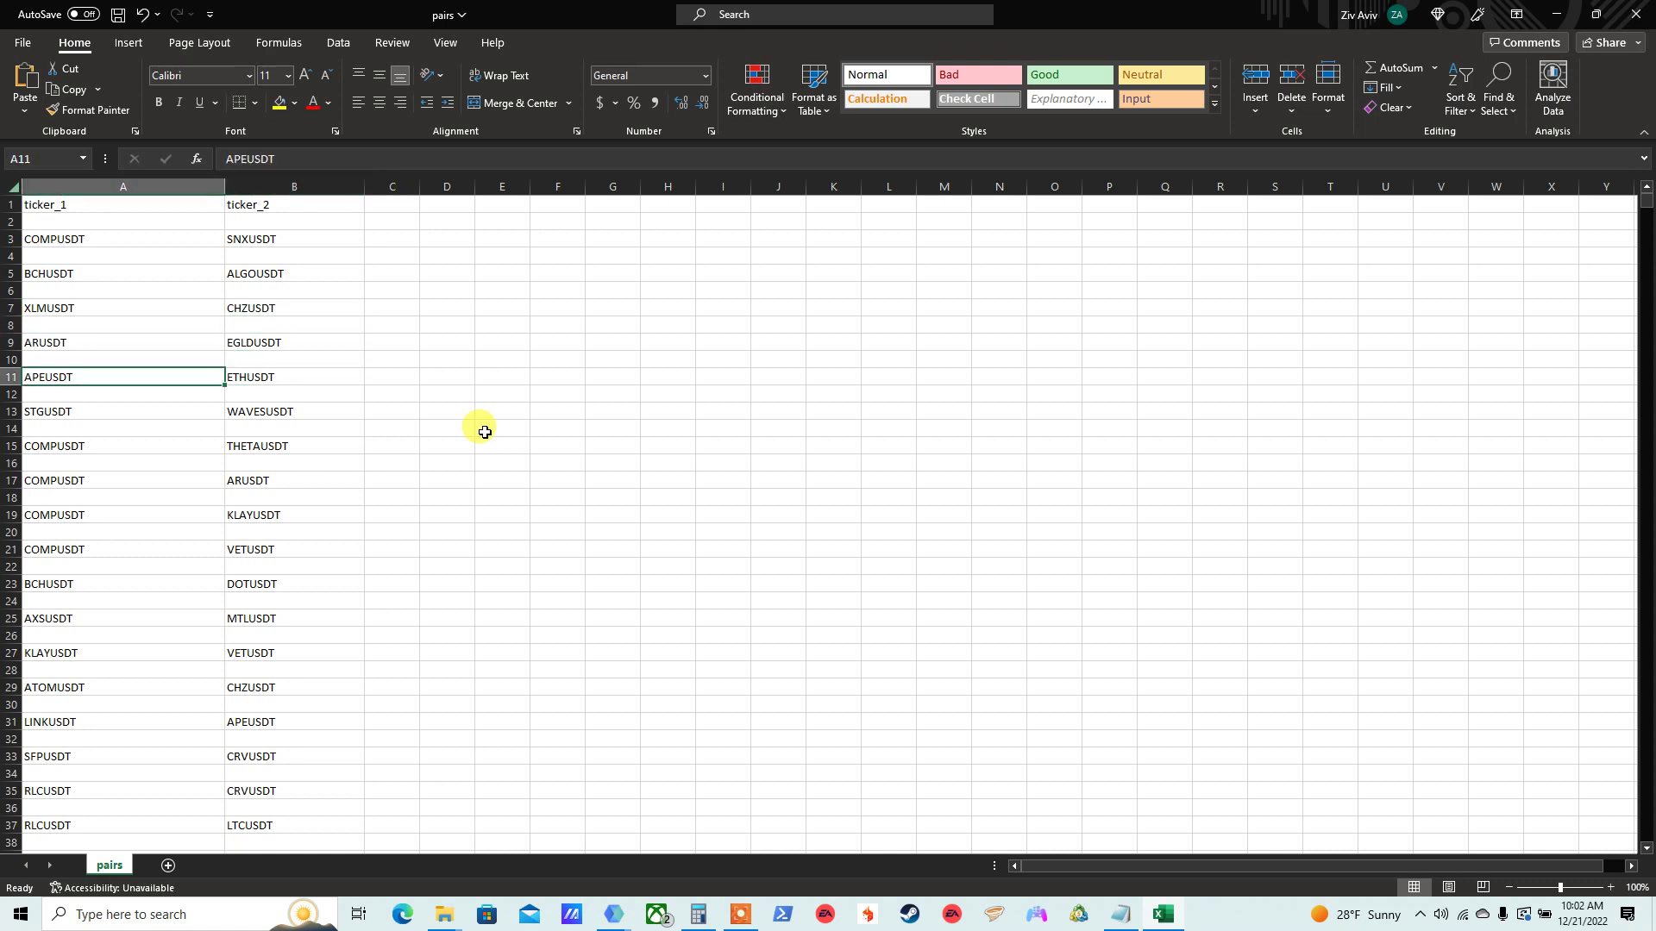
key("Tab")
key("Left")
key("Down")
key("Down")
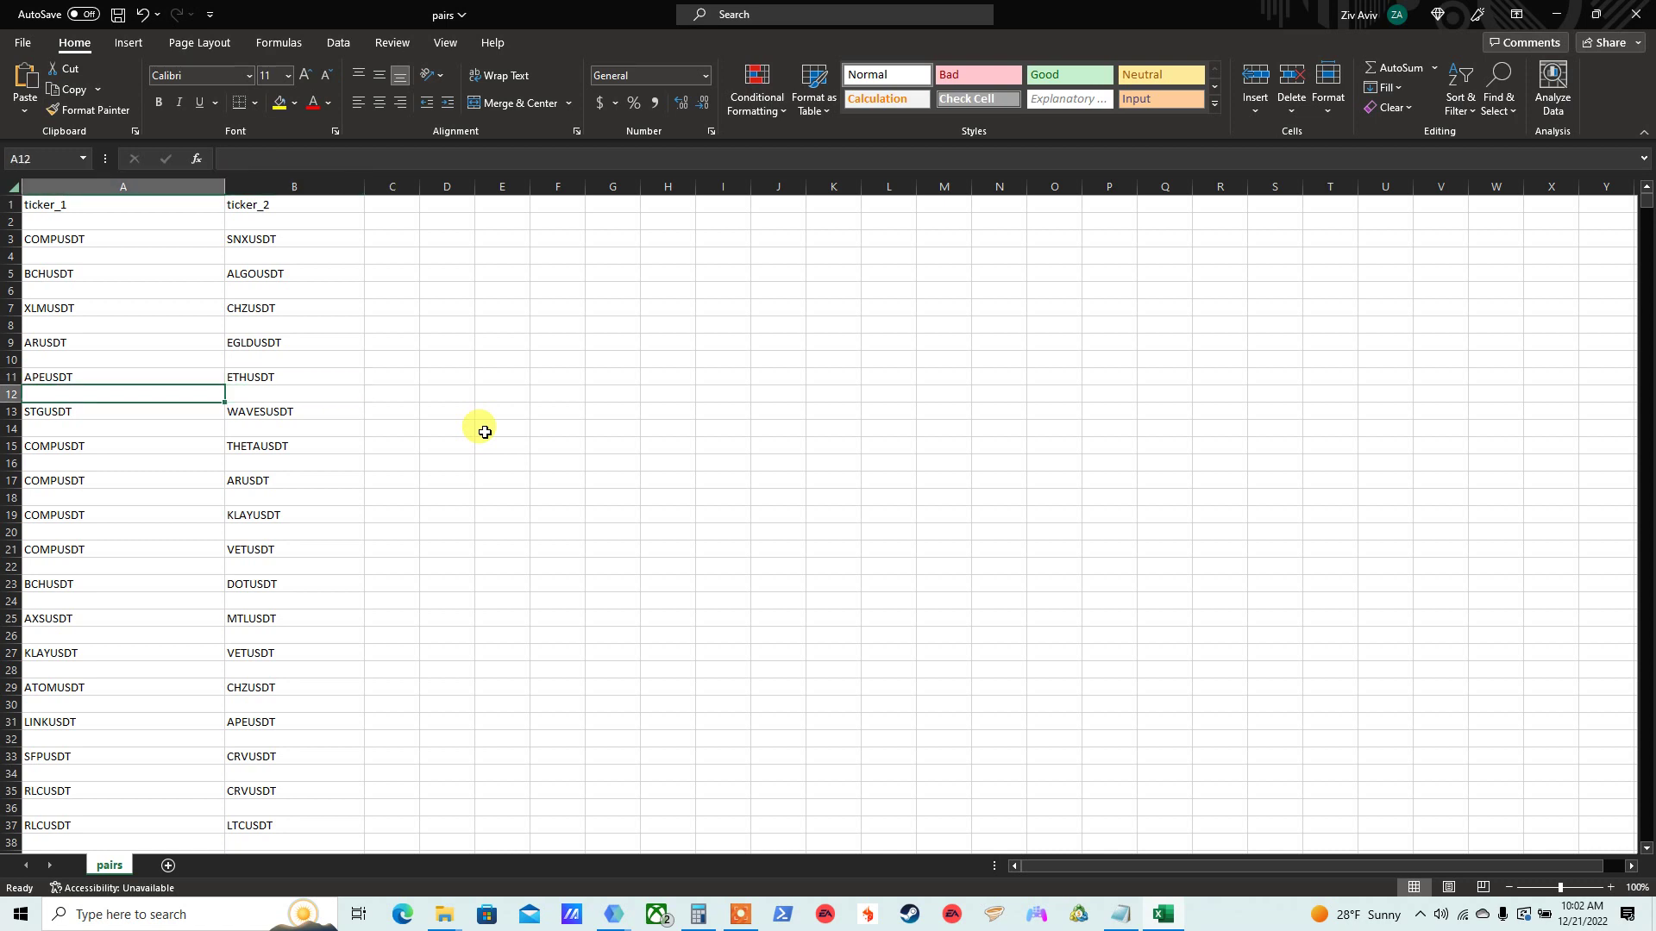
key("Tab")
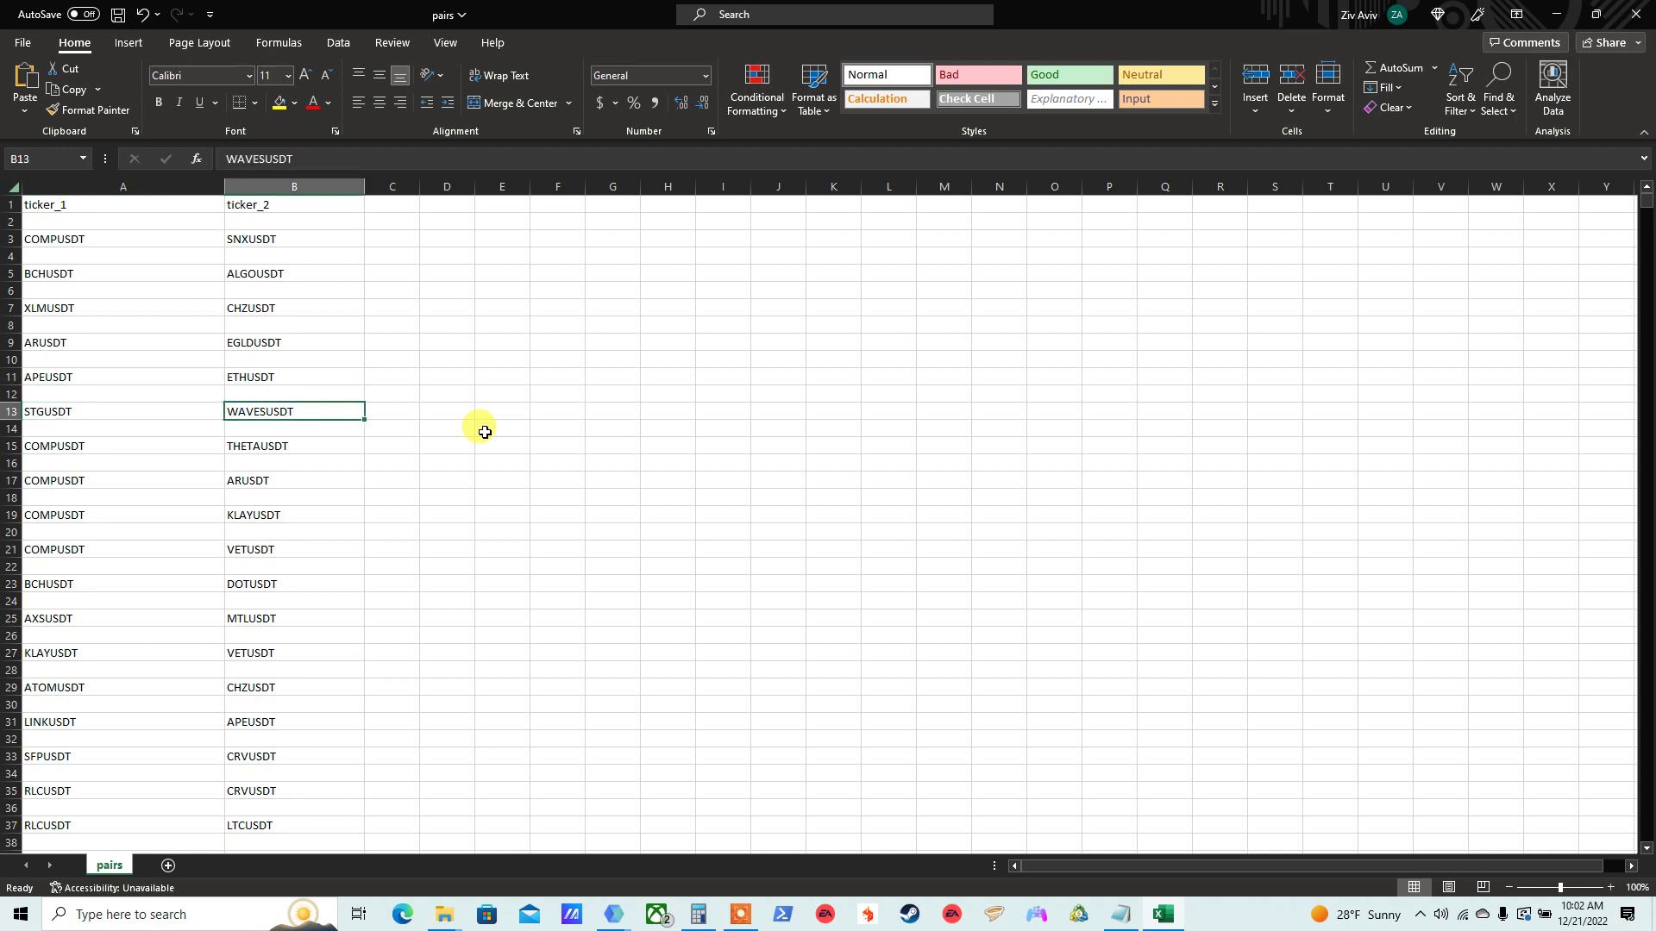
key("Down")
key("Left")
key("Down")
key("Tab")
key("Down")
key("Down")
key("Down")
key("Down")
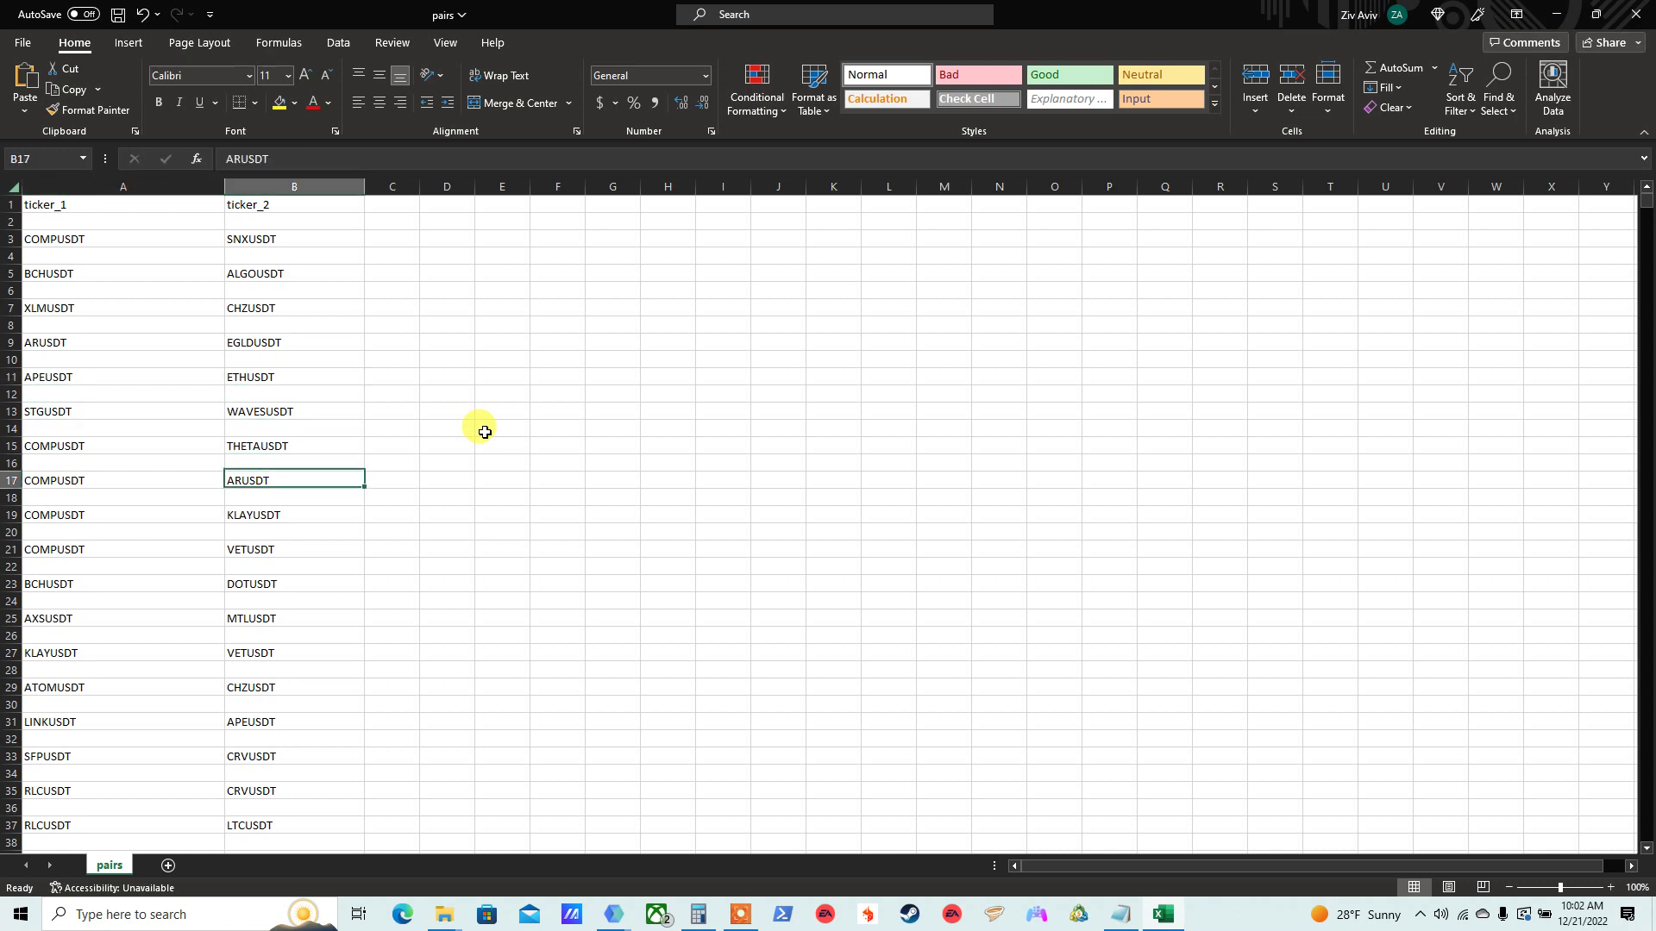
key("Left")
key("Up")
key("Up")
key("Down")
key("Down")
key("Down")
key("Down")
key("Down")
key("Down")
key("Down")
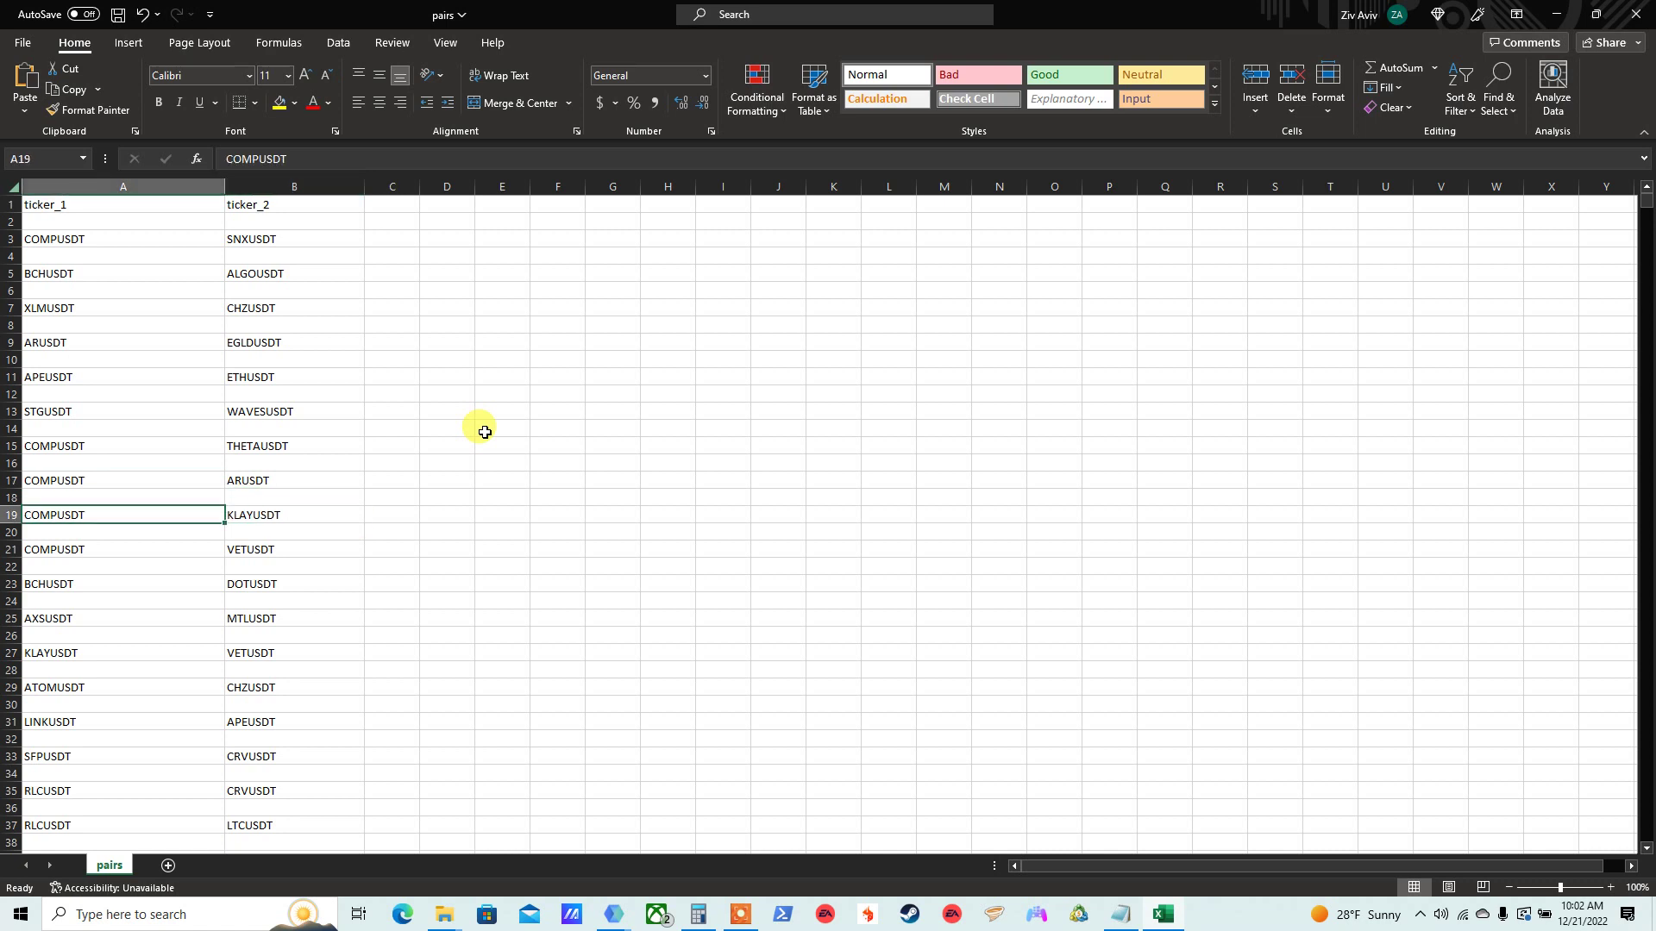
- Examine the ticker_1 and ticker_2 pairs row by row, from COMPUSDT/VETUSDT in row 21 to LINKUSDT/APEUSDT in row 31
key("Down")
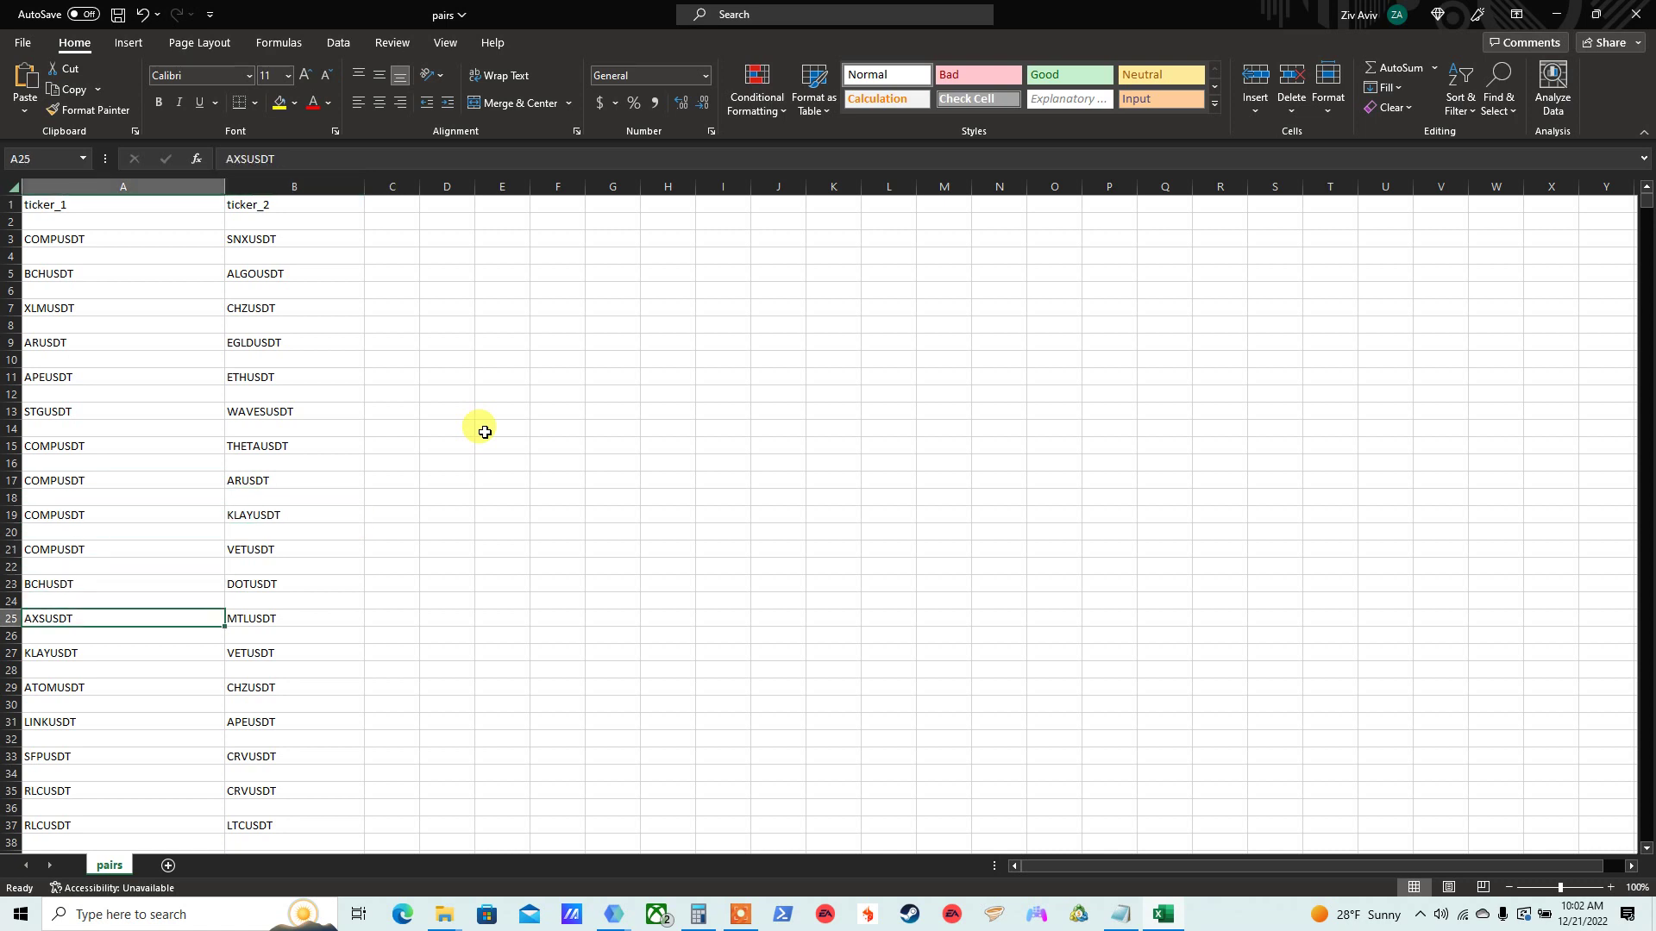
key("Right")
key("Down")
key("Down")
key("Down")
key("Left")
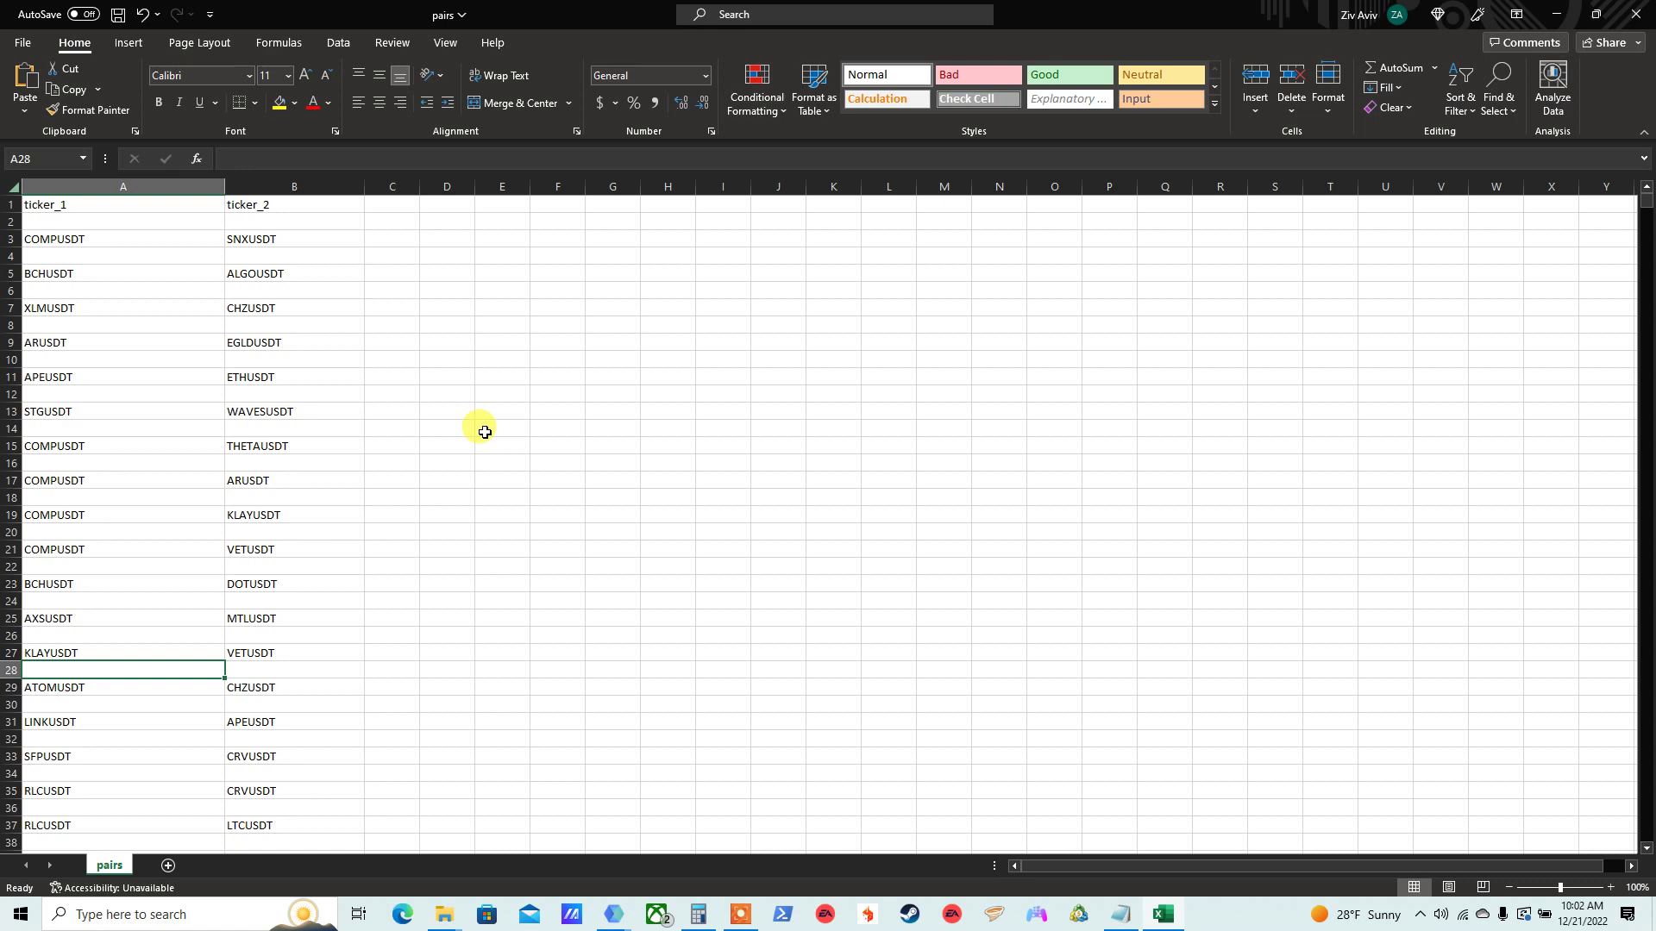
key("Down")
key("Down")
key("Down")
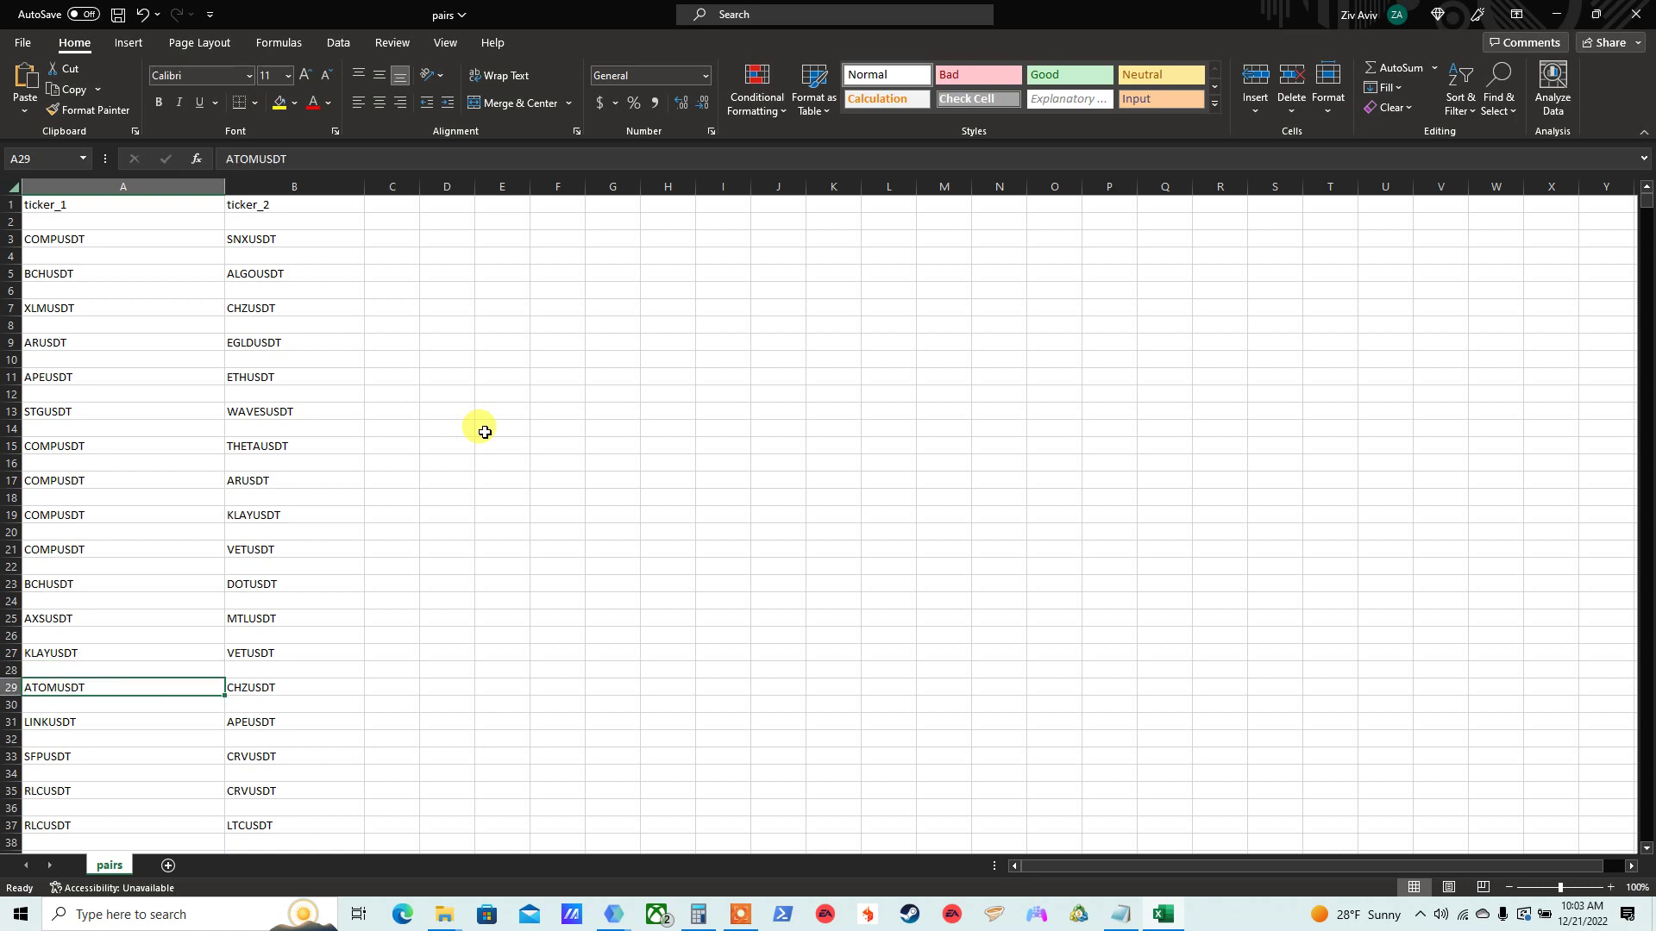
key("Right")
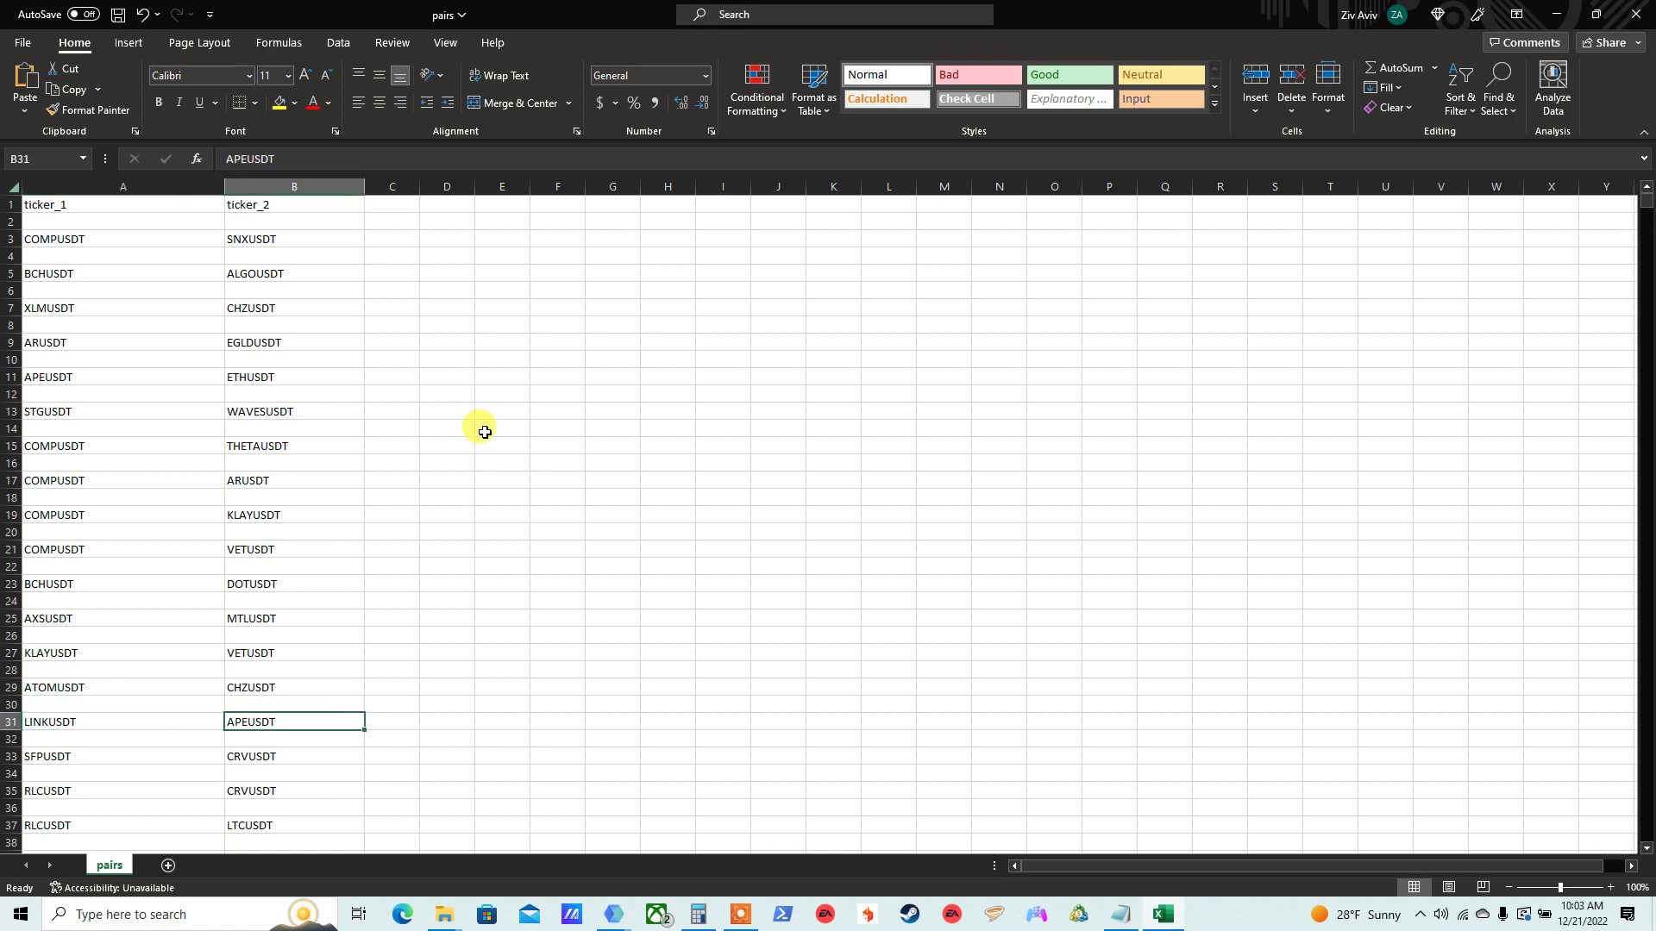
key("Left")
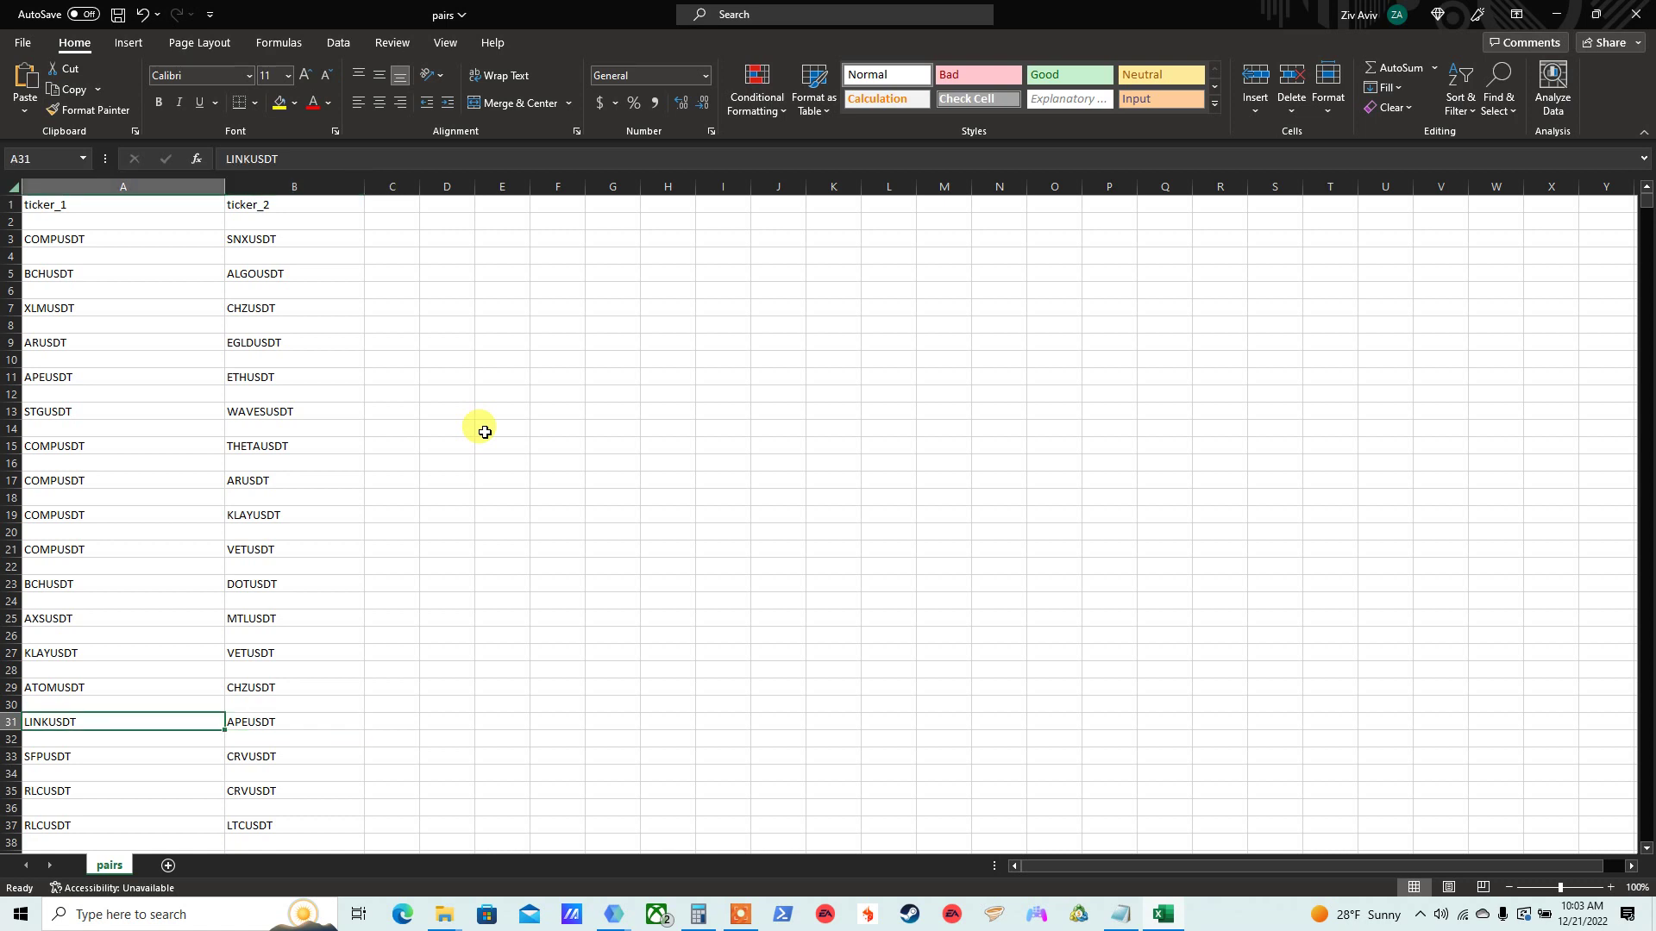
key("Down")
key("Down")
key("Up")
key("Up")
key("Up")
key("Up")
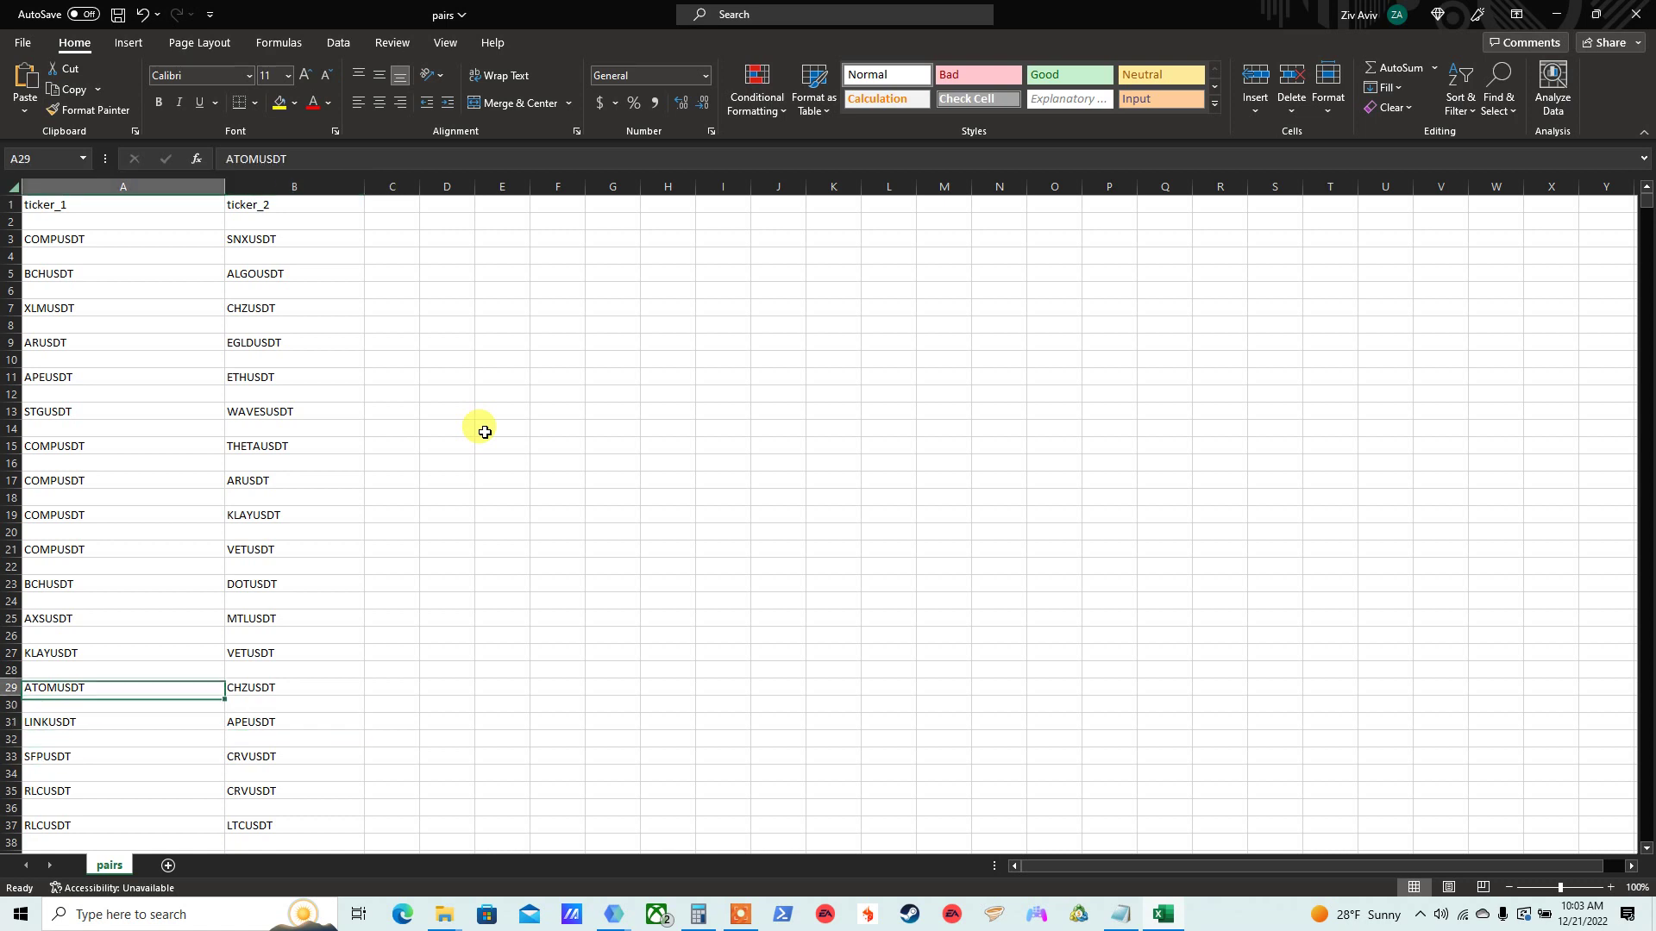
- Look through the ticker_2 column from CHZUSDT in row 29 down to XRPUSDT in row 107
key("Right")
key("Down")
key("Down")
key("Down")
key("Down")
key("Down")
key("Down")
key("Down")
key("Down")
key("Down")
key("Down")
key("Down")
key("Down")
key("Down")
key("Down")
key("Down")
key("Down")
key("Down")
key("Down")
key("Down")
key("Down")
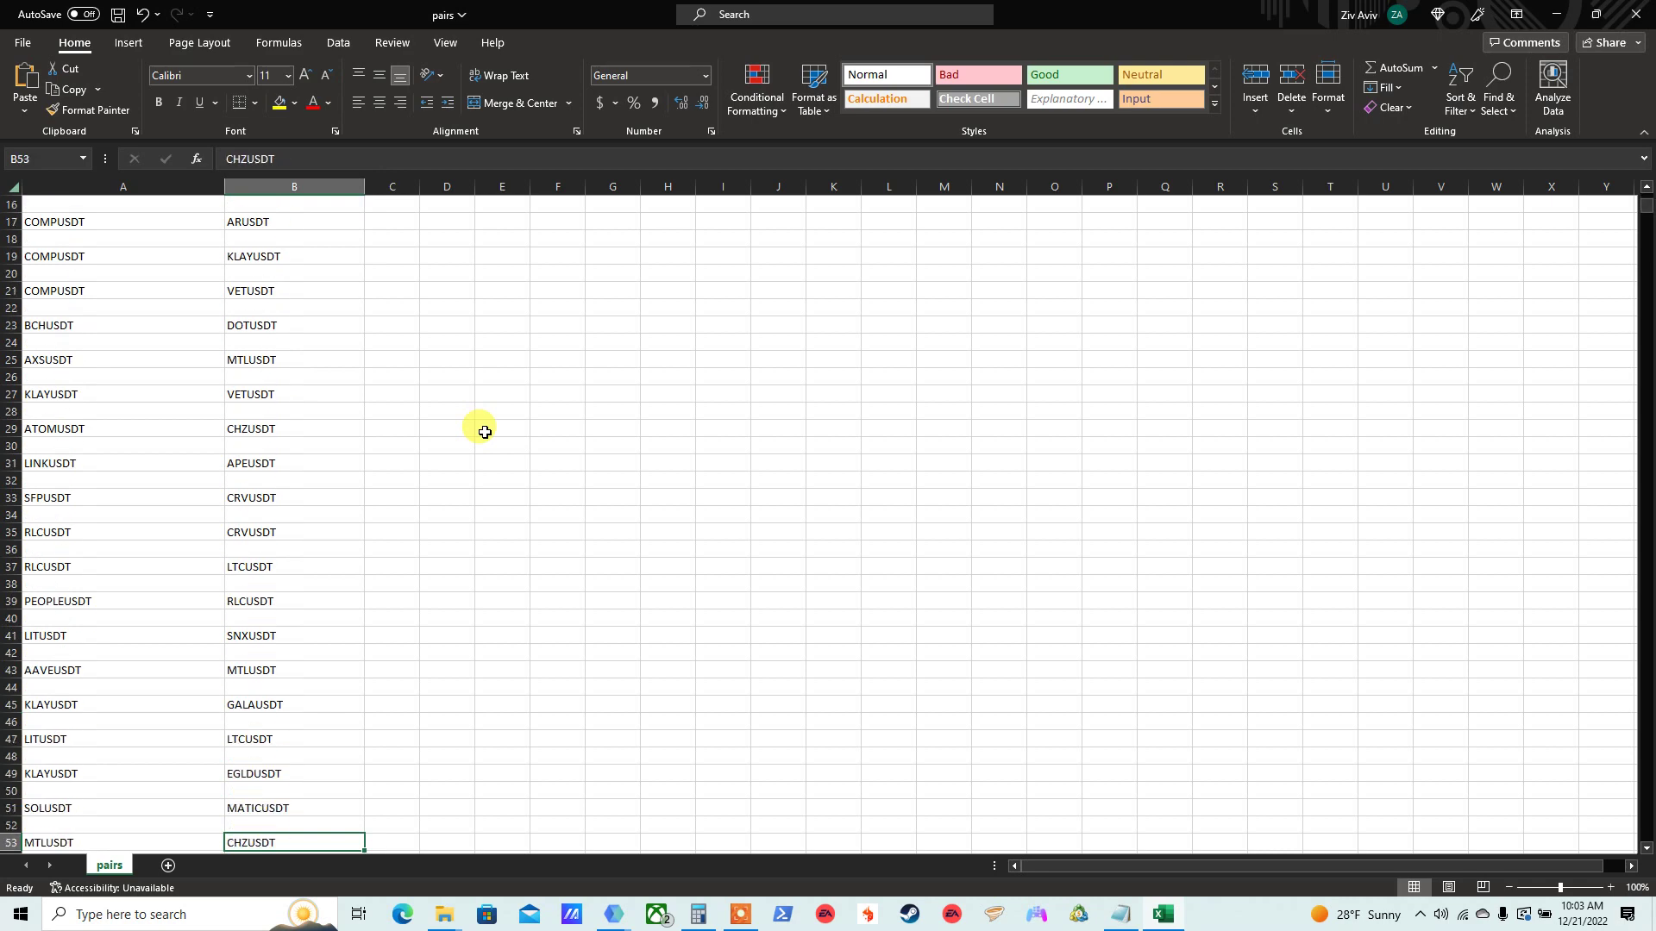
key("Down")
key("Down")
key("Down")
key("Down")
key("Down")
key("Down")
key("Down")
key("Down")
key("Down")
key("Down")
key("Down")
key("Down")
key("Down")
key("Down")
key("Down")
key("Down")
key("Down")
key("Down")
key("Down")
key("Down")
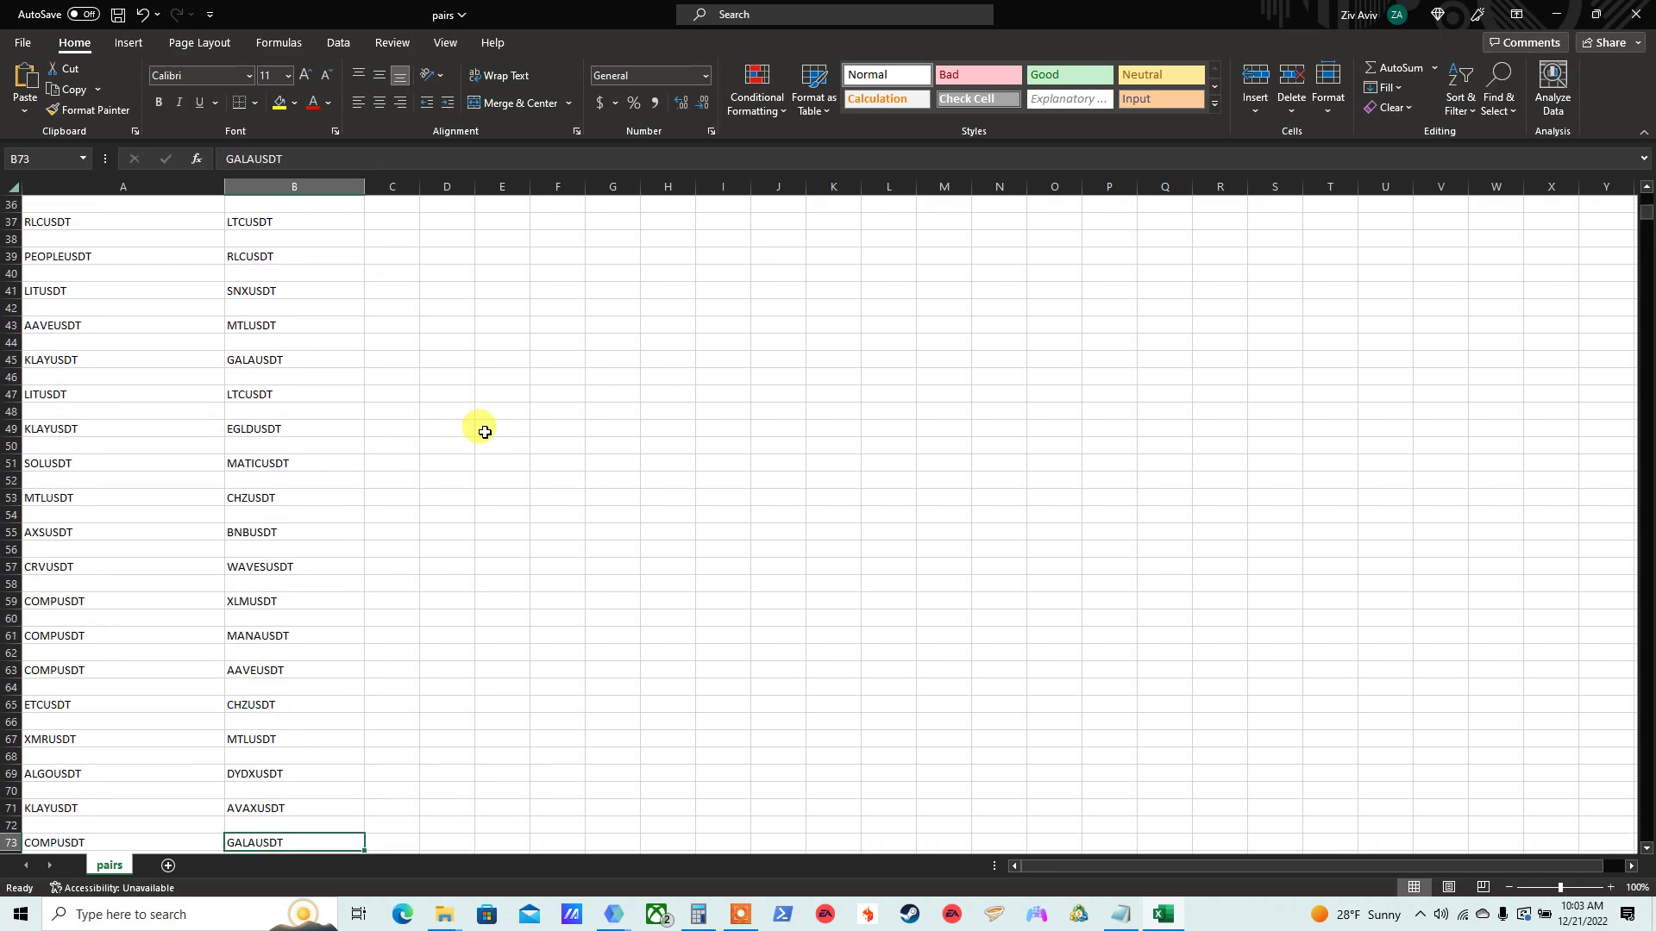
key("Down")
key("Down")
key("Down")
key("Down")
key("Down")
key("Down")
key("Down")
key("Down")
key("Down")
key("Down")
key("Down")
key("Down")
key("Down")
key("Down")
key("Down")
key("Down")
key("Down")
key("Down")
key("Down")
key("Down")
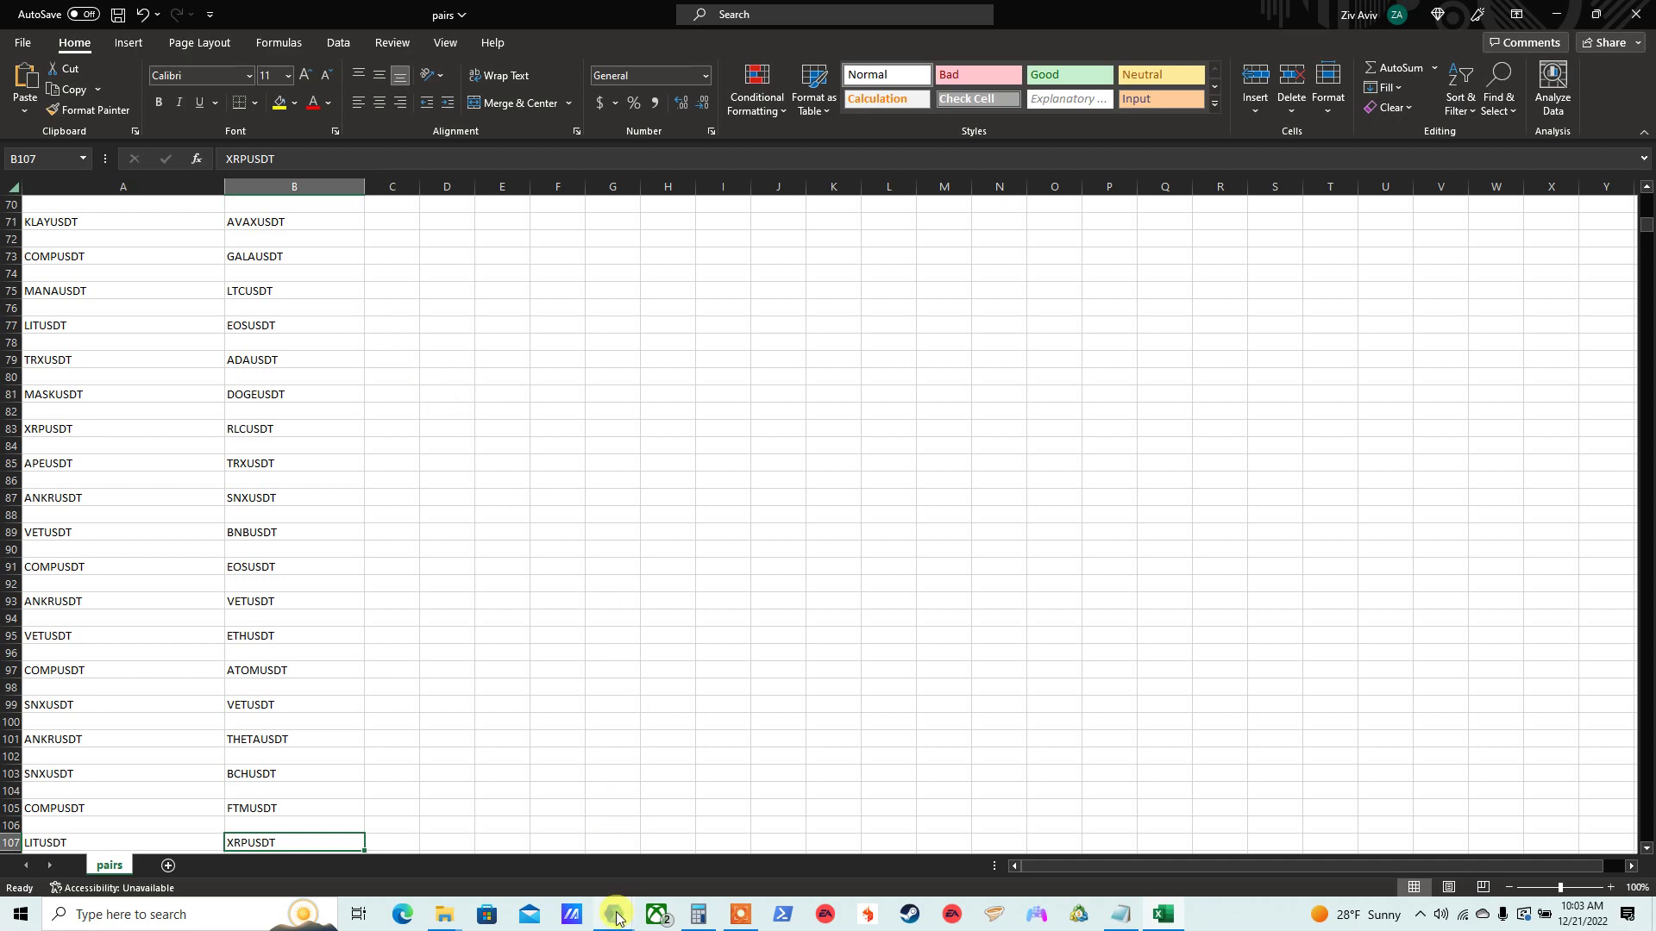
- Switch to the TradingView chart, inspect the BINANCE:BTCUSDT/BINANCE:ETHUSDT expression in the symbol search, and close the search
mouse_move(613, 914)
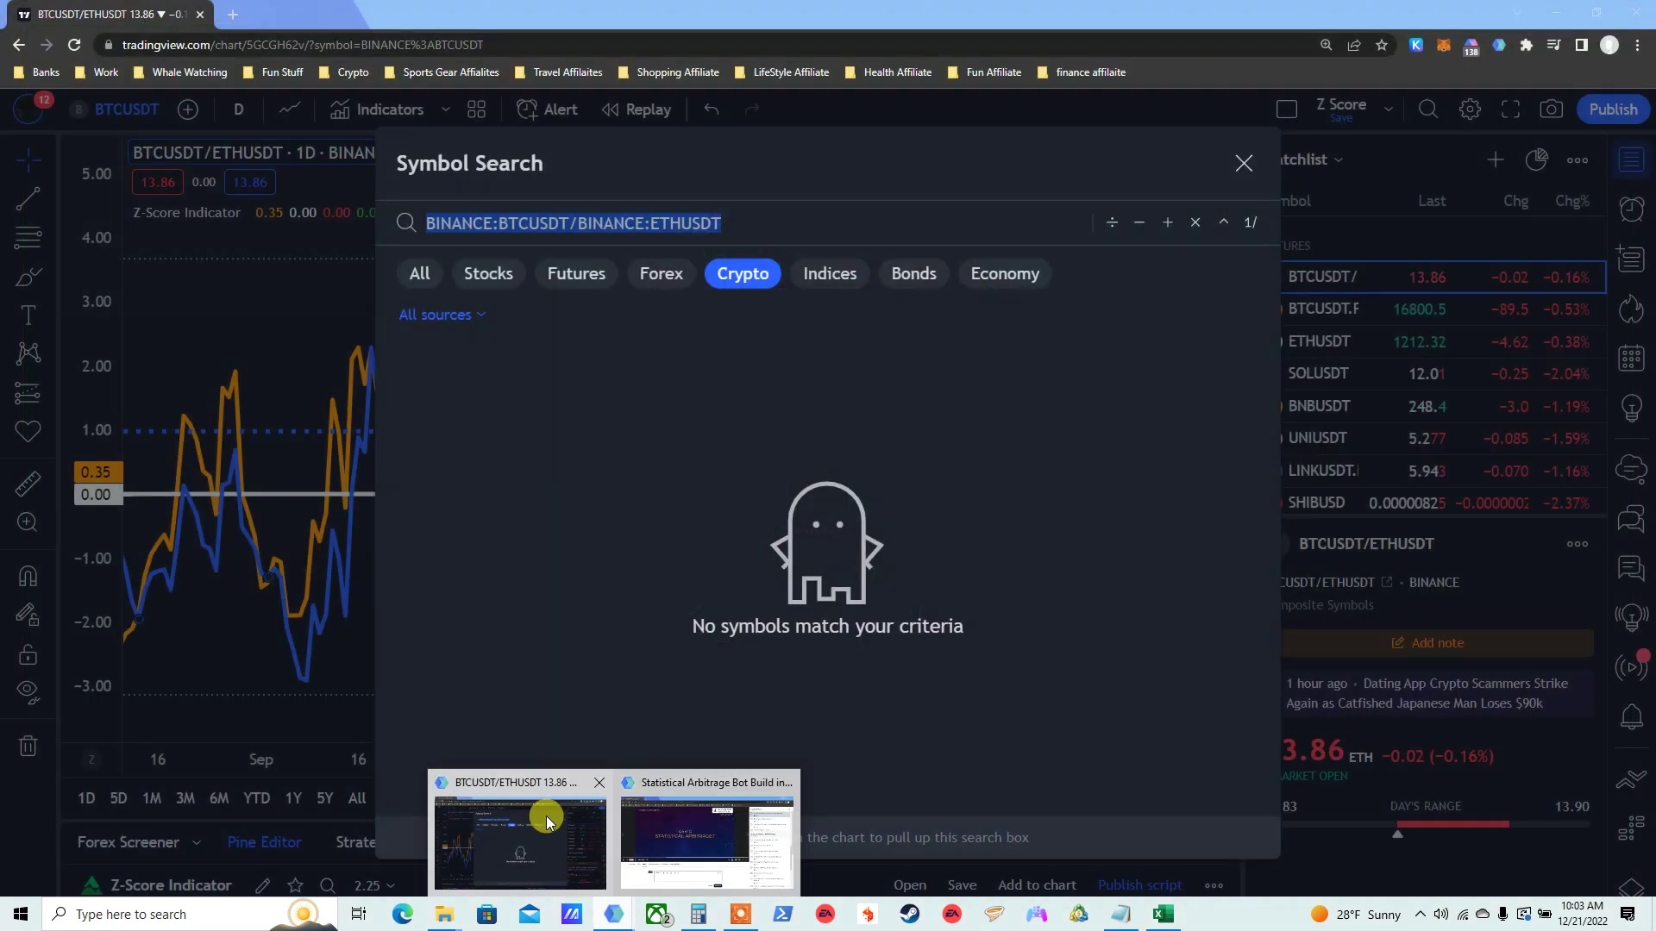
left_click(546, 821)
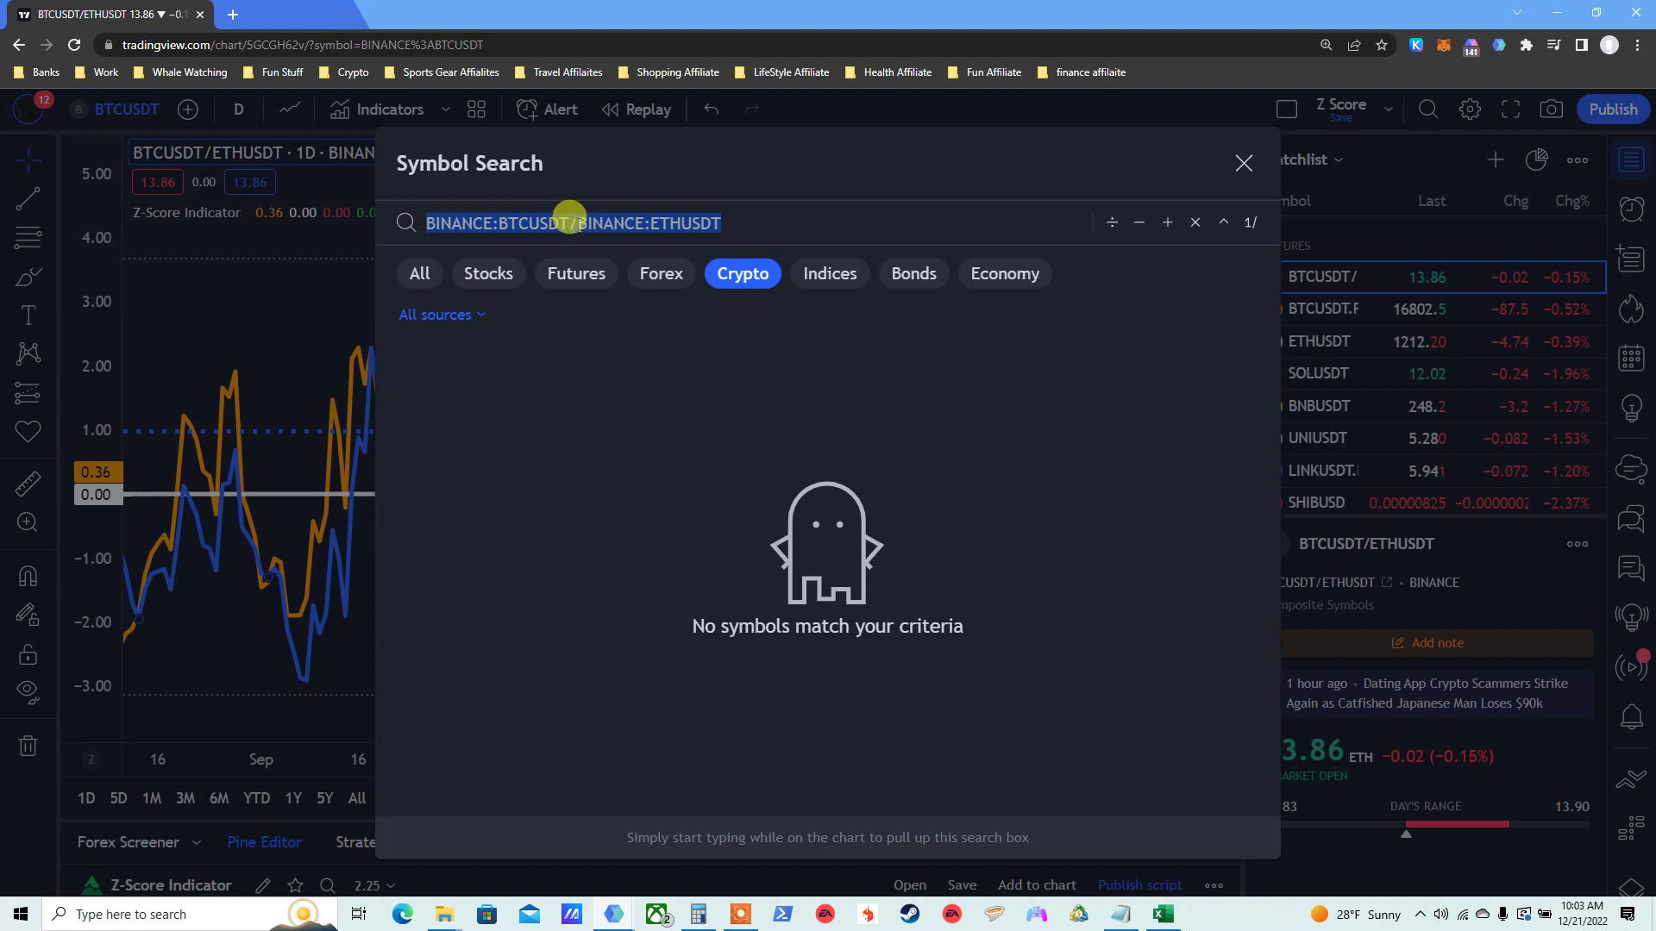
left_click(569, 217)
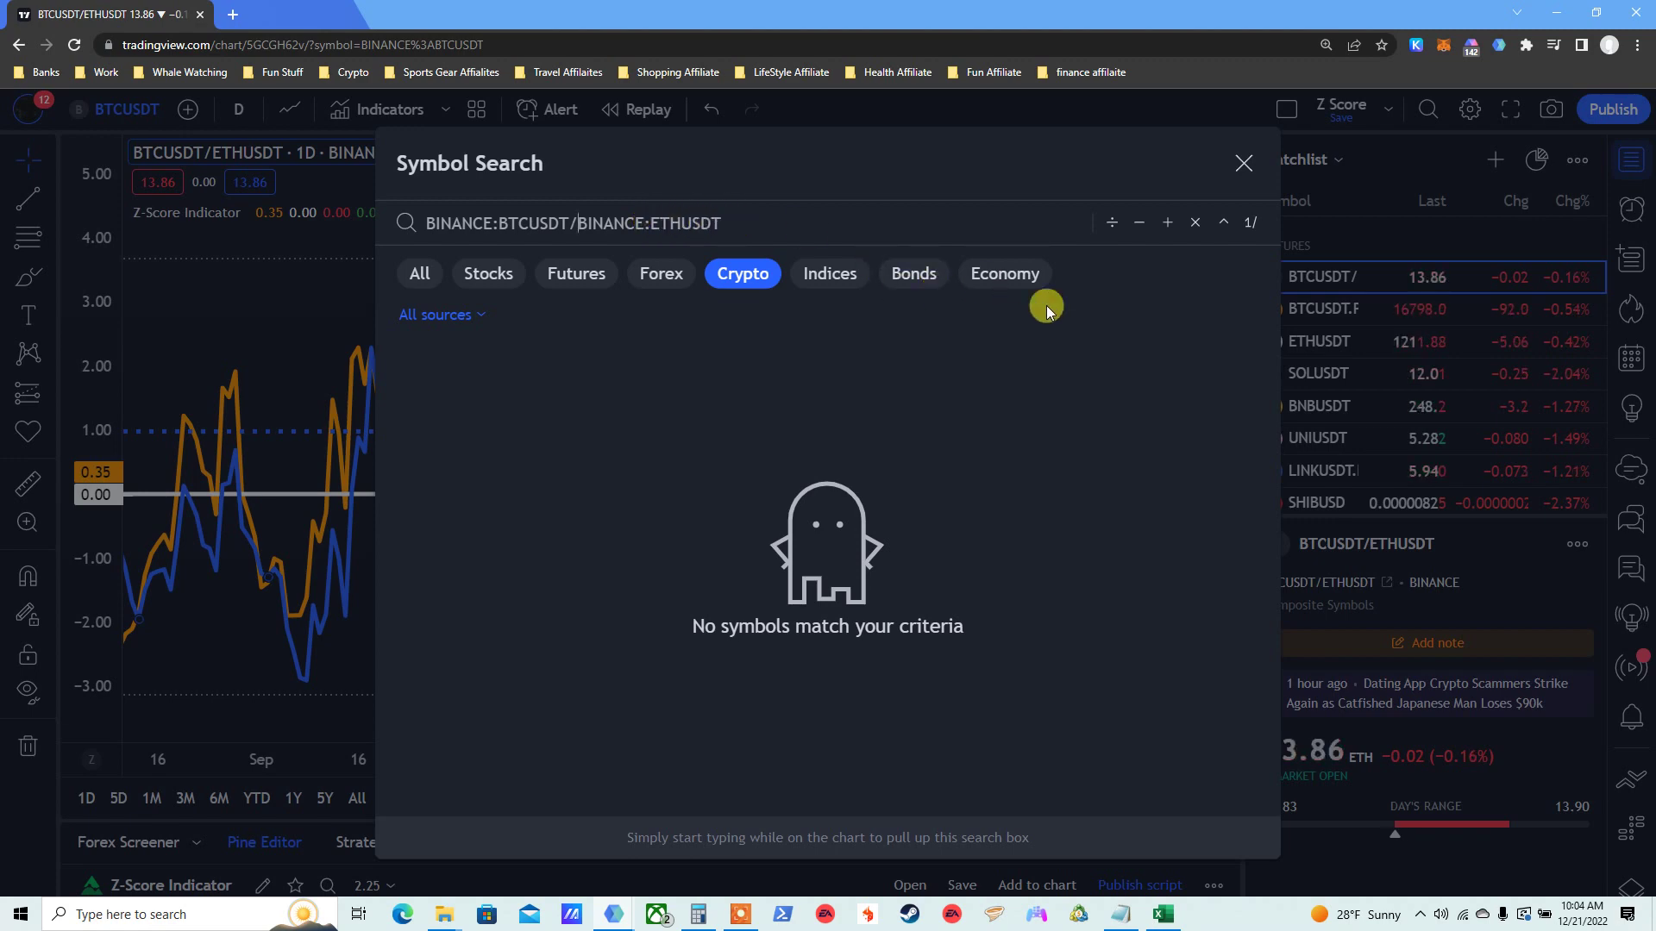
left_click(1242, 161)
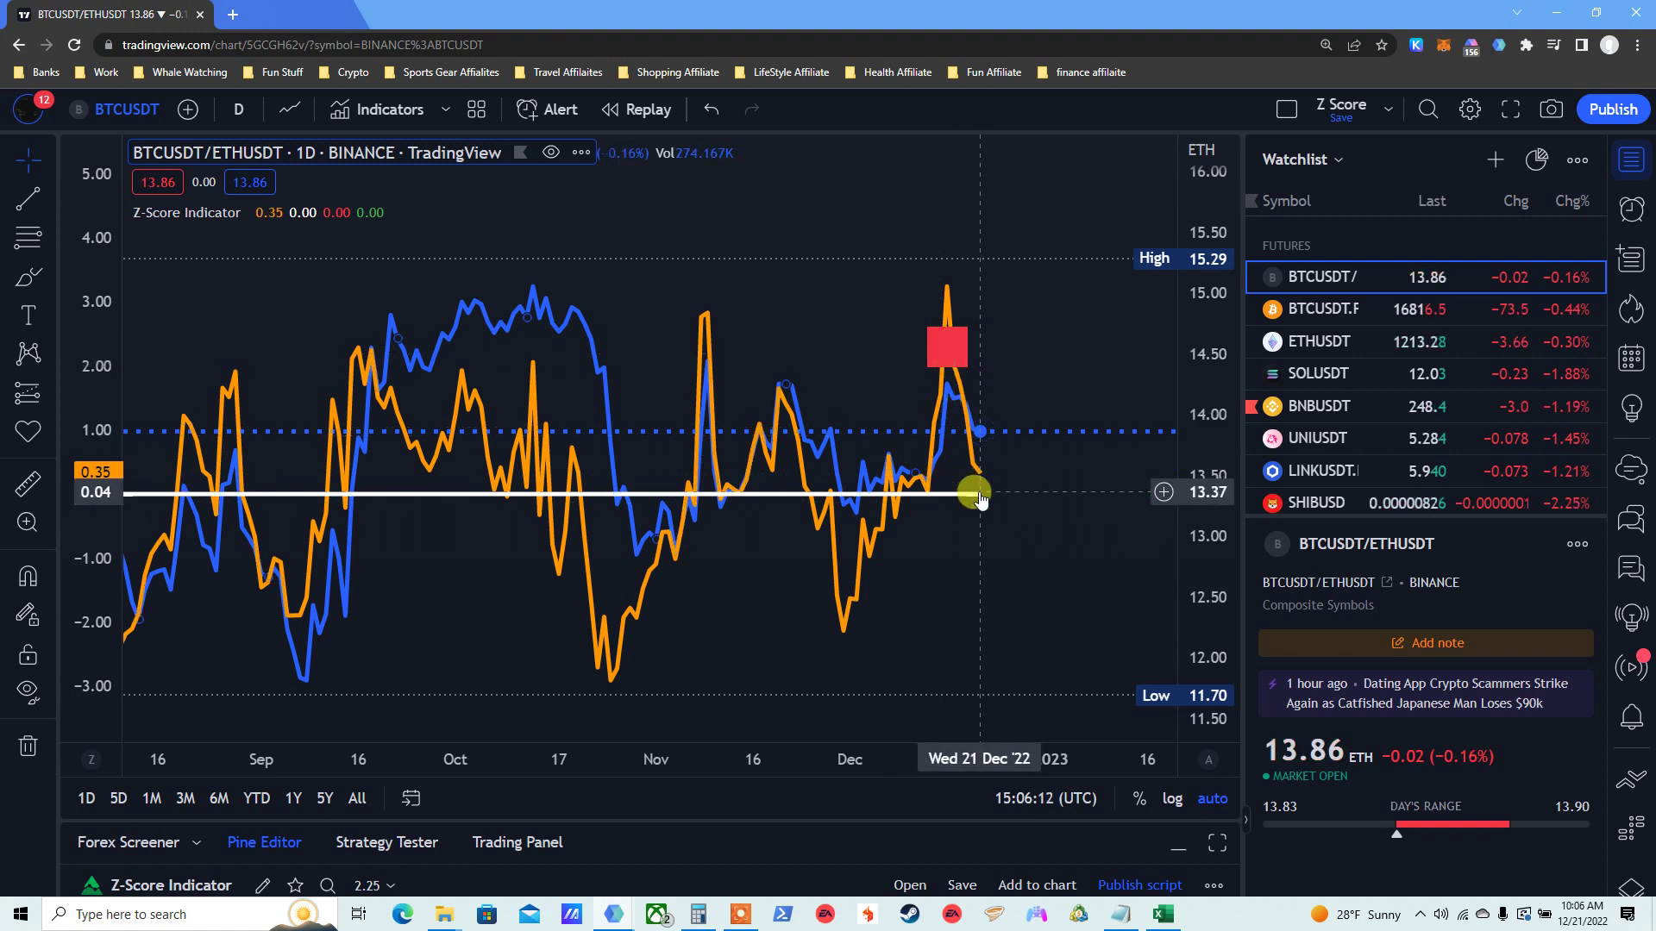
- Show the BTCUSDT.P chart from the watchlist and calculate 17105 divided by 16815 in Calculator
left_click(740, 914)
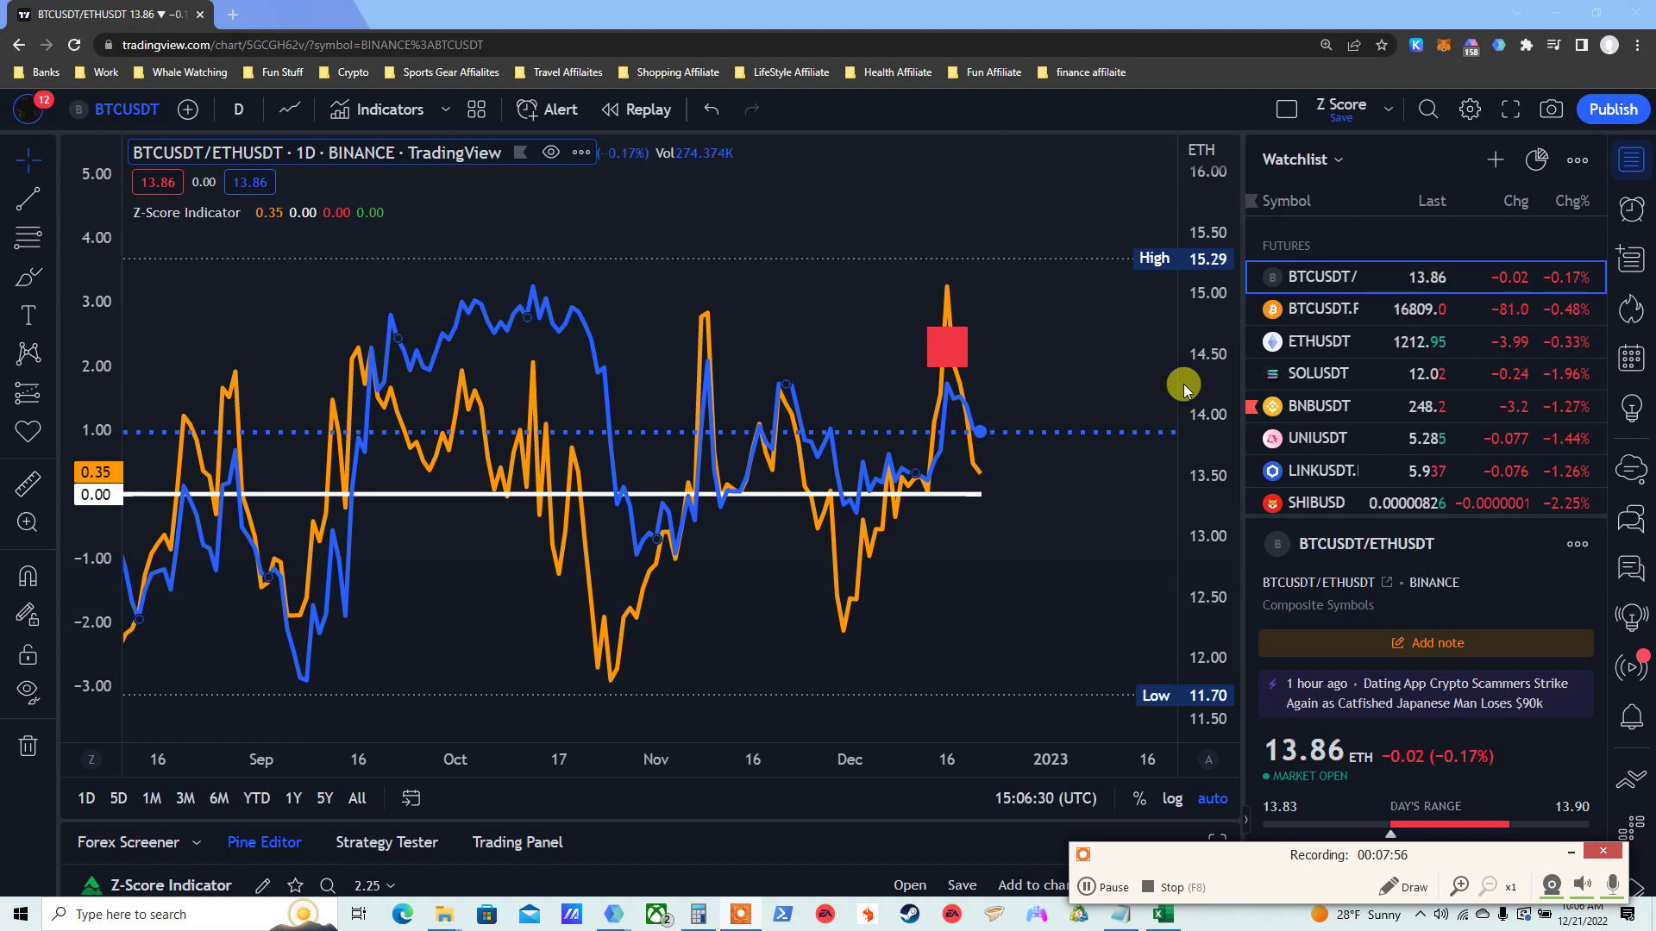
left_click(1331, 312)
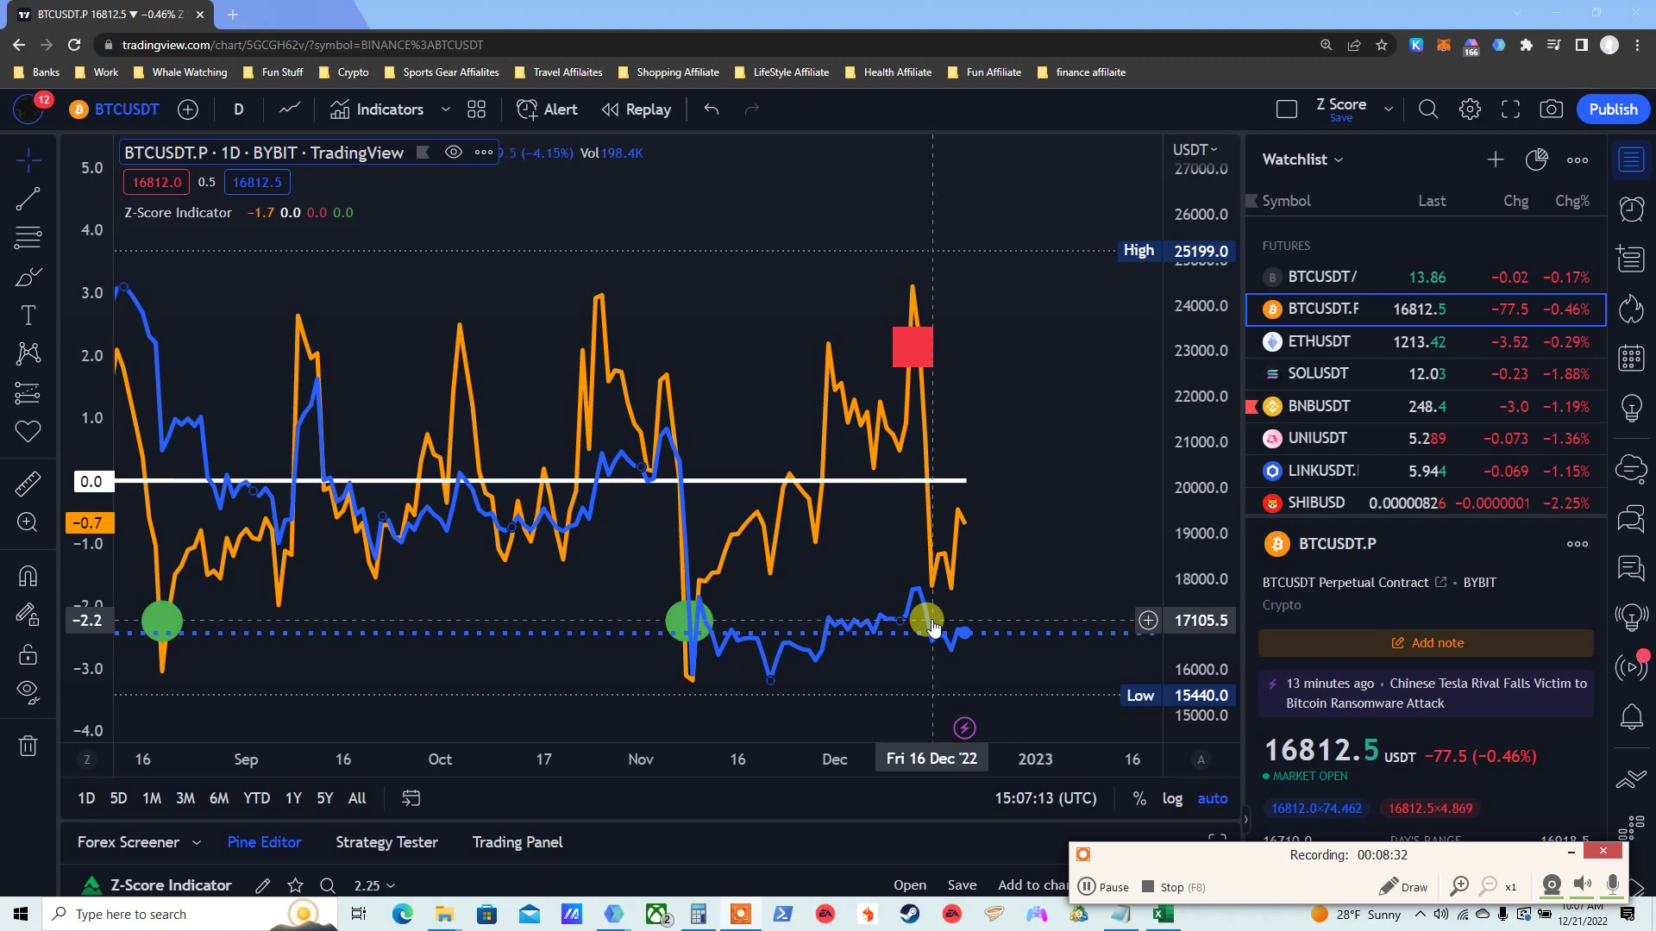
left_click(699, 913)
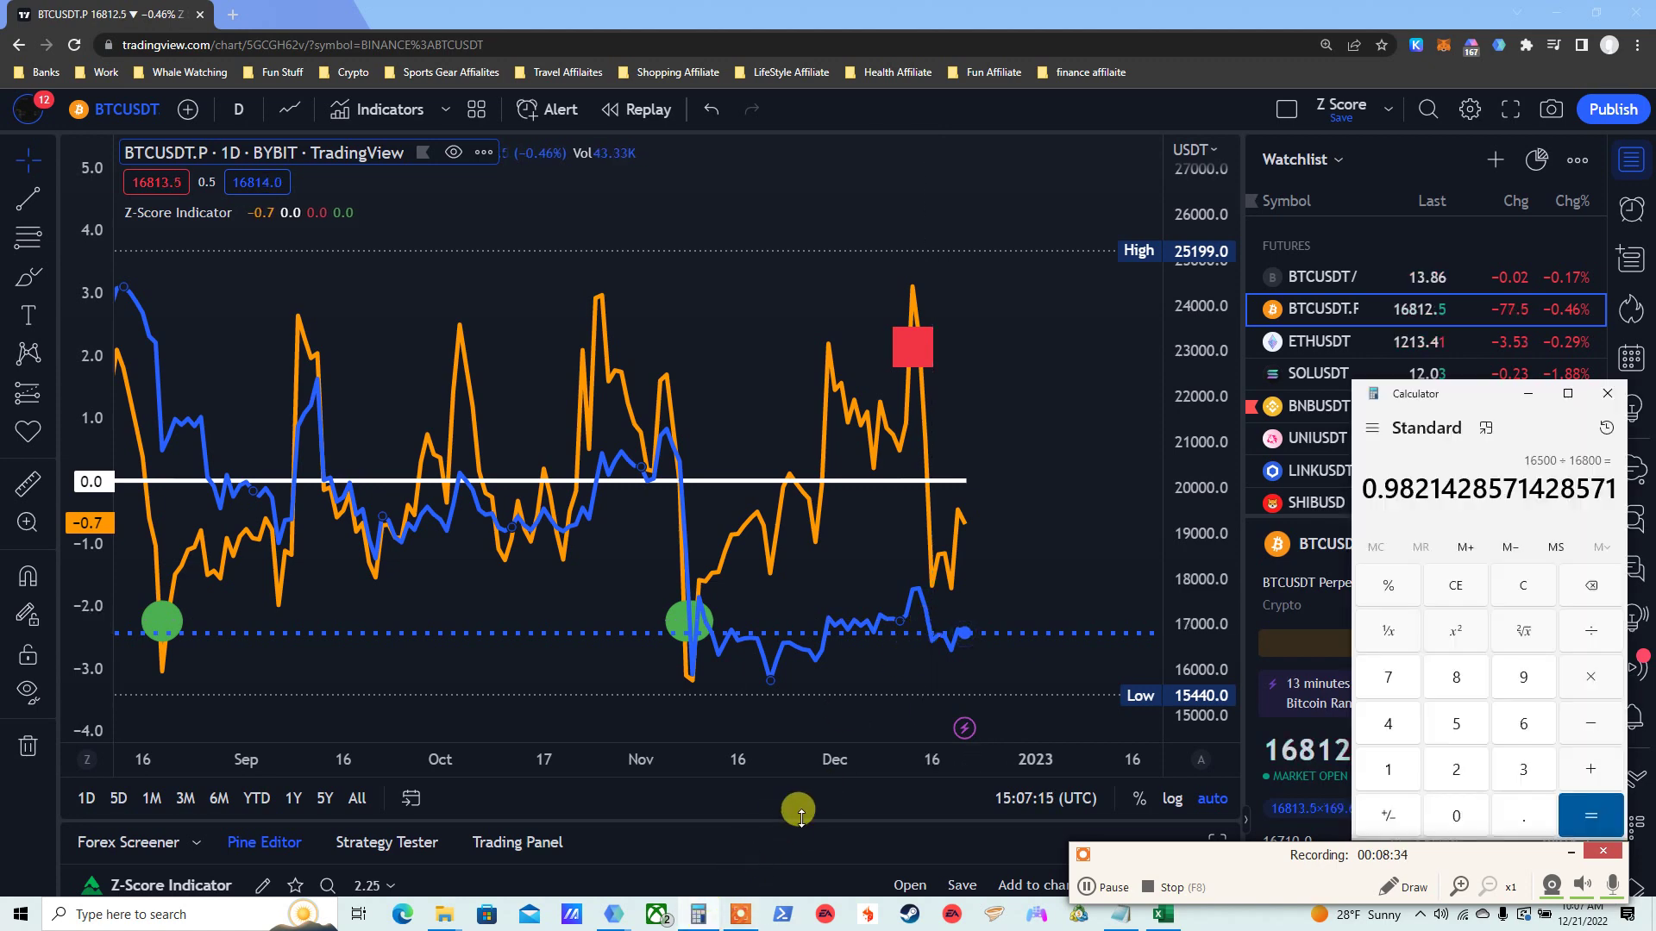
type("17105")
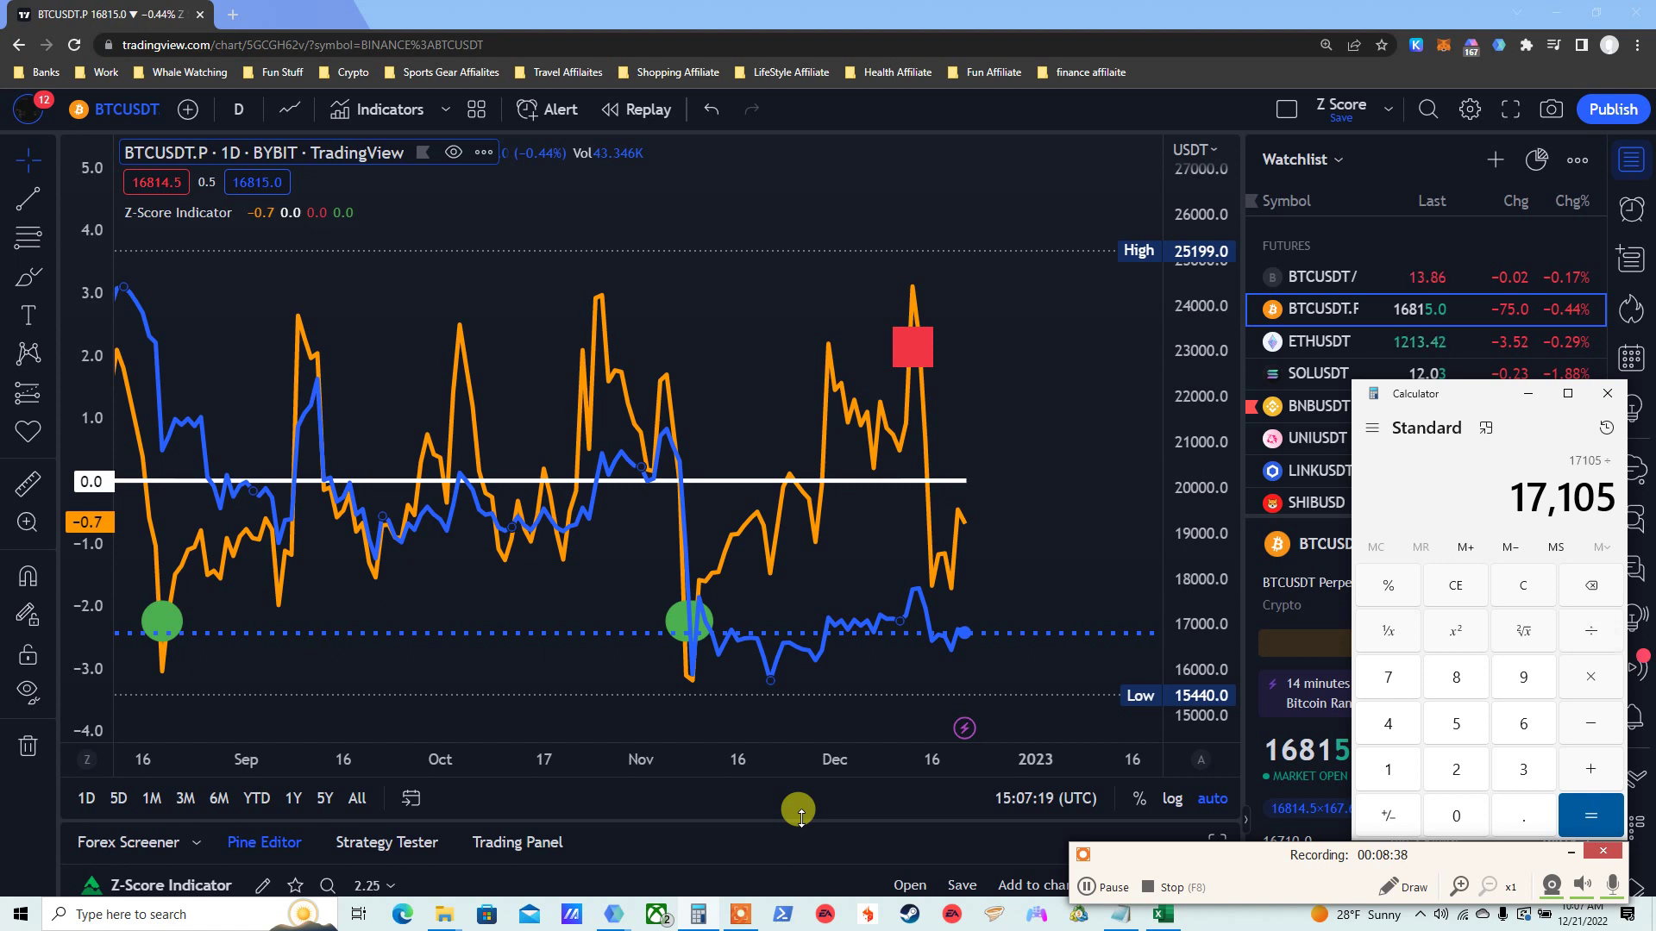
type("16815")
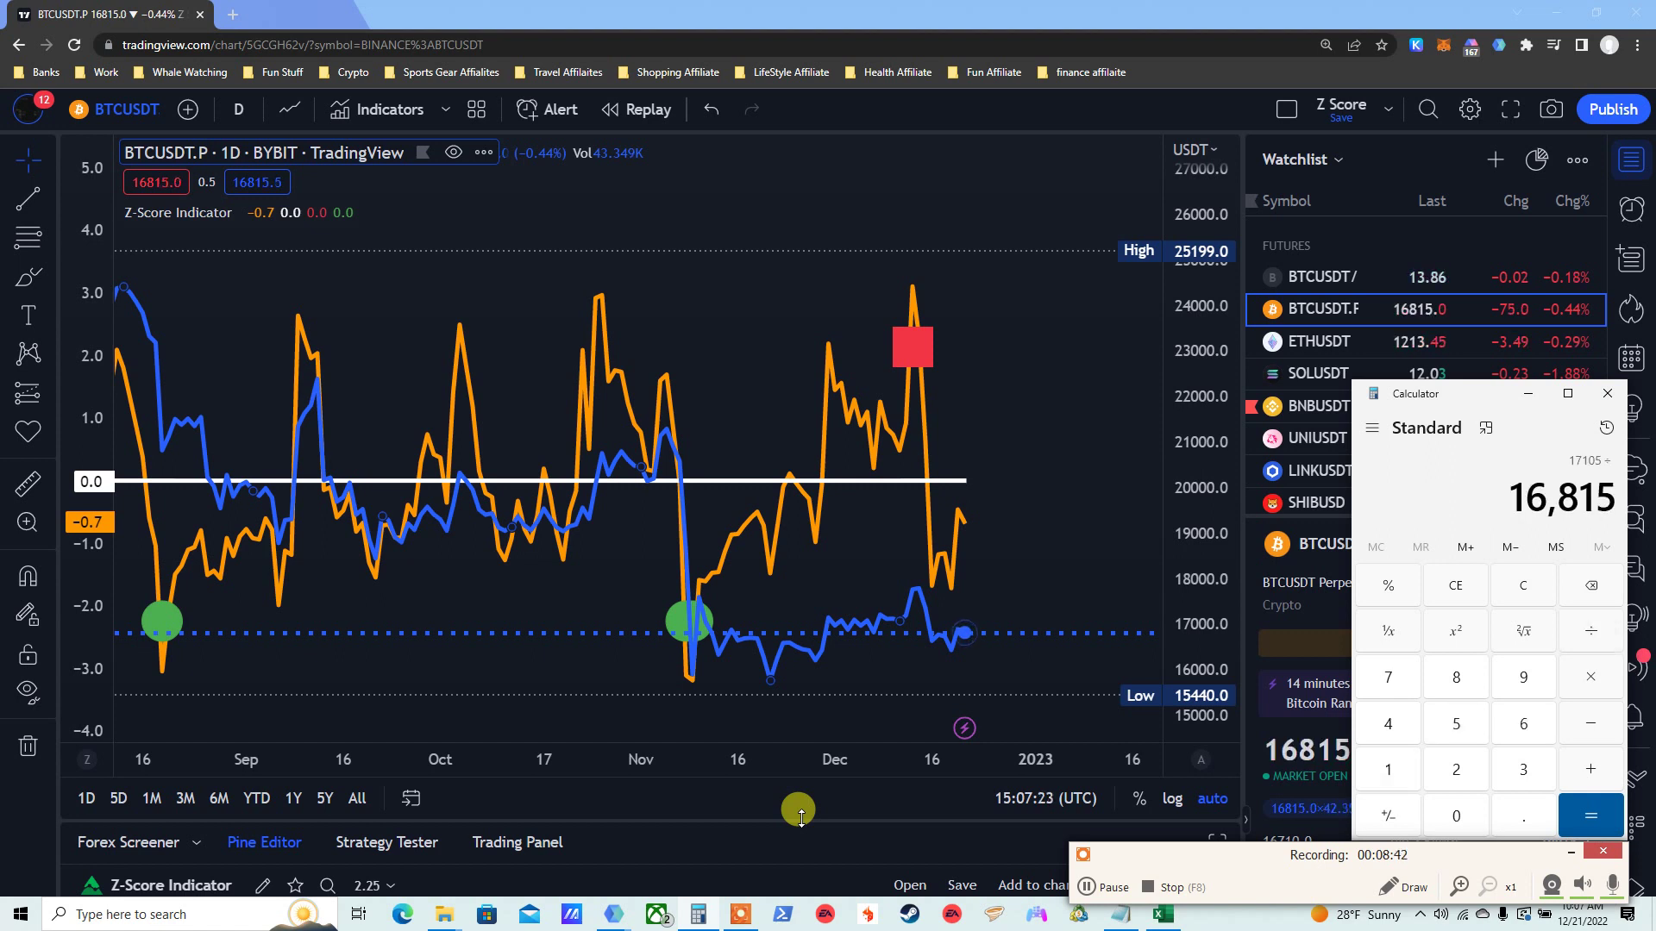
key("Return")
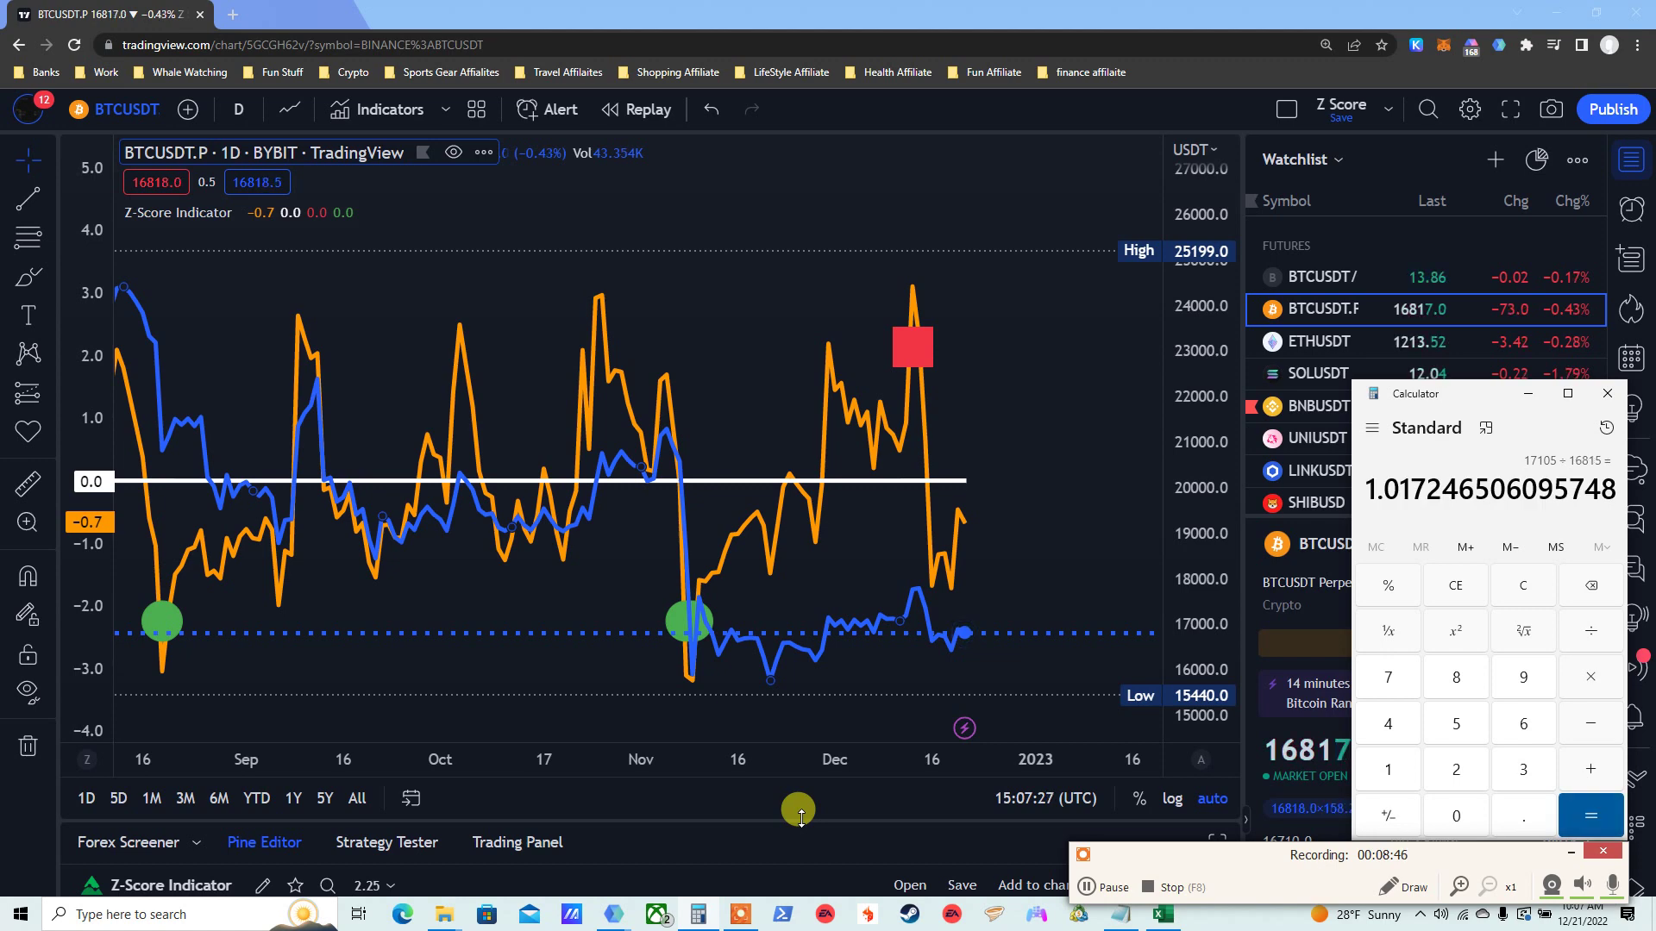
- Divide the calculated price ratio by 100, multiply it back by 100, and highlight its 017 decimals
type("/100")
key("Return")
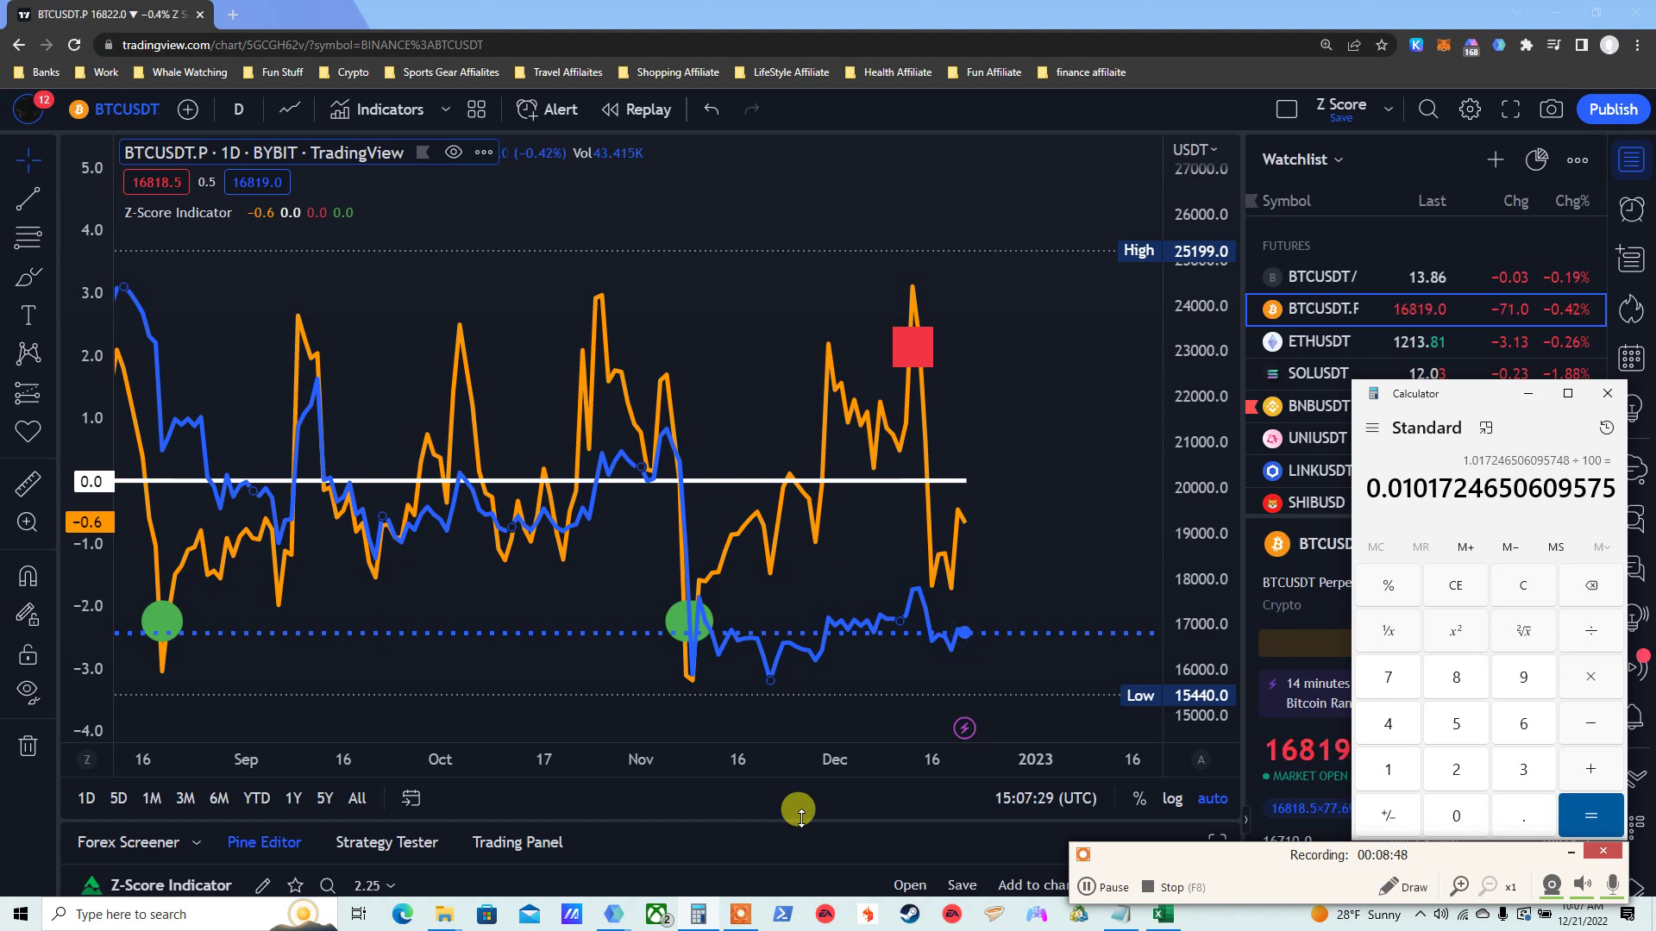
type("*100")
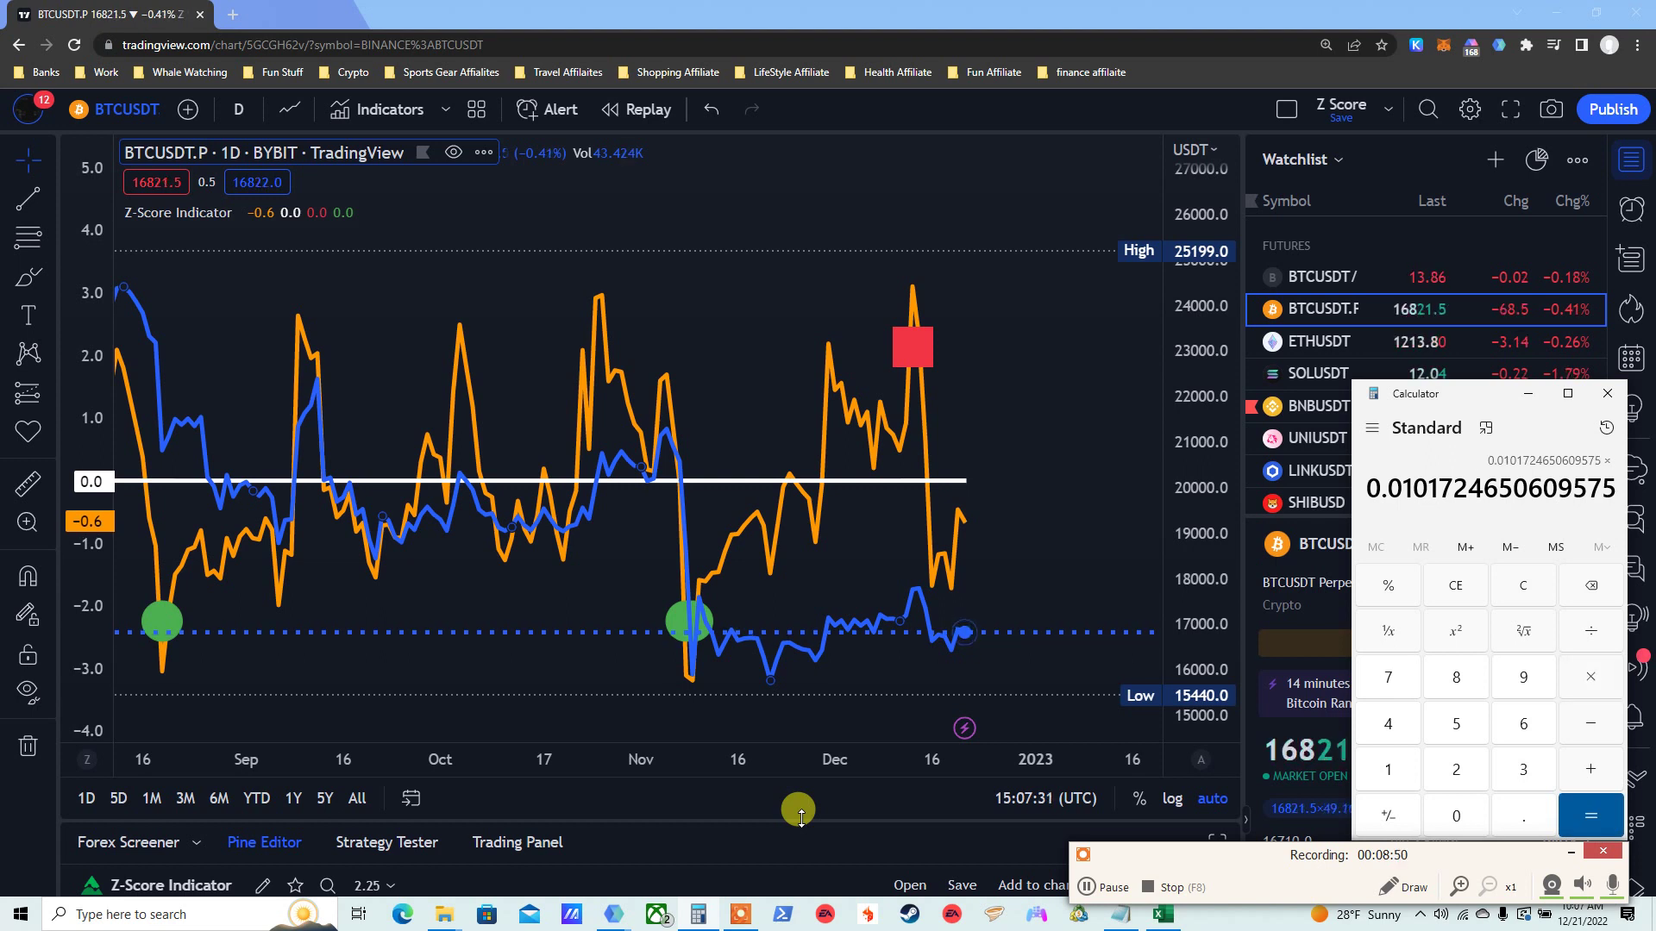
key("Return")
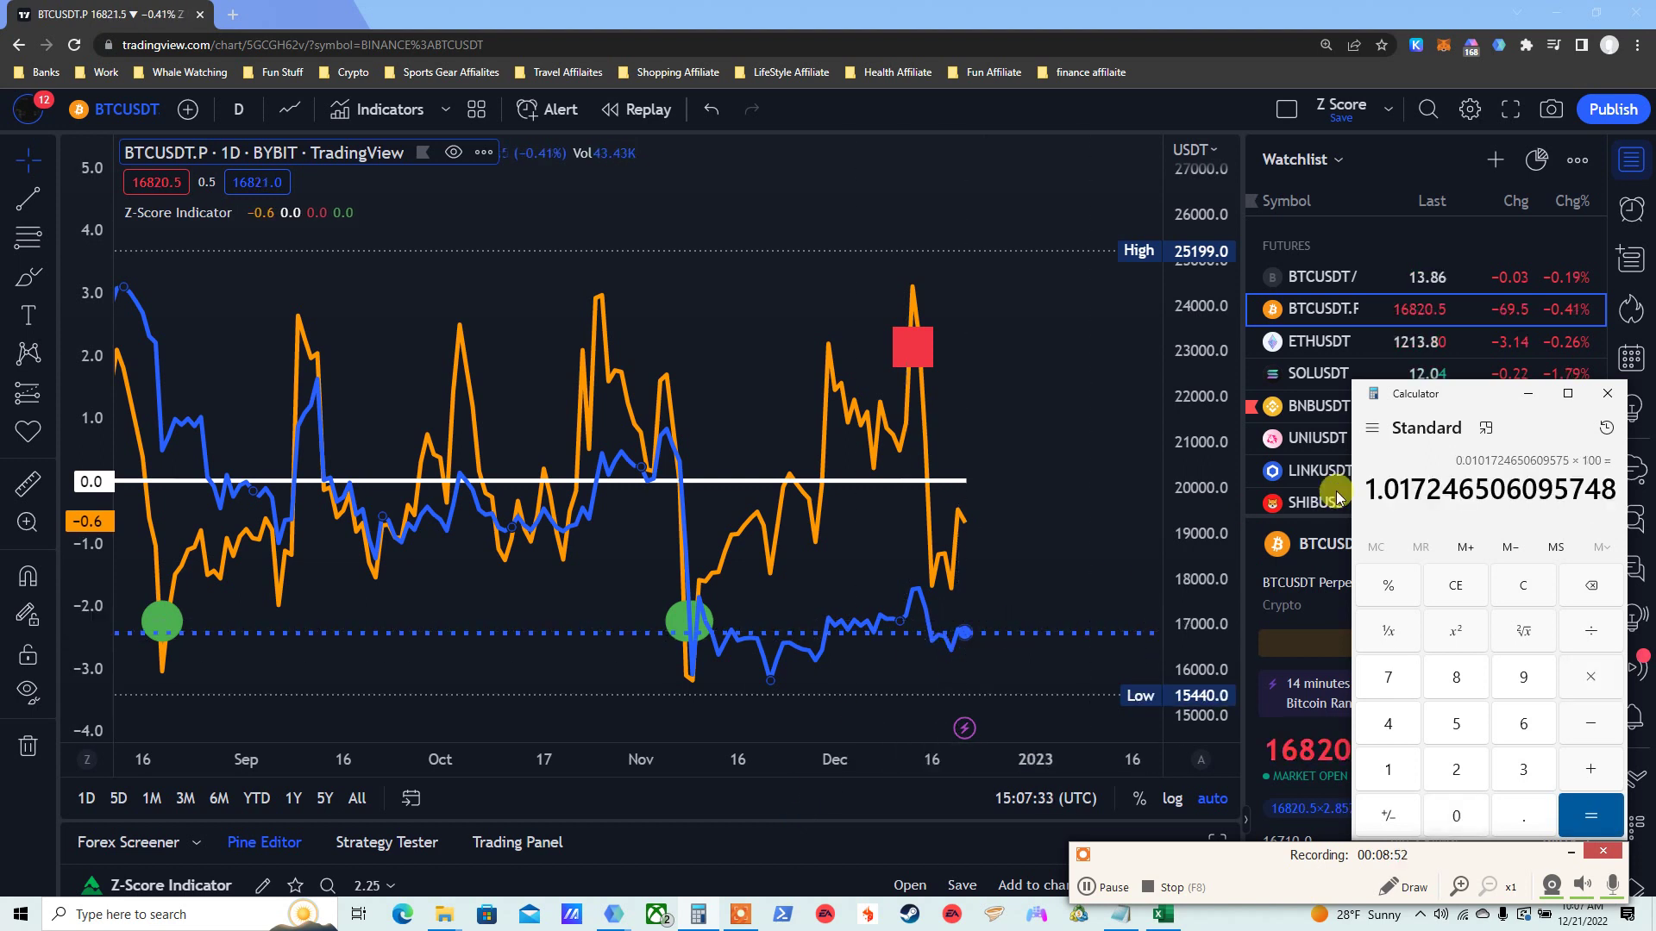
left_click_drag(1383, 489, 1417, 477)
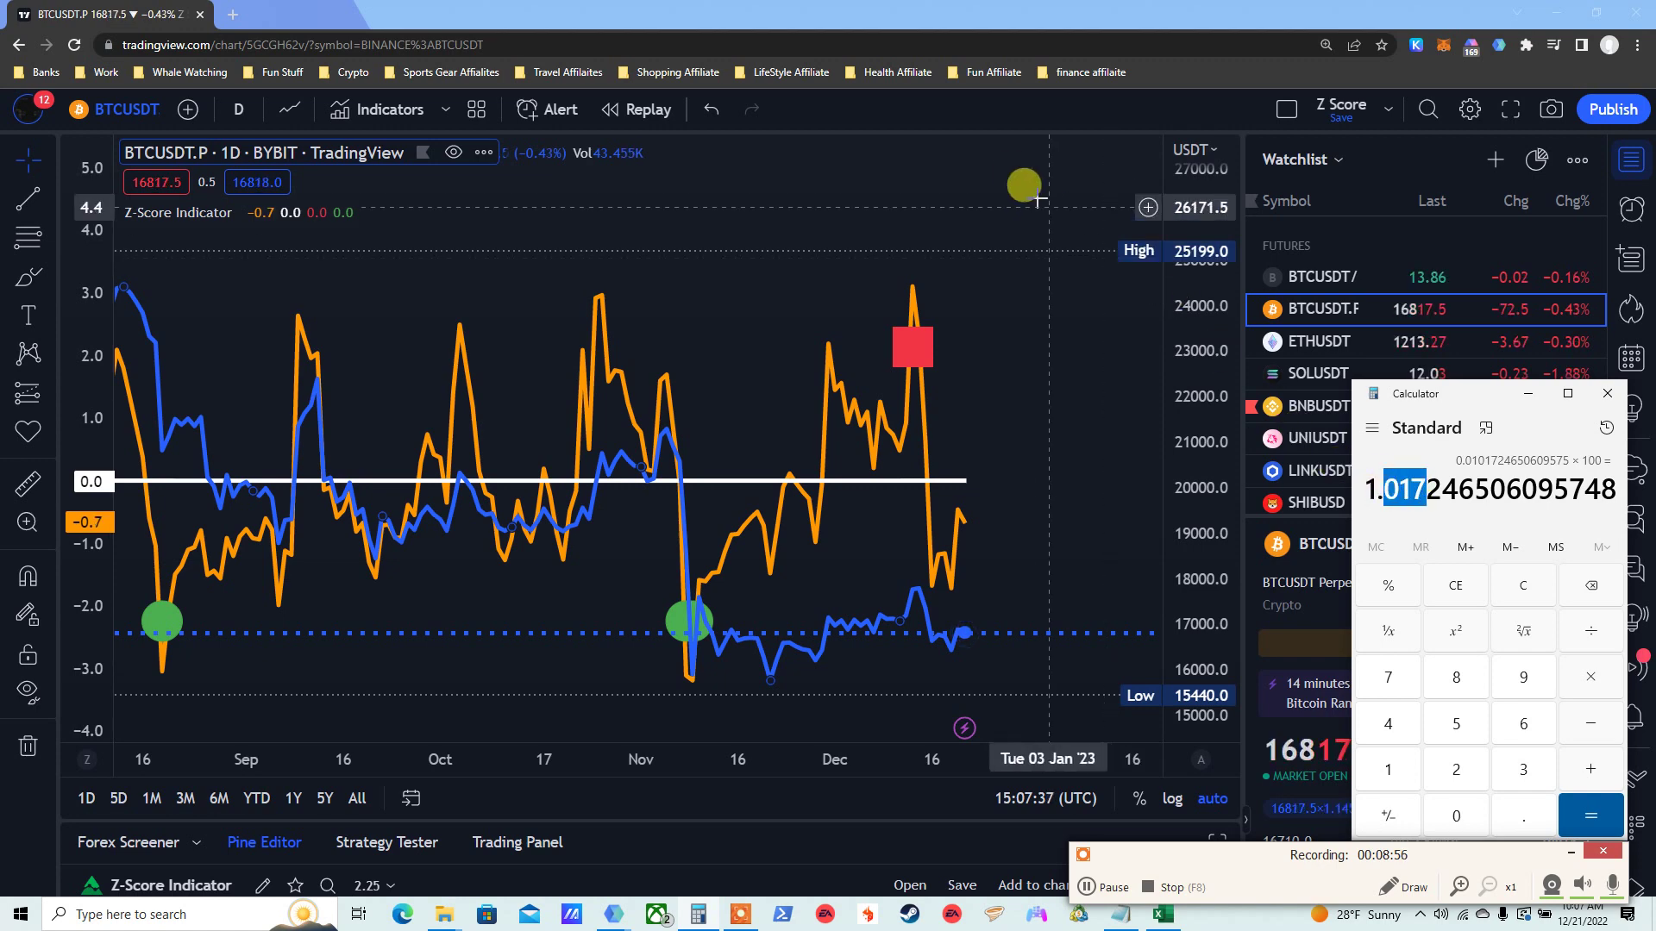
left_click(1019, 114)
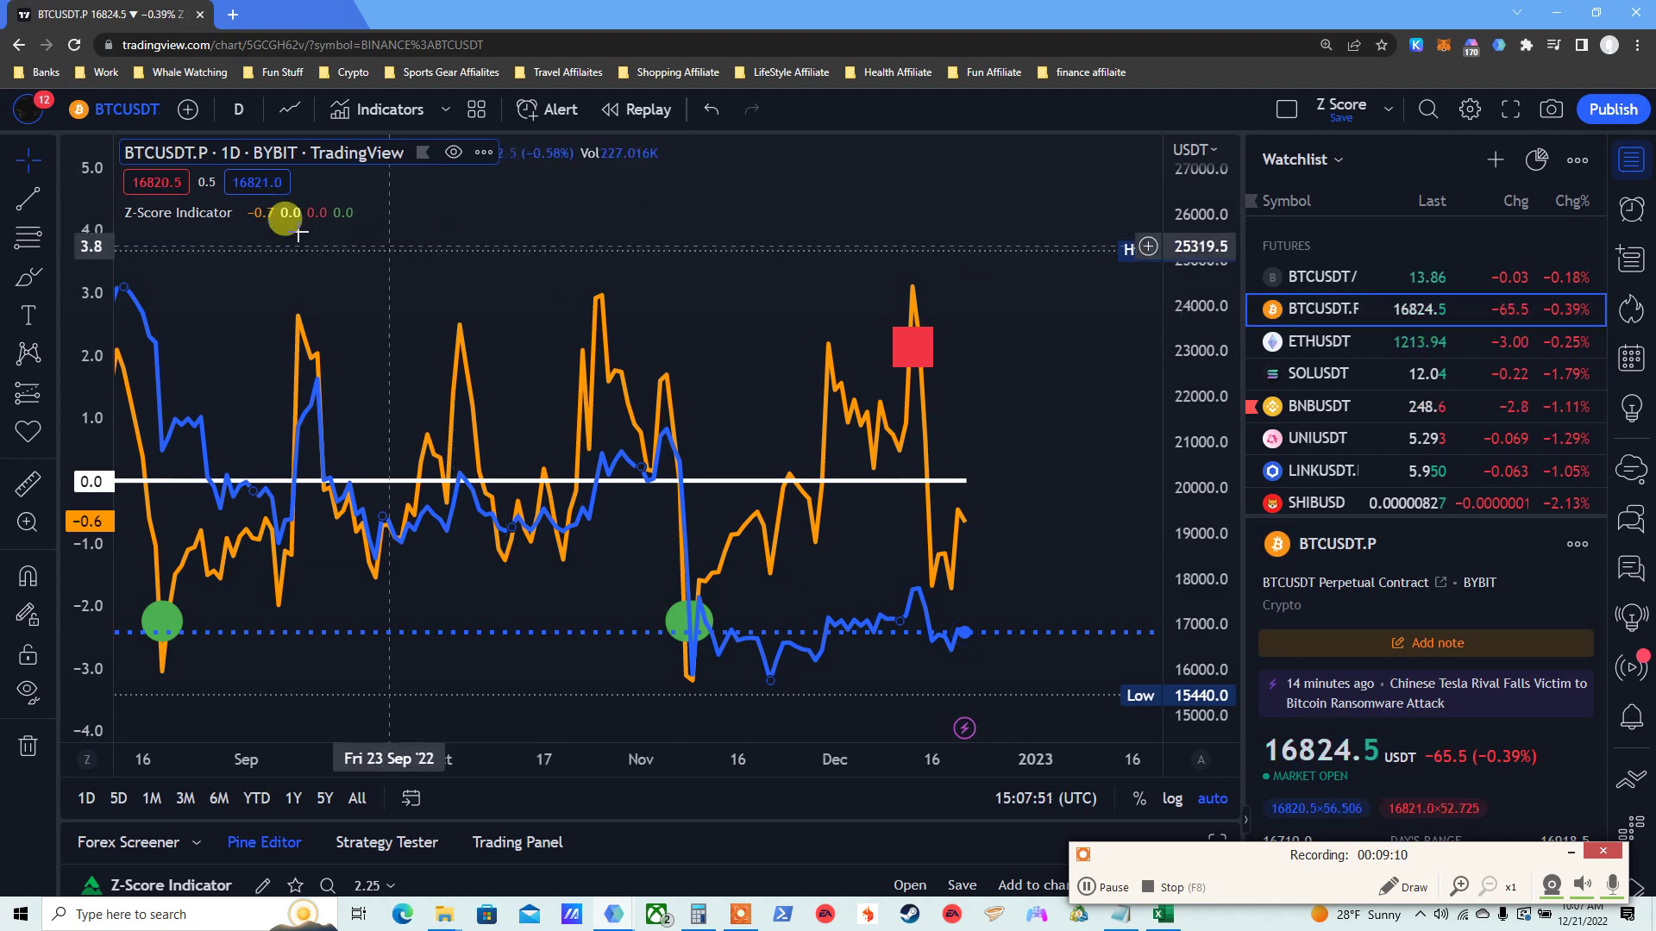
- Show the ETHUSDT chart from the watchlist and calculate 1170 divided by 1214 in Calculator
left_click(1311, 277)
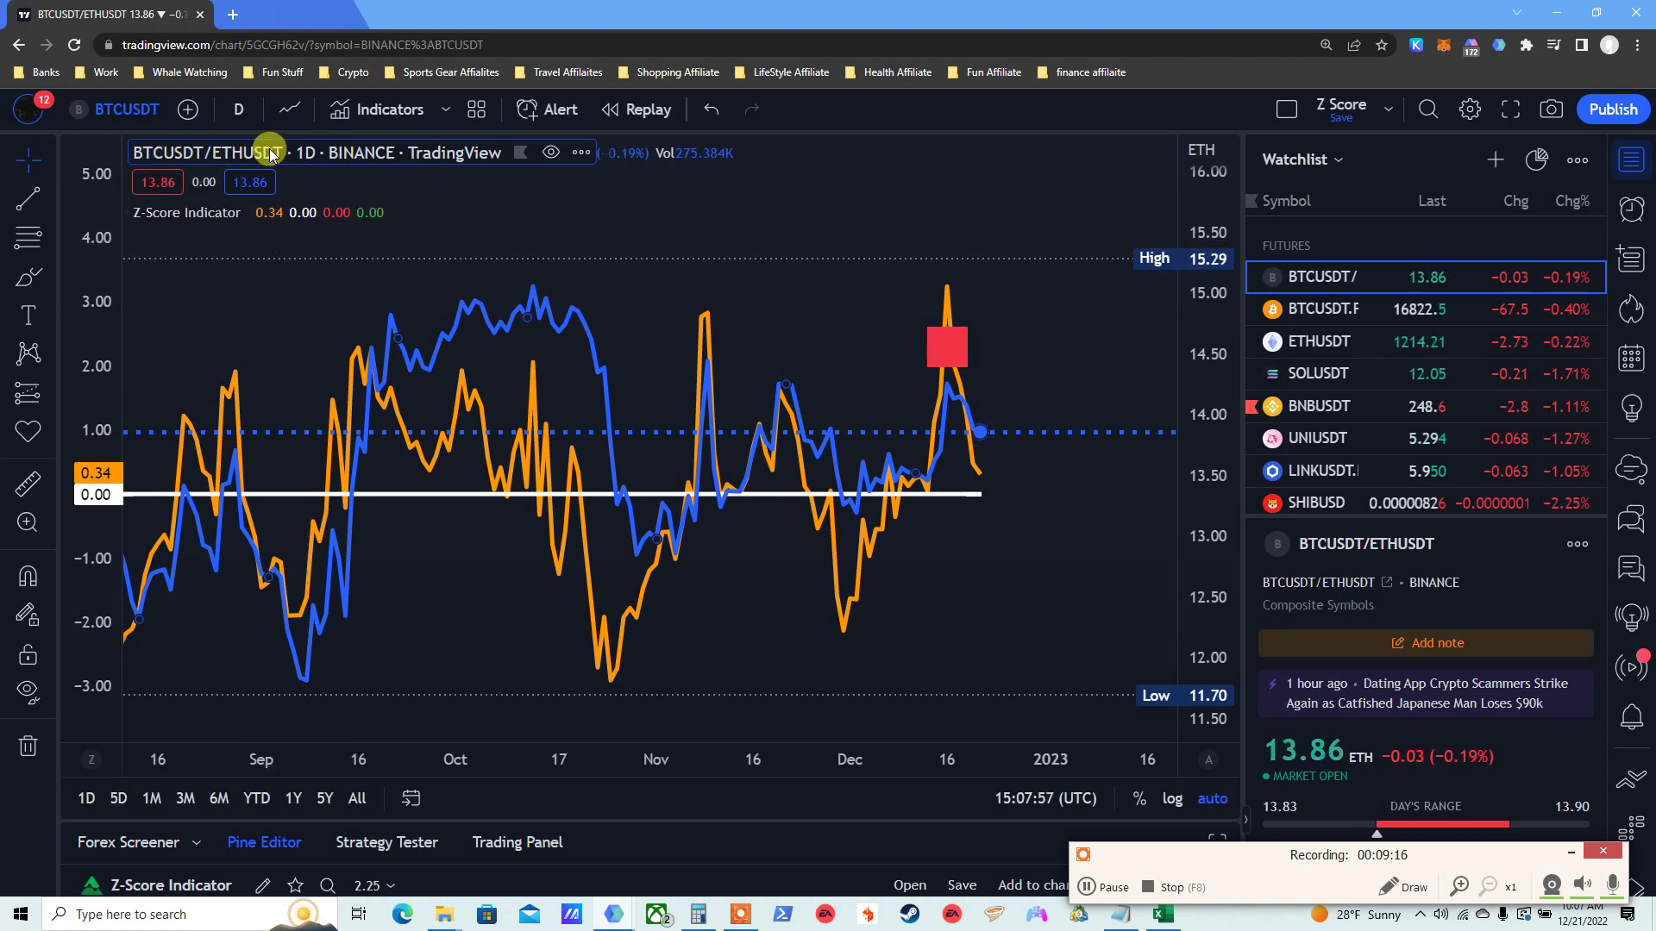
left_click(1320, 341)
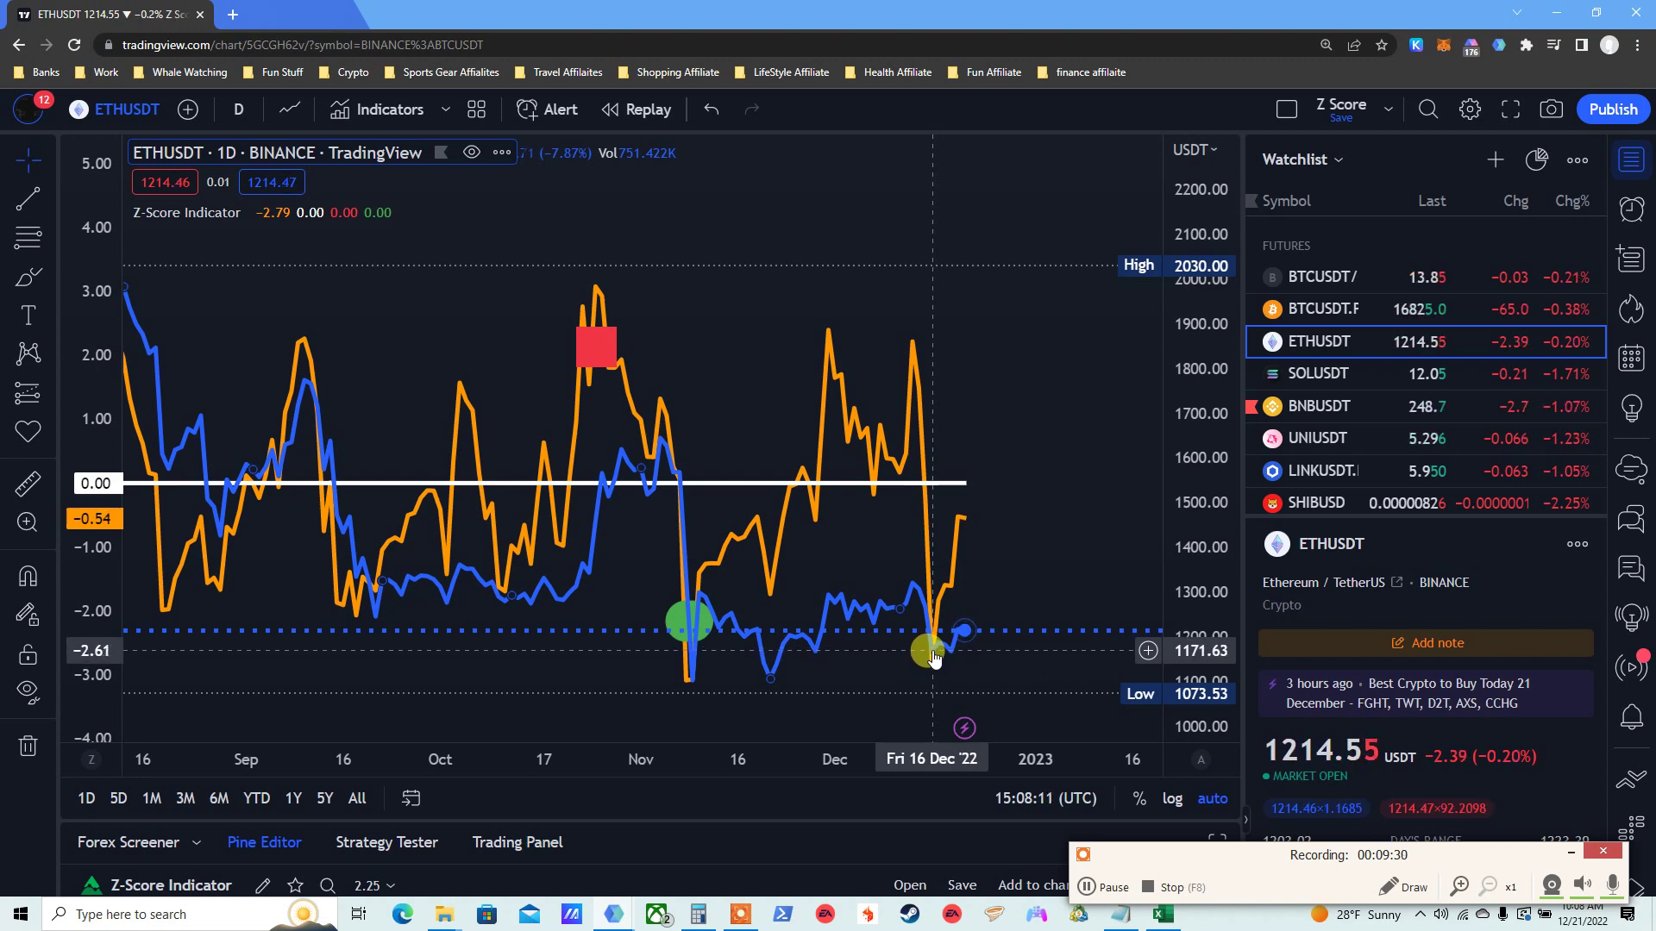
left_click(700, 914)
type("1170")
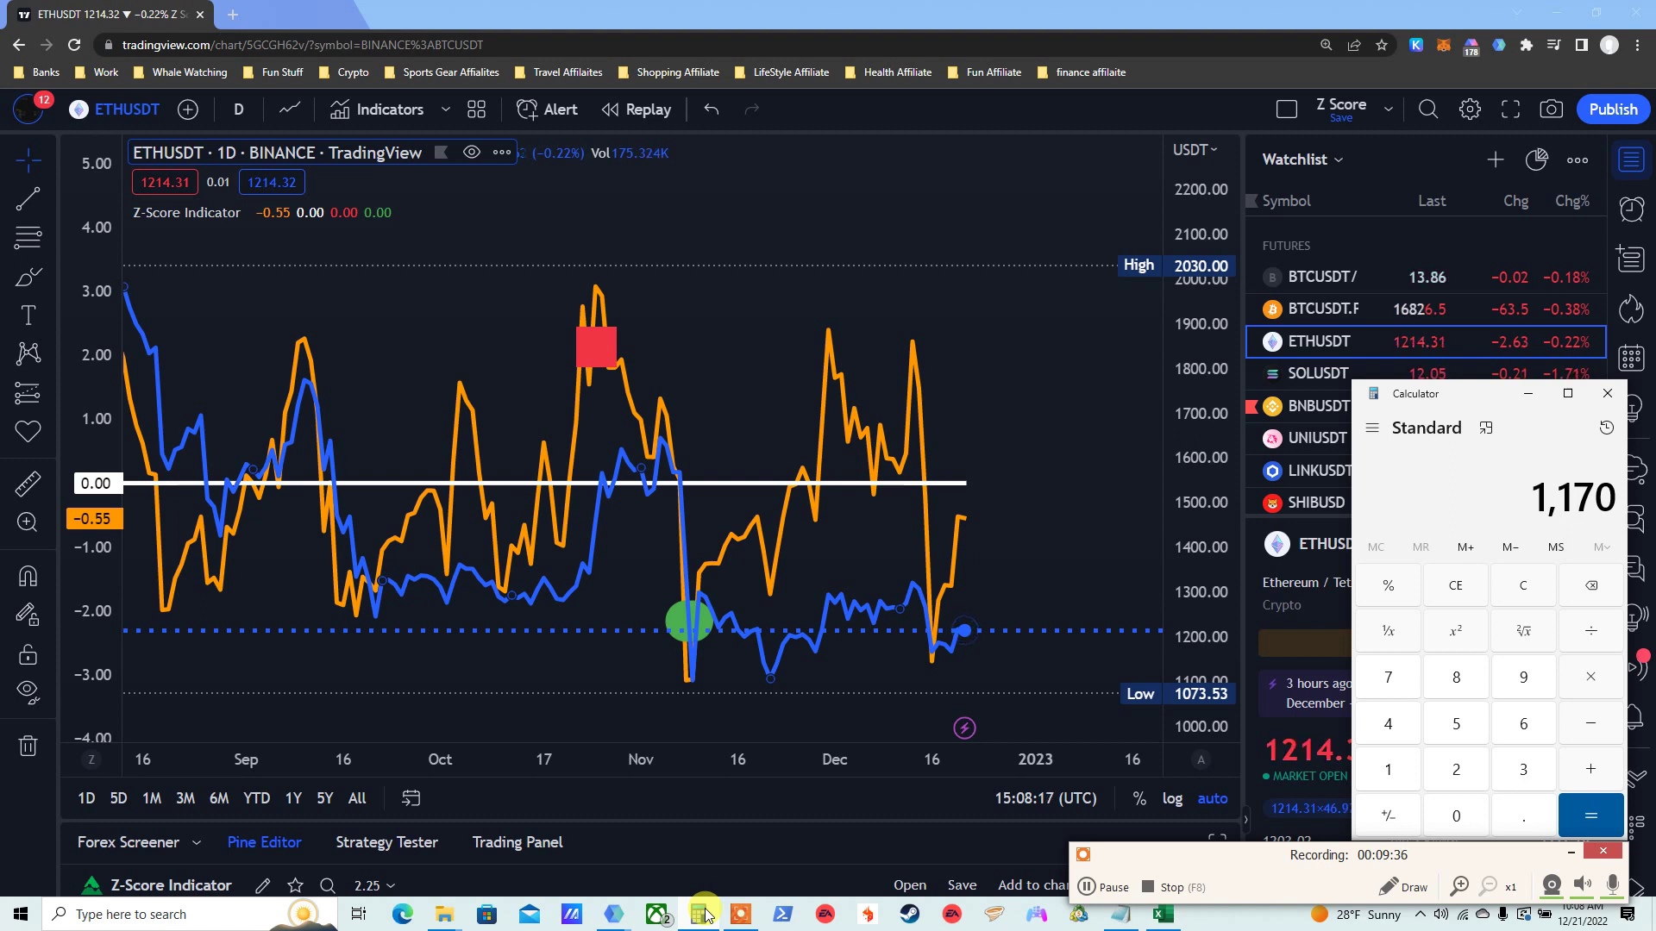
type("/121")
type("4")
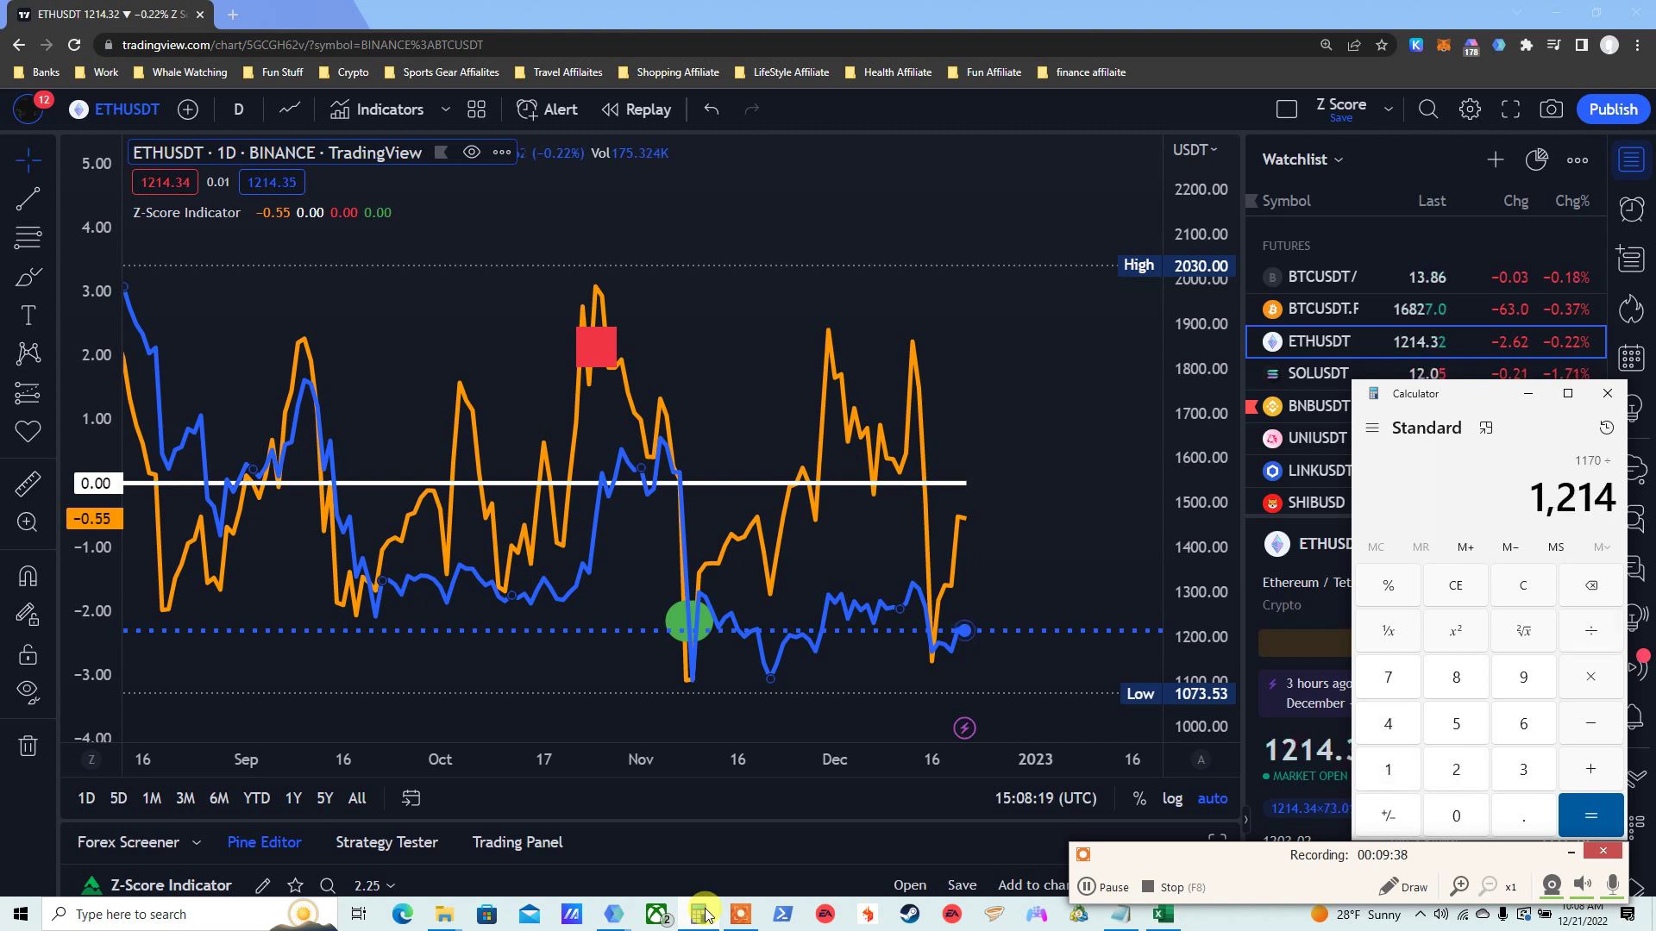
key("Return")
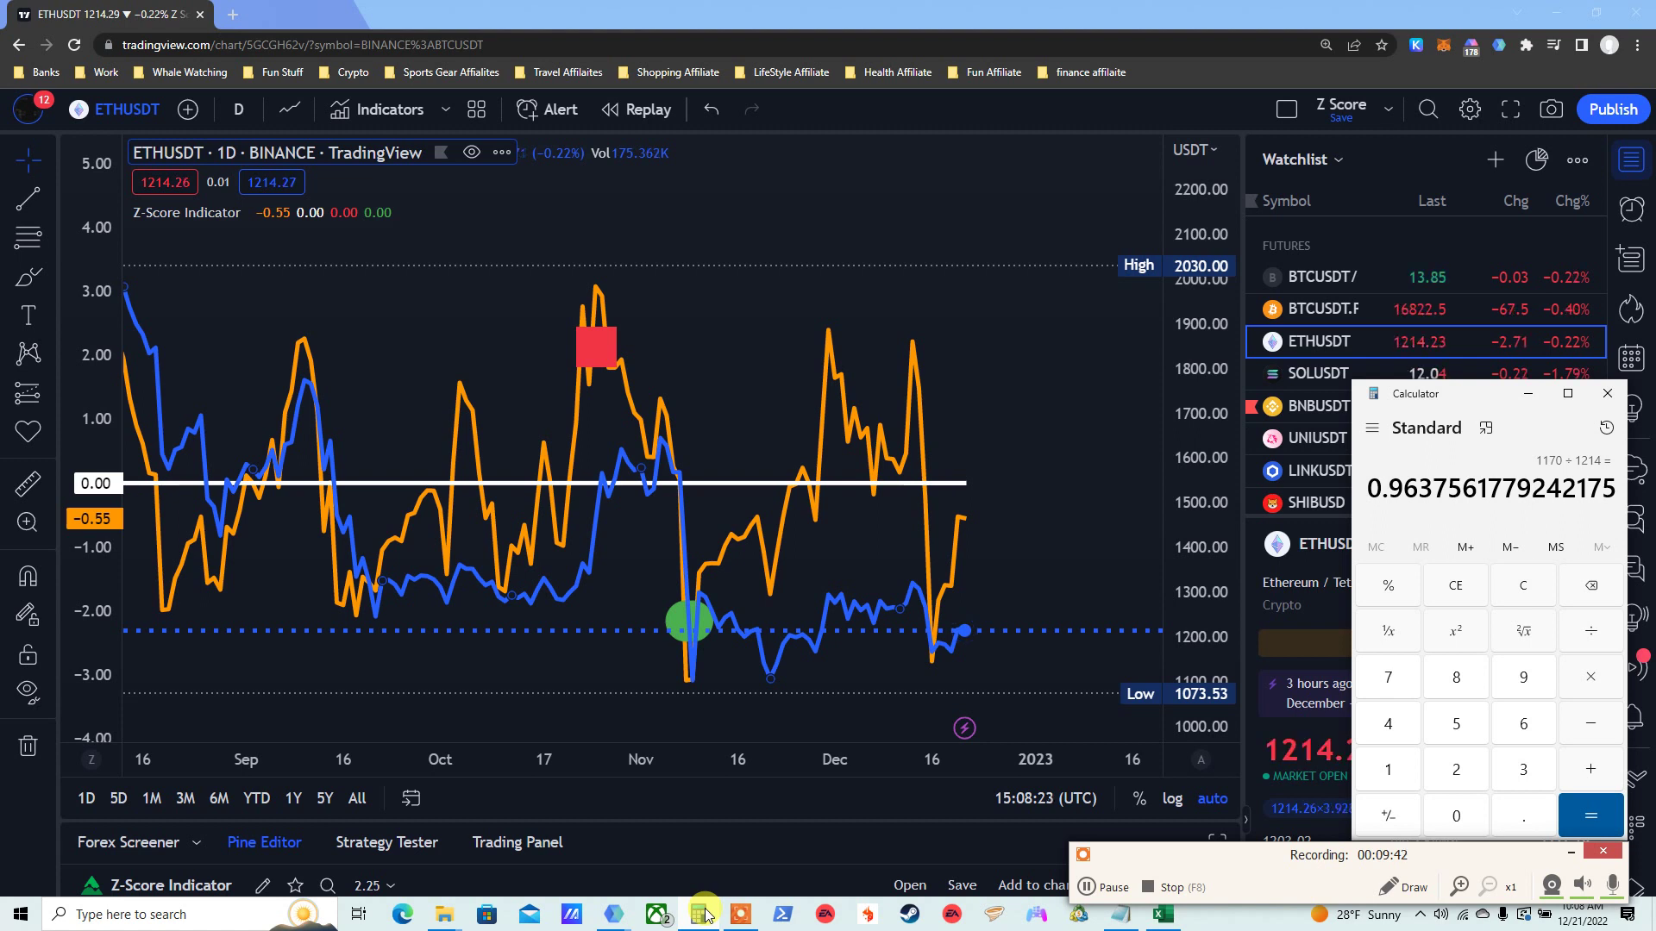
- Calculate 100 minus 96.3 and add 0.17 to the result
type("100 - 96.3")
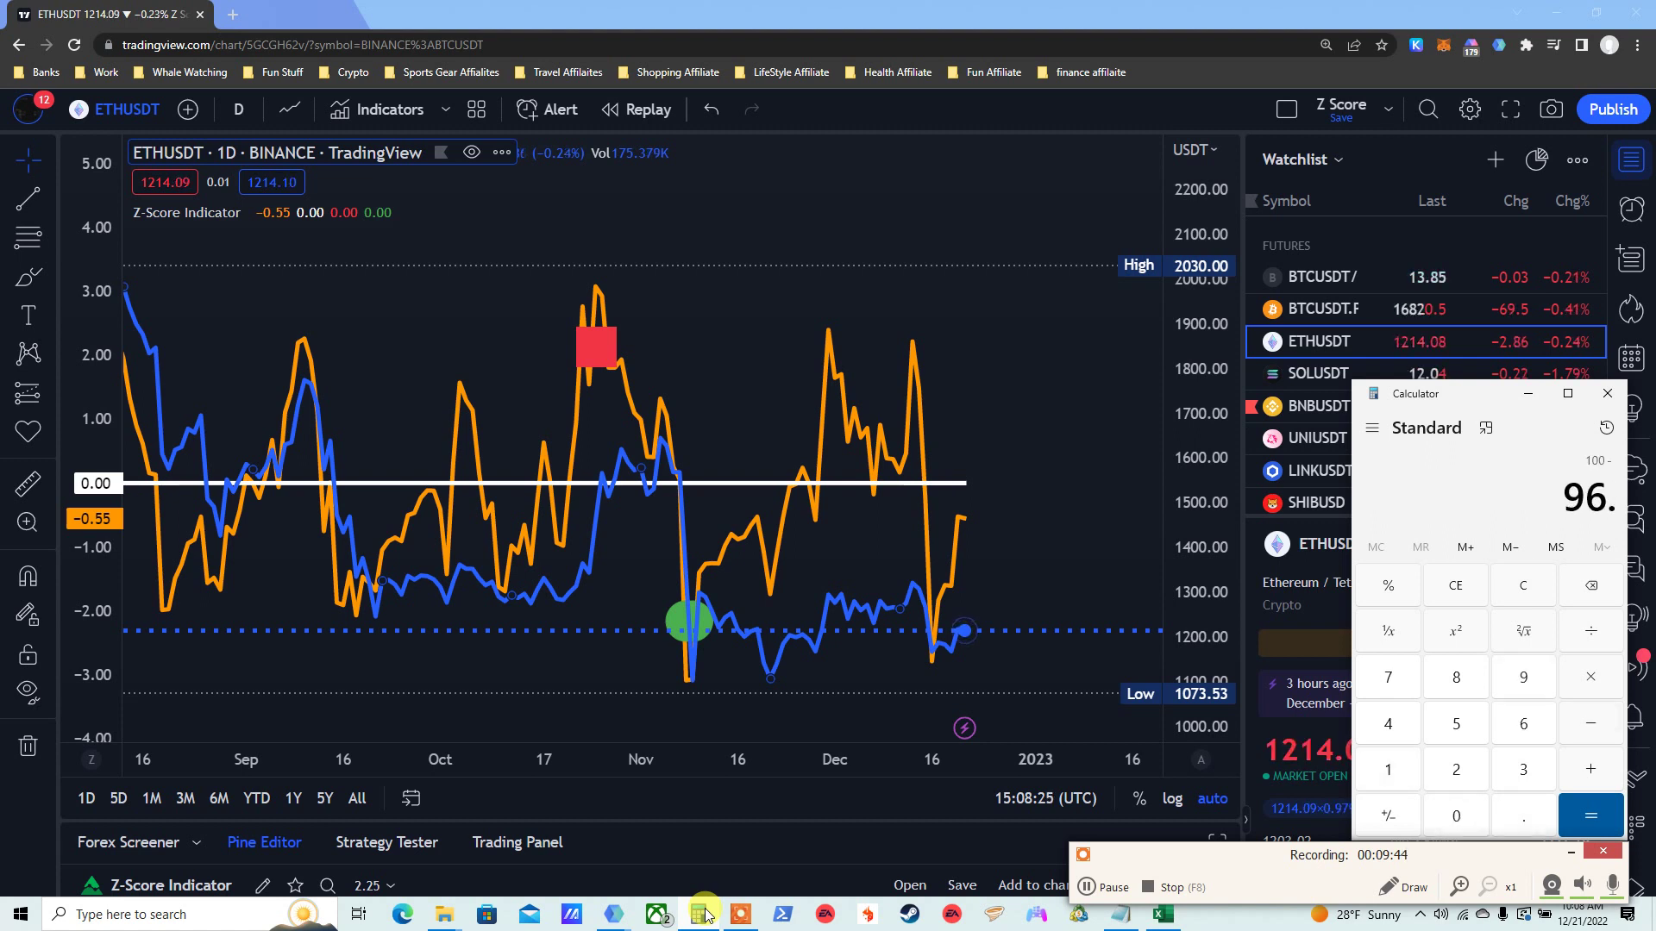
key("Return")
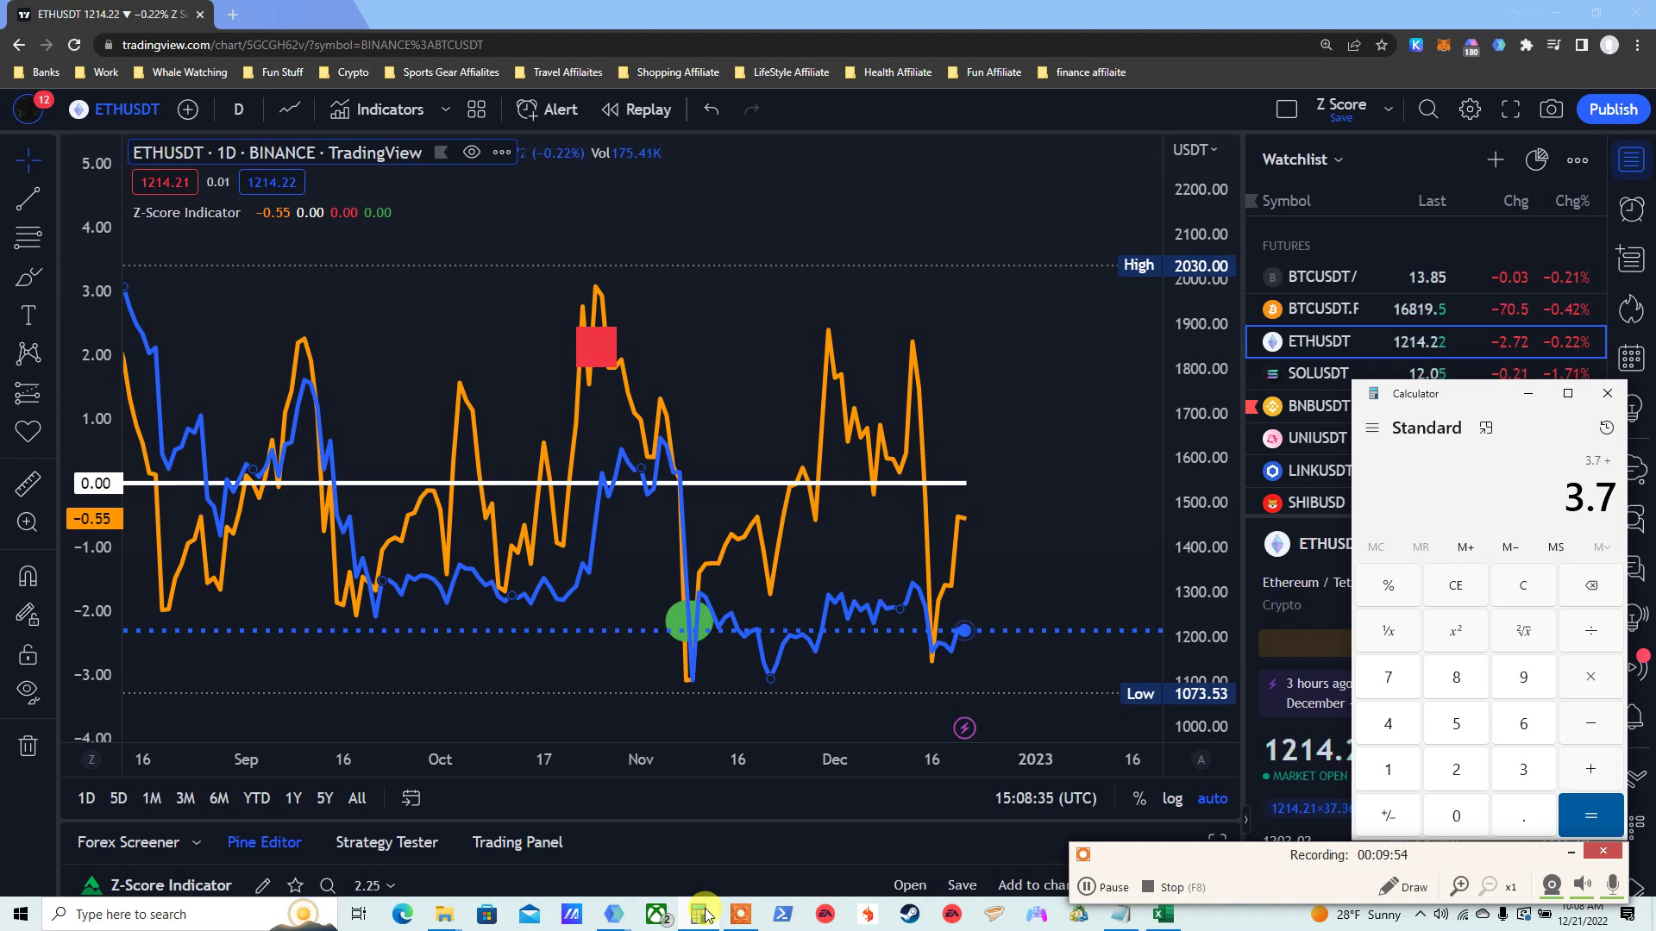
type("0.17")
key("Return")
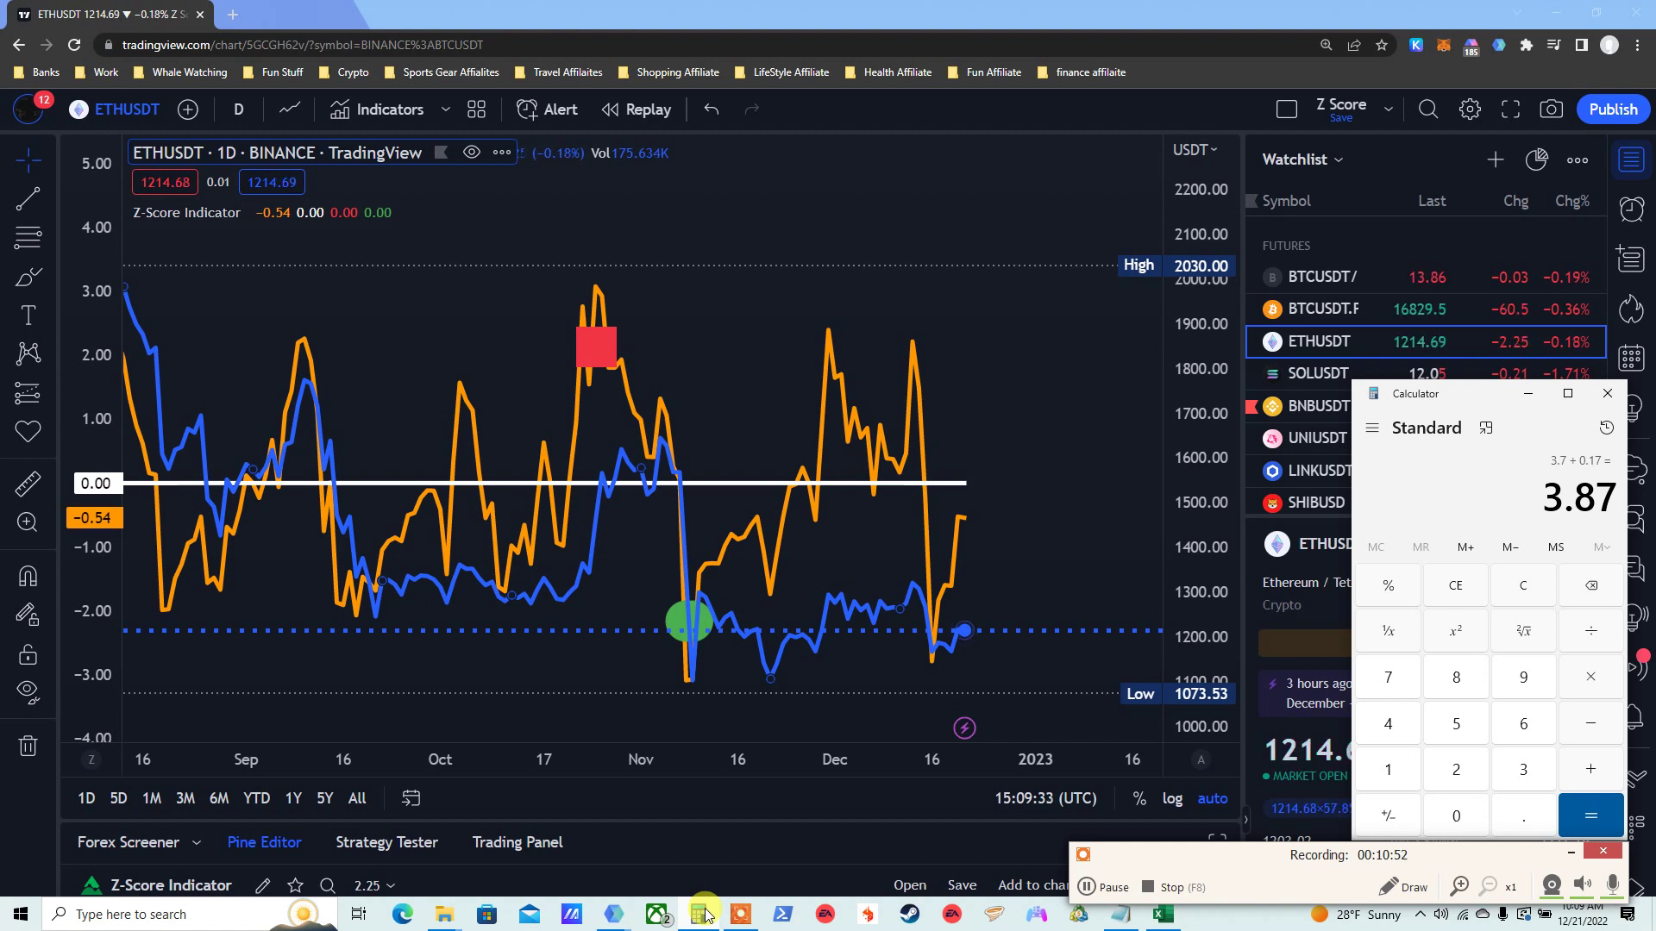
- Set the chart interval to 1 hour and show the BTCUSDT/ETHUSDT pair around the red square signal on 16 December
left_click(238, 108)
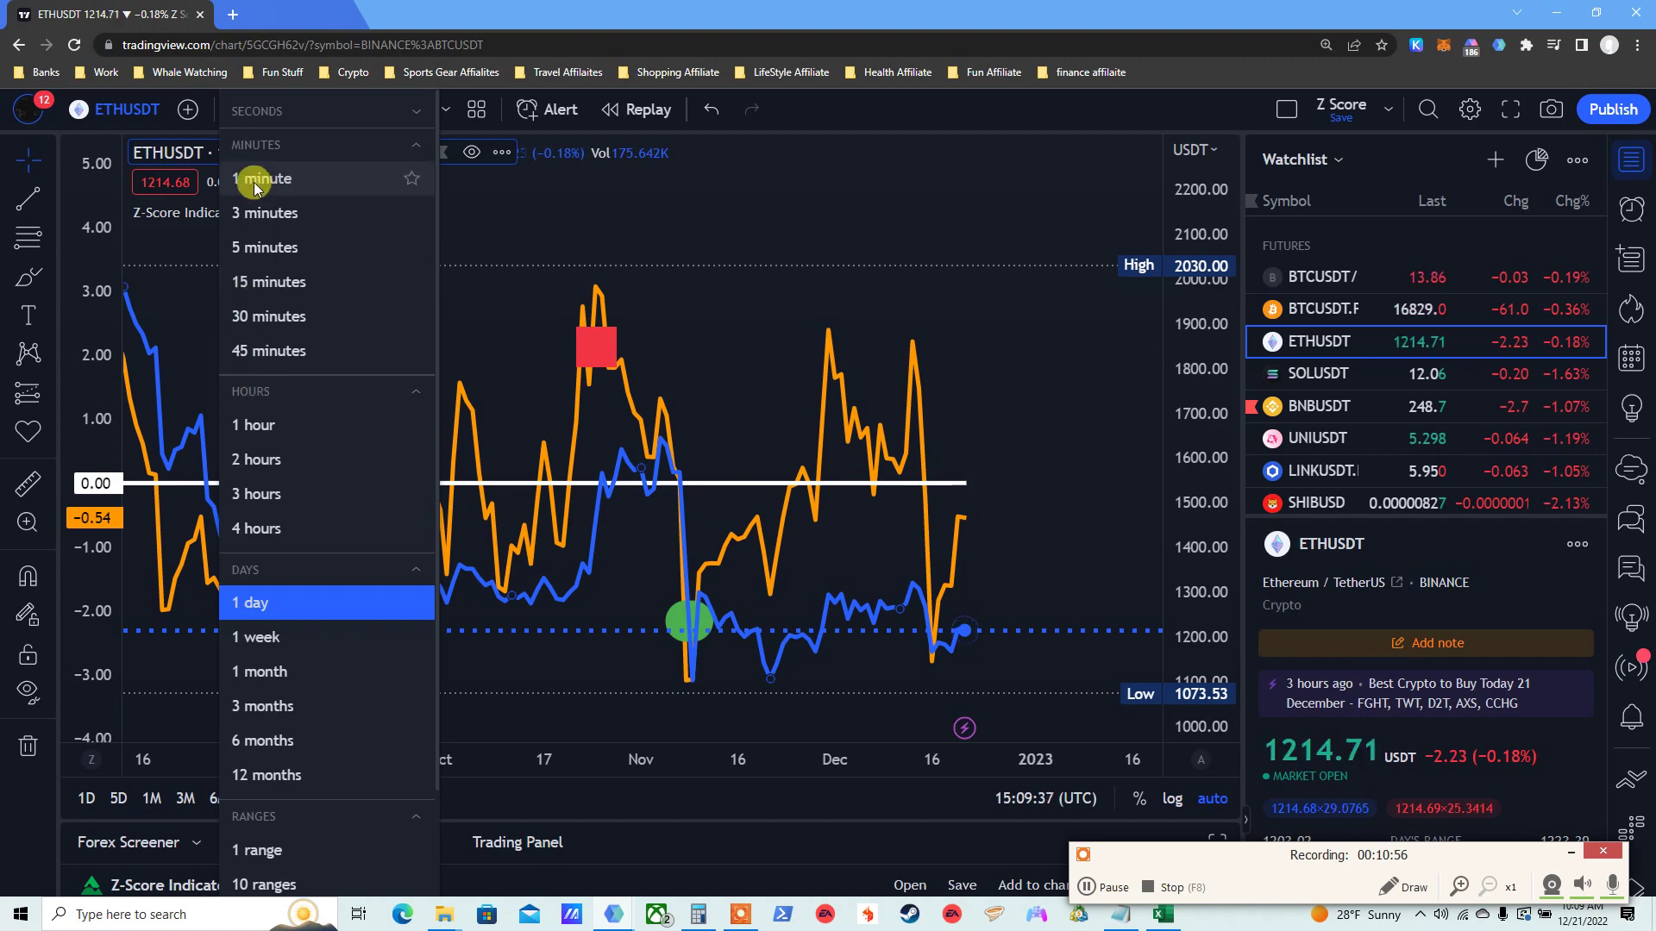
left_click(253, 422)
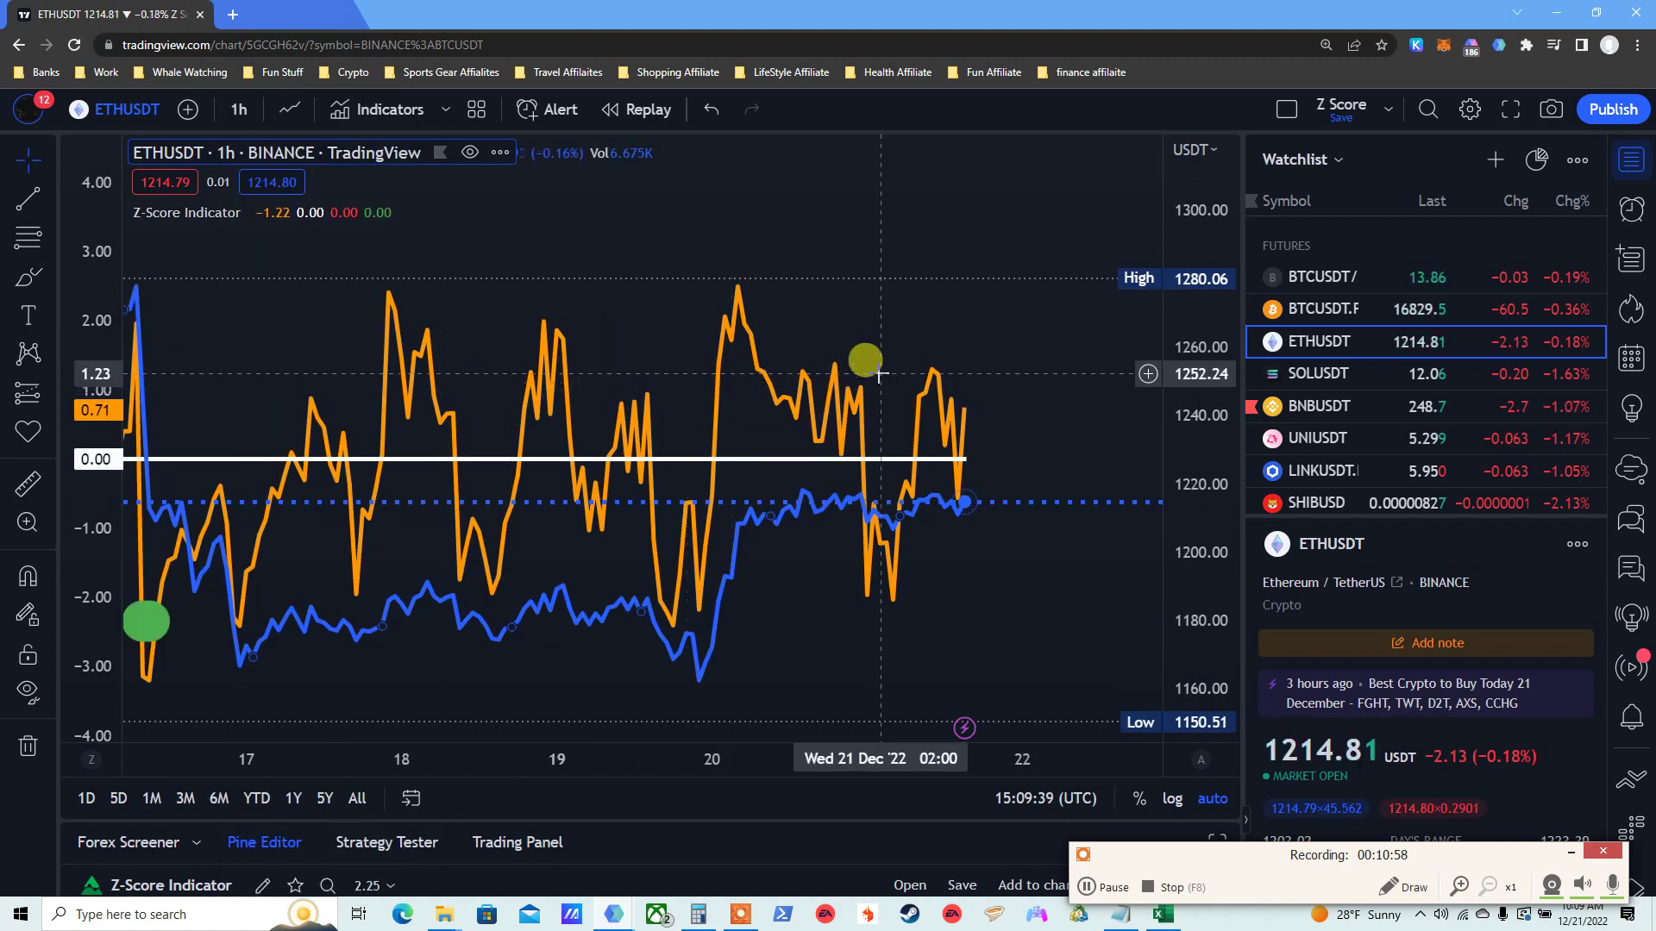
left_click(1326, 282)
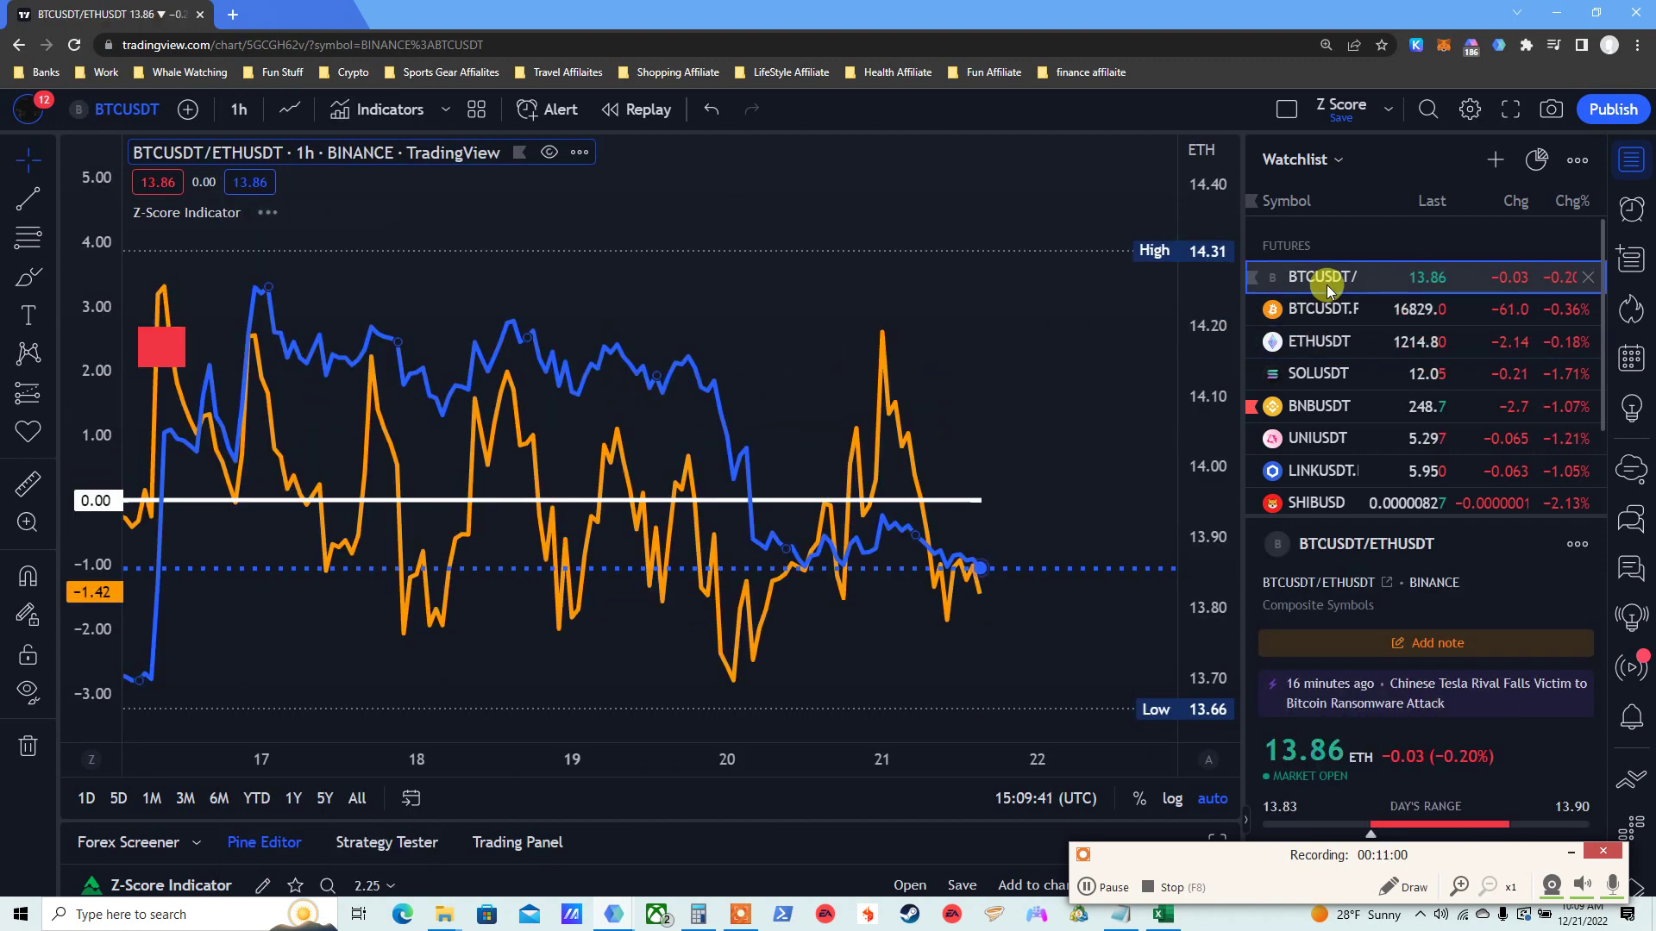
scroll(848, 355, "left", 10)
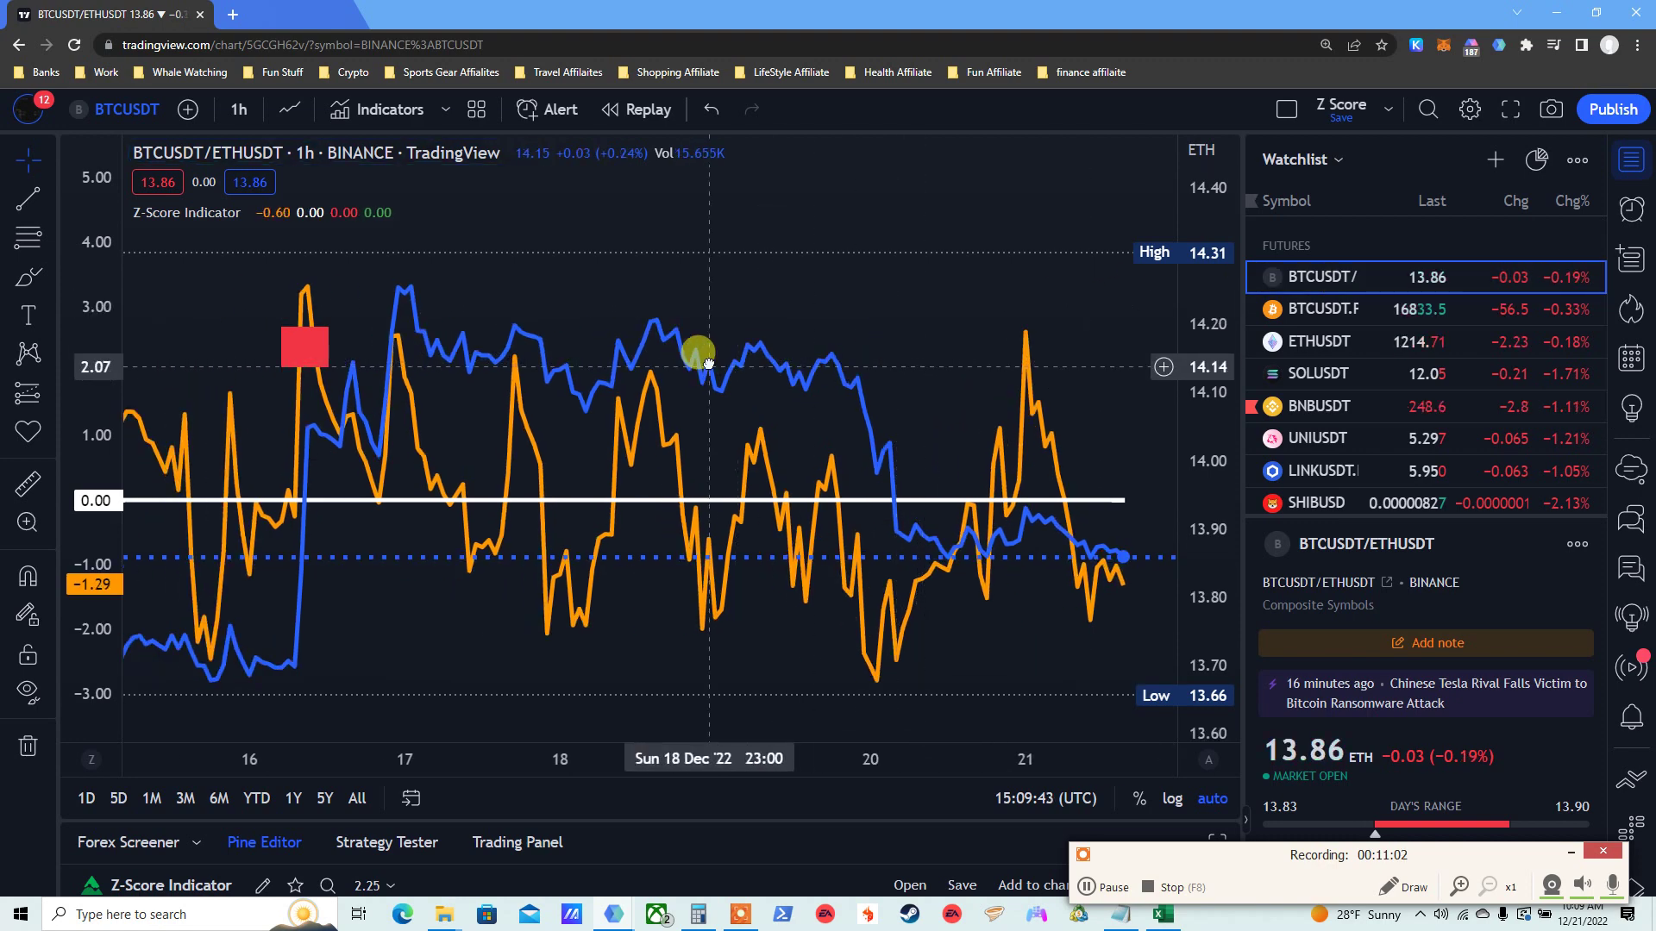
scroll(804, 399, "left", 2)
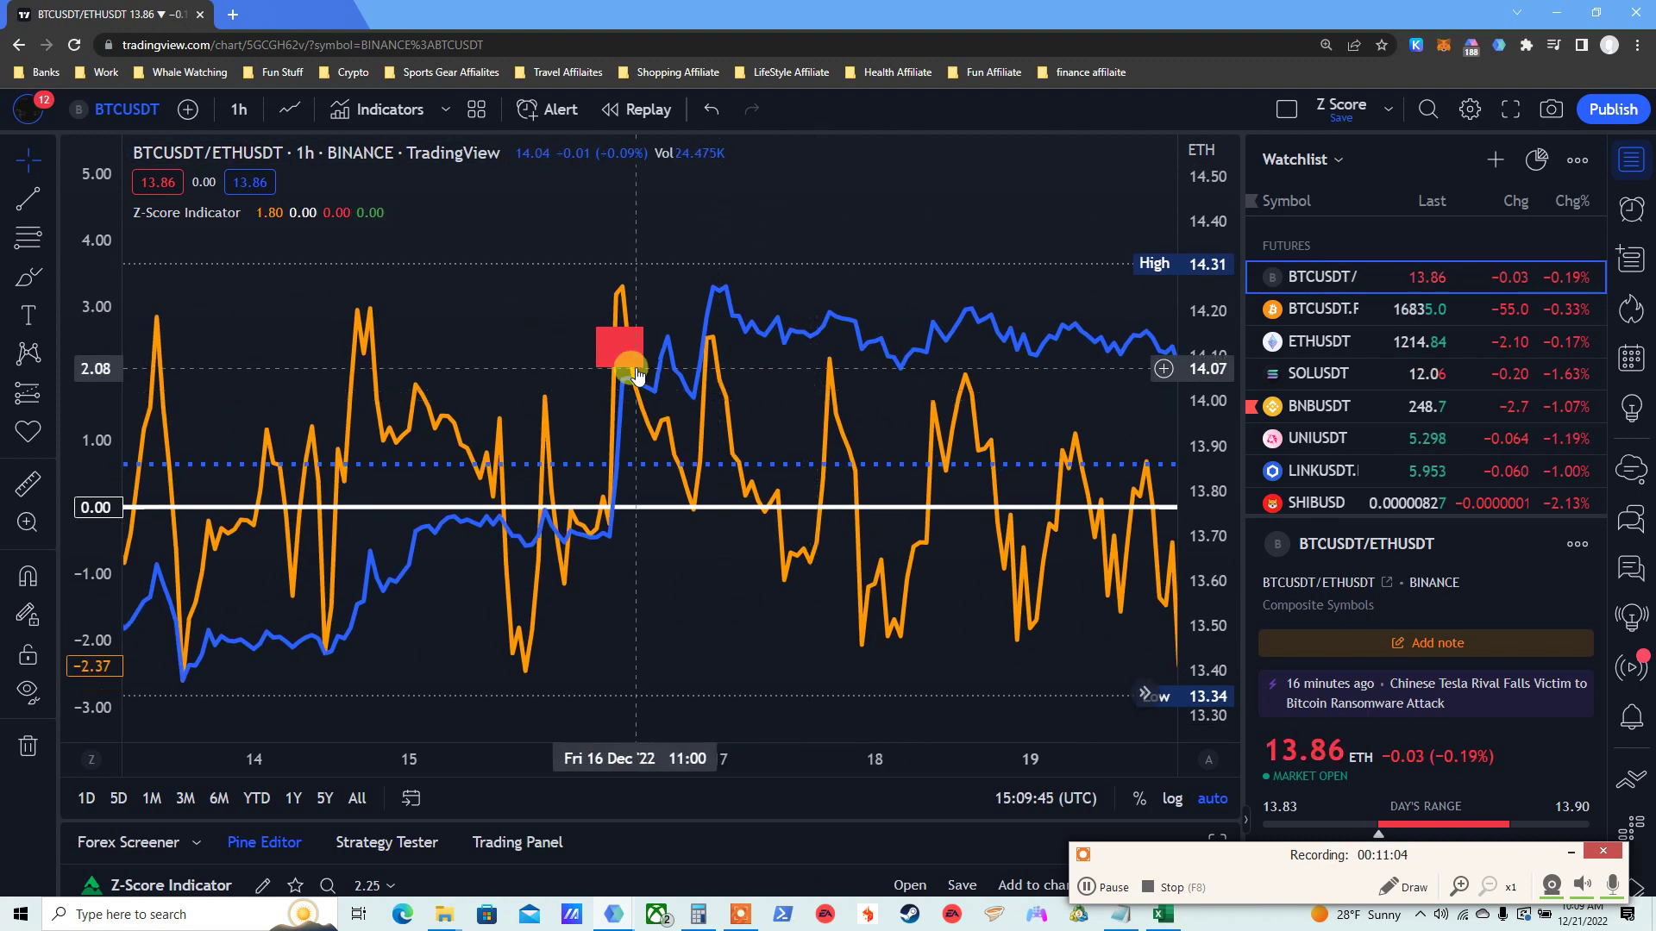